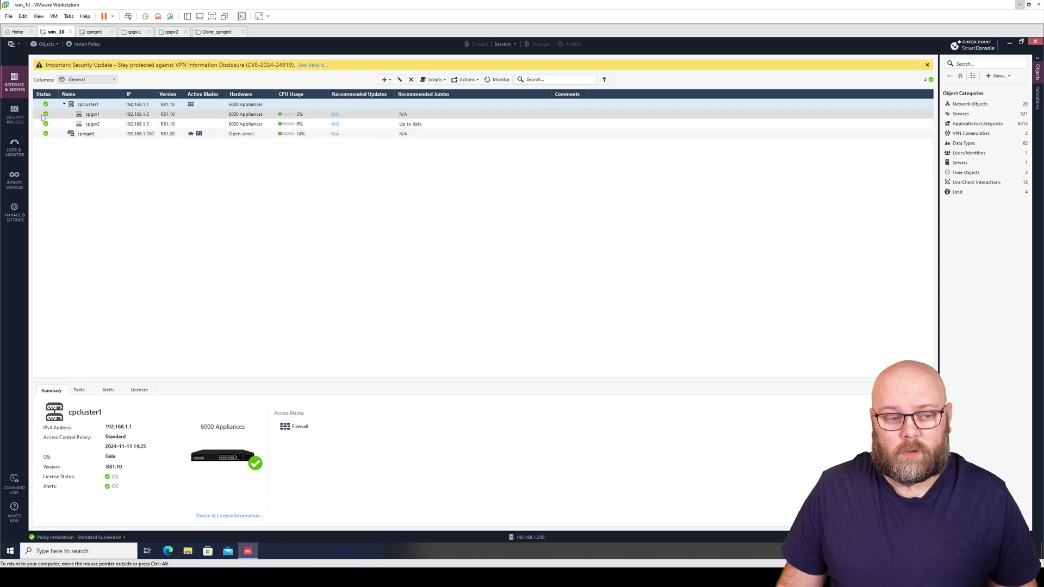
Install the Standard policy on the cpcluster1 gateway cluster target
left_click(87, 44)
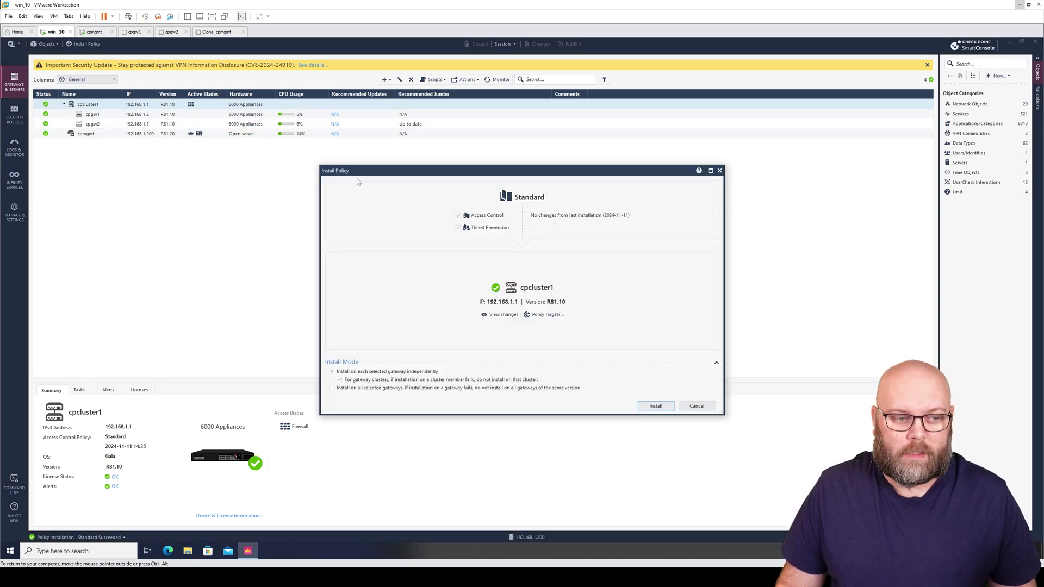
left_click(653, 407)
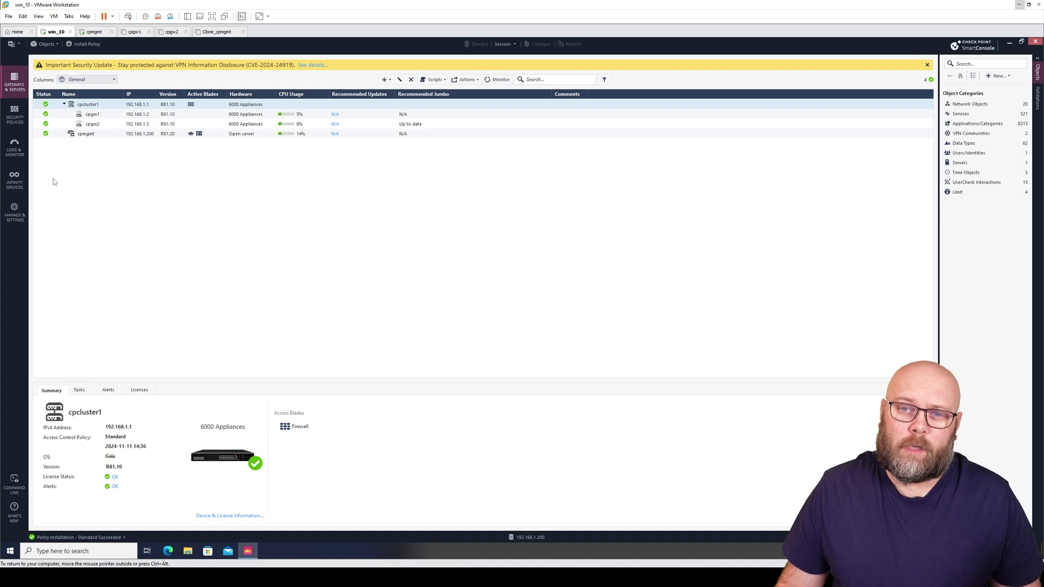
Refresh the traffic logs in Logs & Monitor, then launch SecureCRT with its saved sessions
left_click(16, 146)
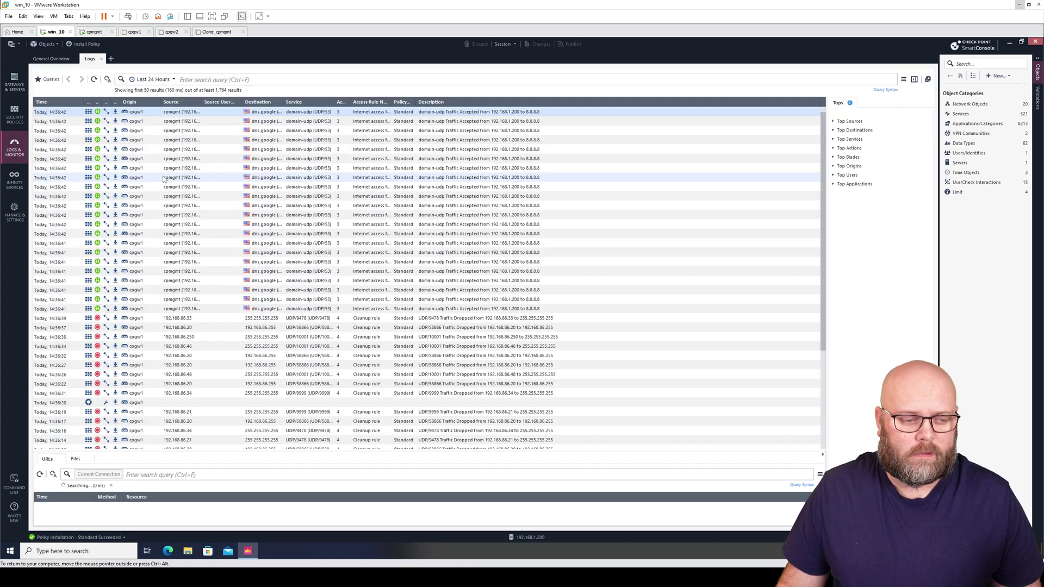
left_click(98, 80)
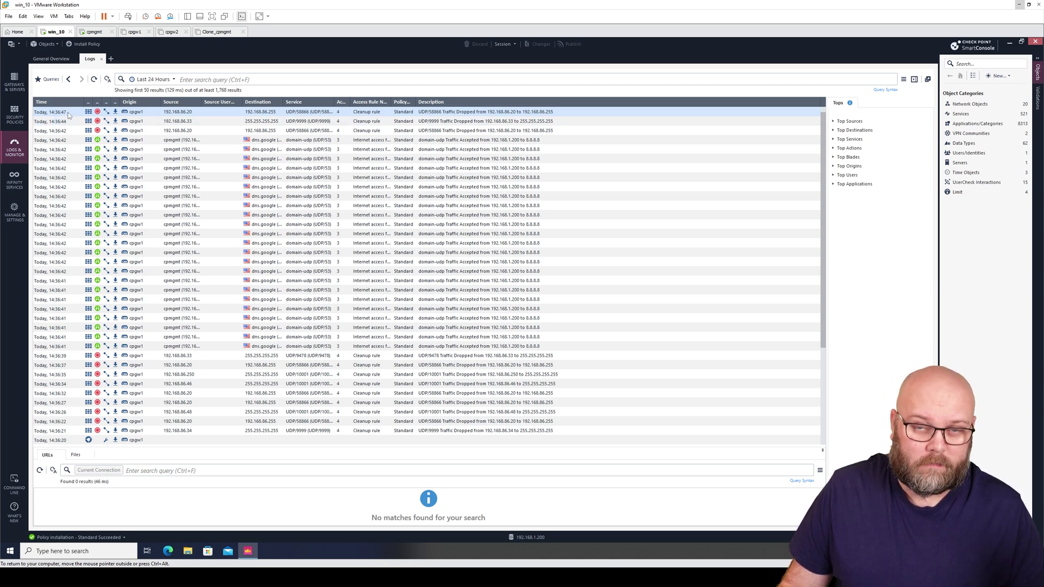
double_click(609, 170)
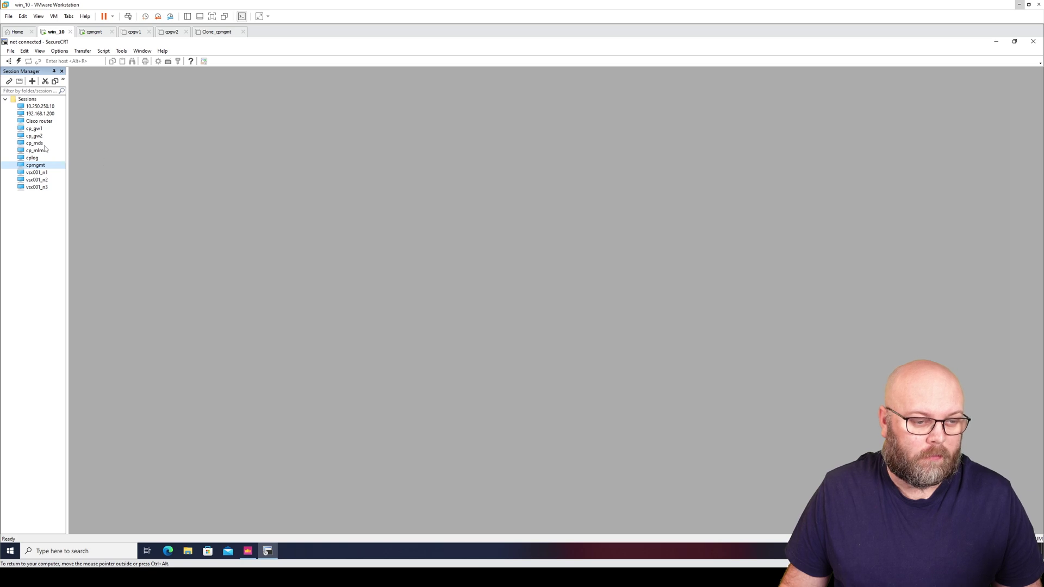
Open the cpmgmt SSH session, log in with the admin password, and run ping google.se
double_click(45, 163)
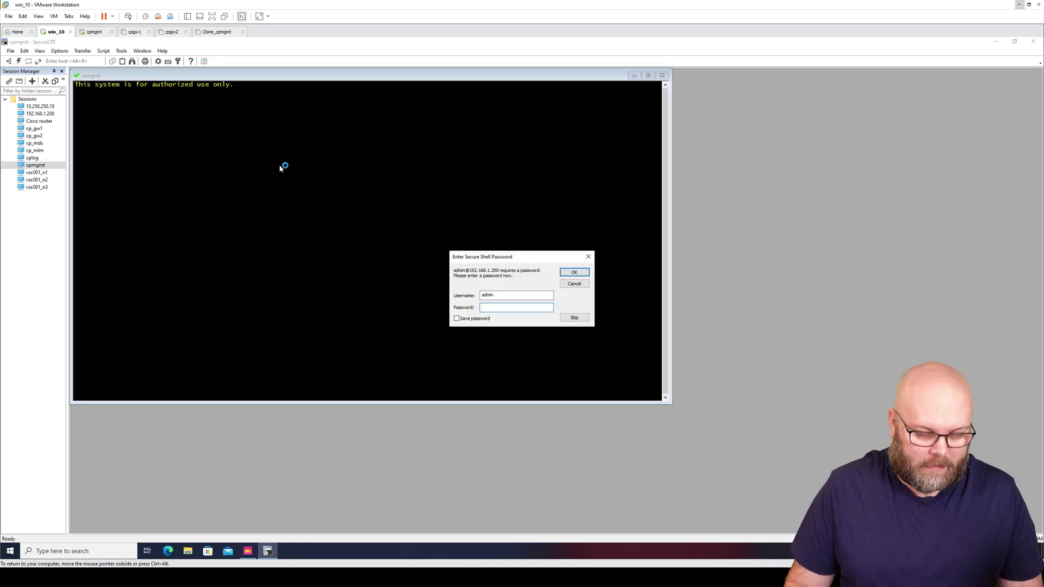
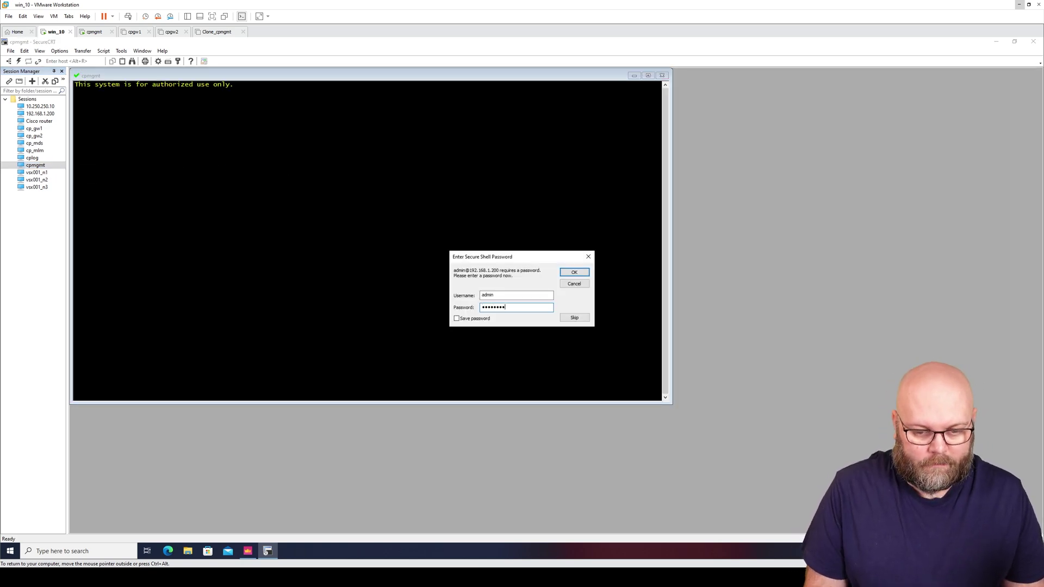
key("Return")
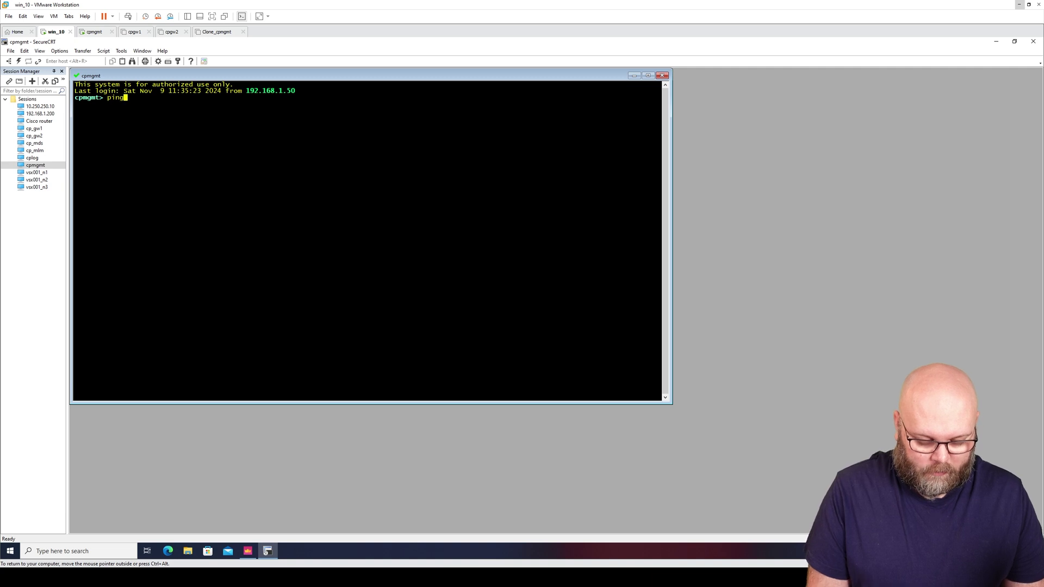
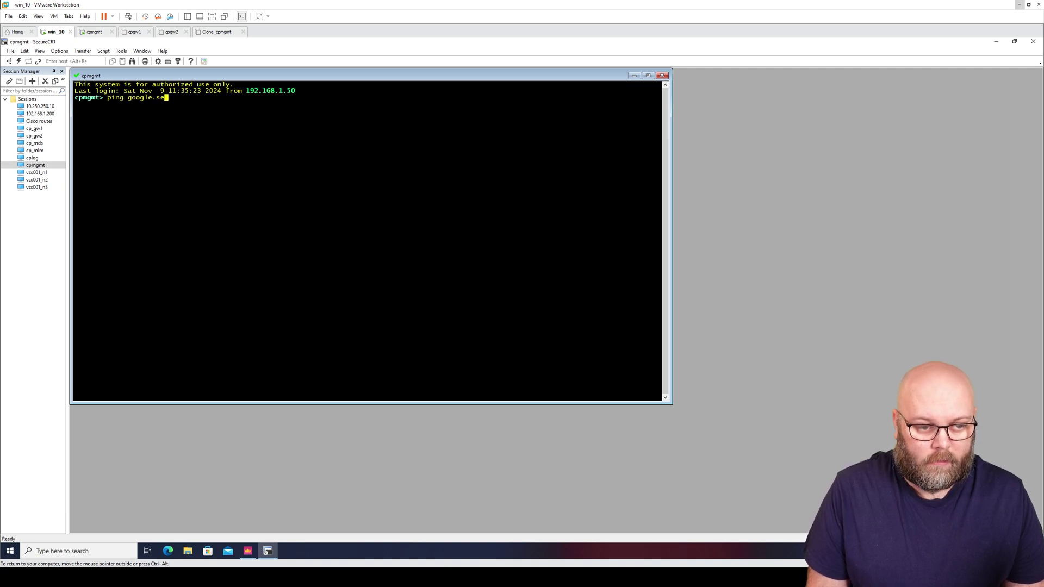
key("Return")
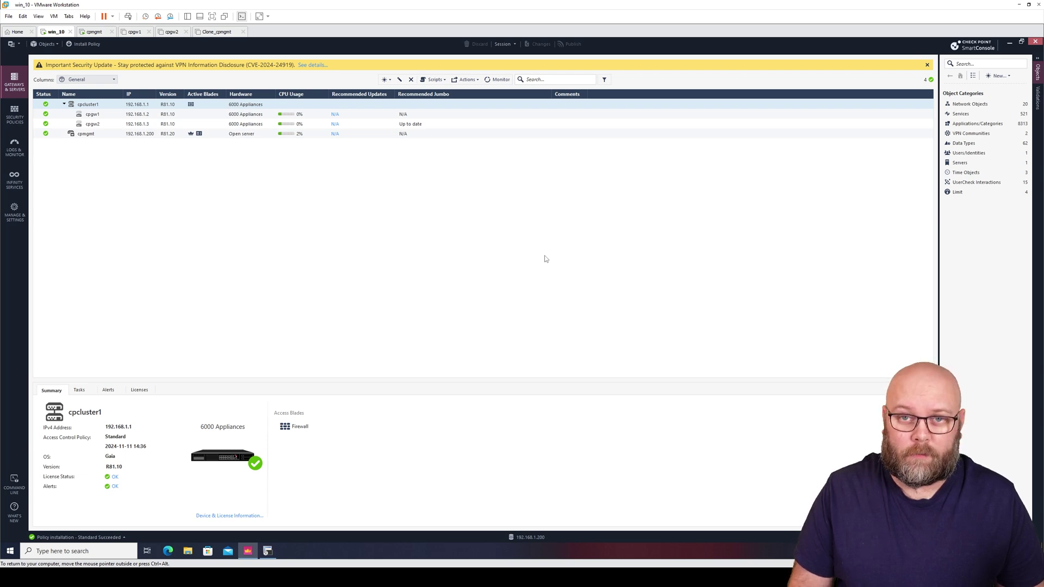
On sk181127, open 'Upgrade and Backward Compatibility maps' in a new tab and switch to it
mouse_move(558, 577)
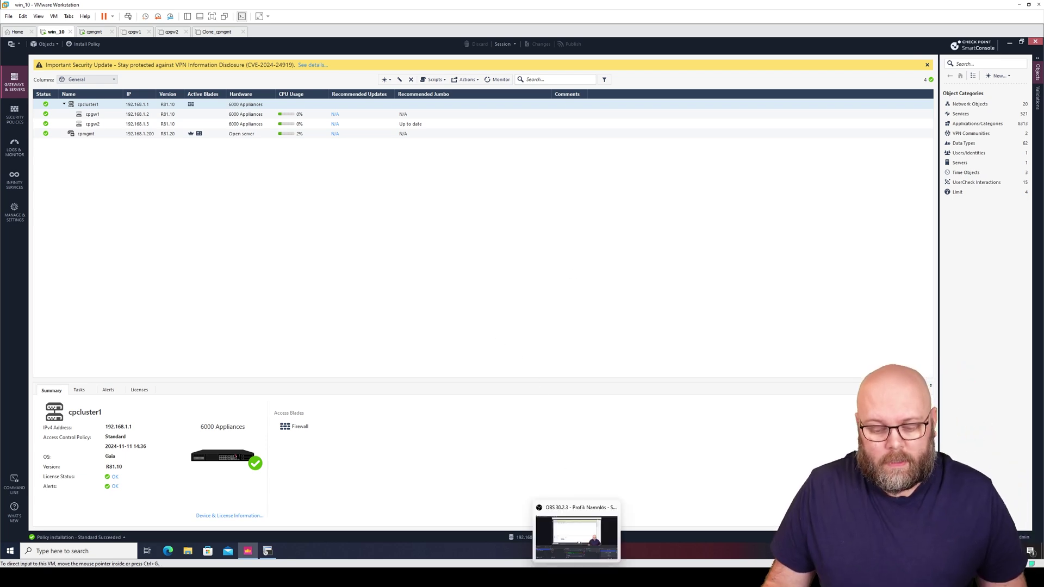
left_click(531, 525)
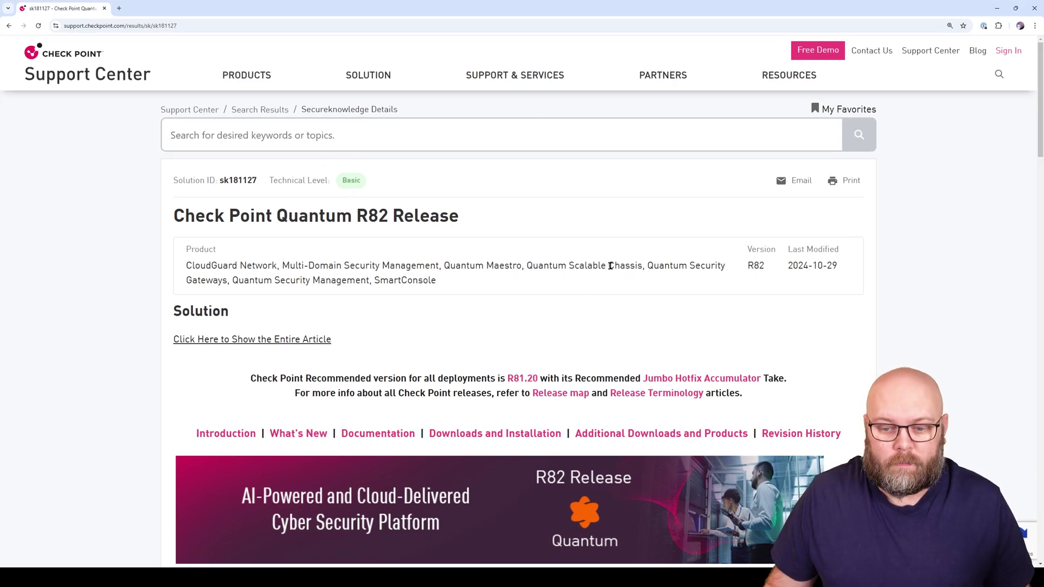
scroll(674, 293, "down", 16)
scroll(686, 302, "down", 5)
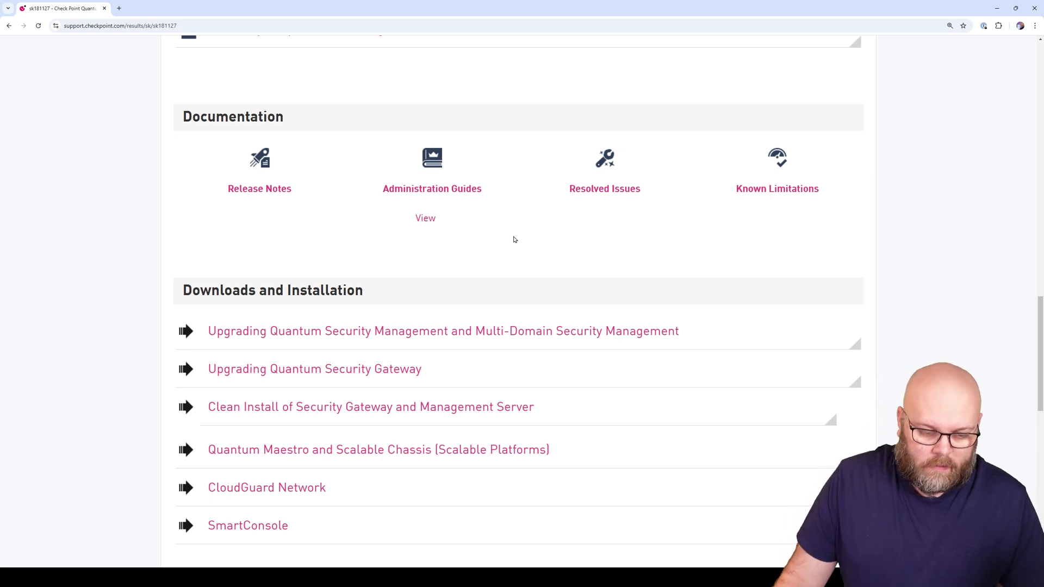
scroll(513, 238, "down", 7)
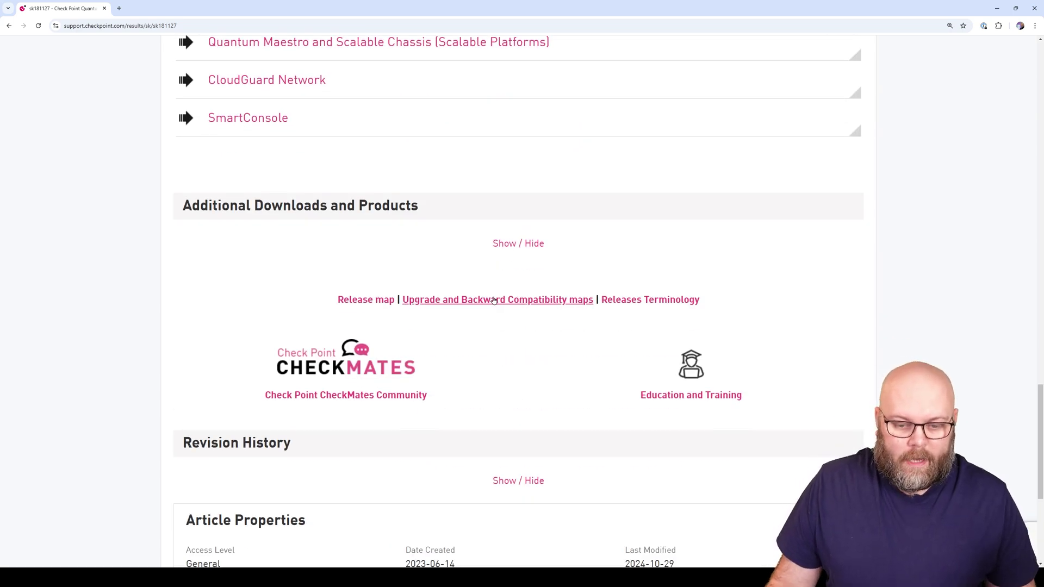
right_click(496, 302)
left_click(539, 310)
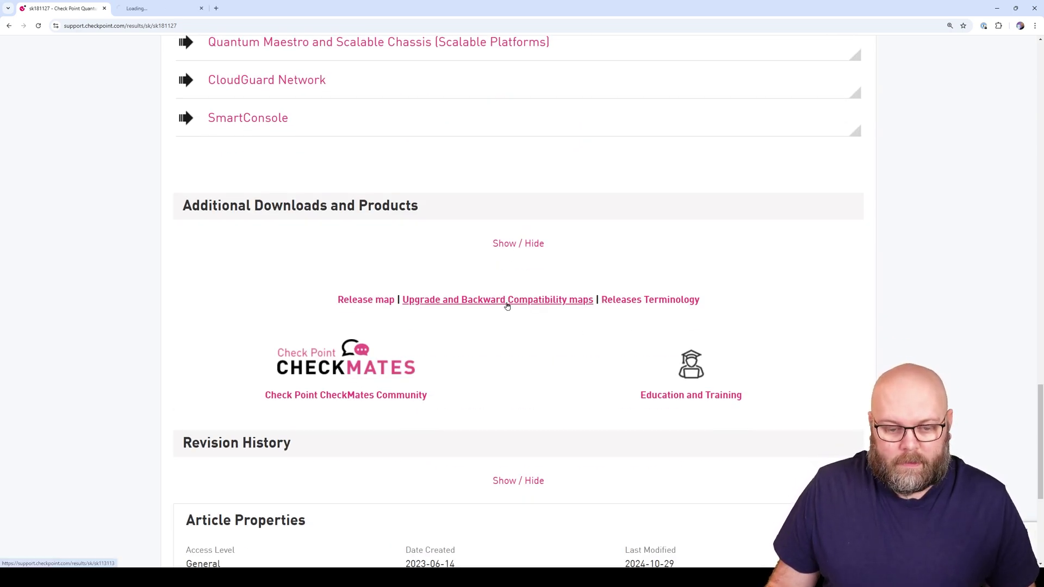
key("ctrl+Tab")
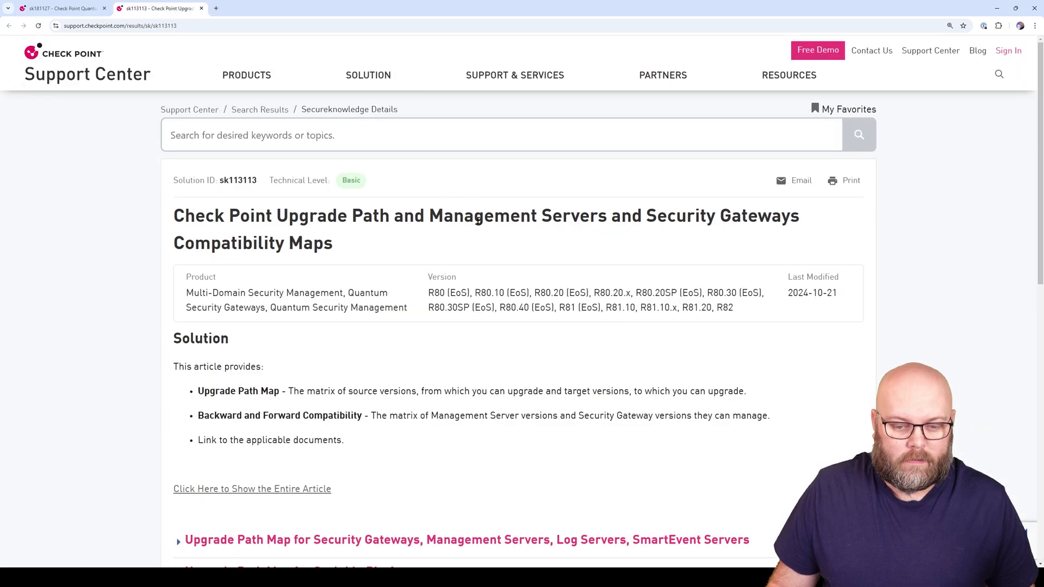
Expand the Upgrade Path Map section and read the R77.30–R81.20 to R82 upgrade table
scroll(497, 277, "down", 7)
left_click(313, 135)
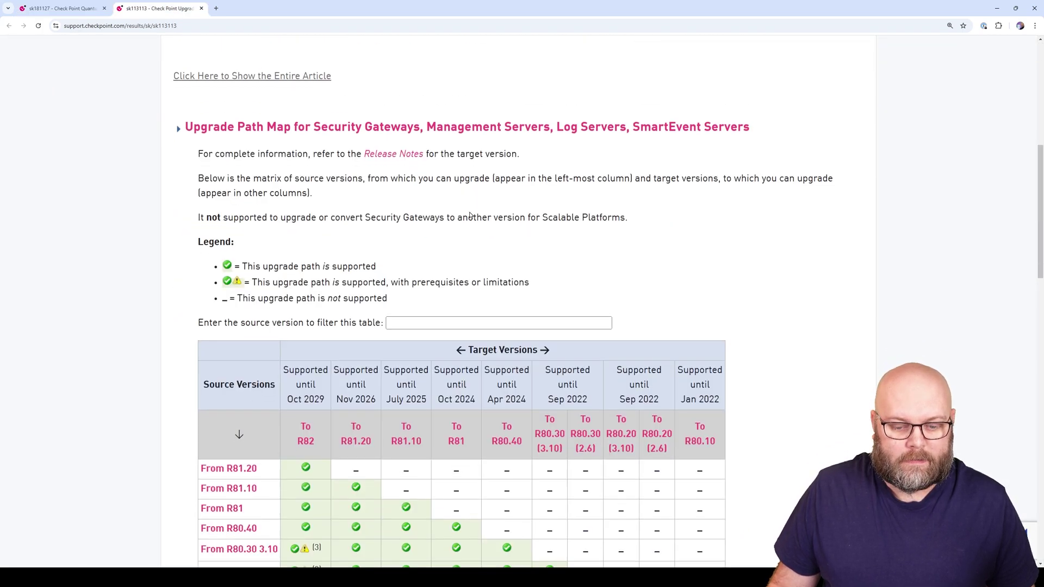
scroll(313, 135, "down", 5)
scroll(347, 187, "up", 2)
scroll(347, 188, "up", 2)
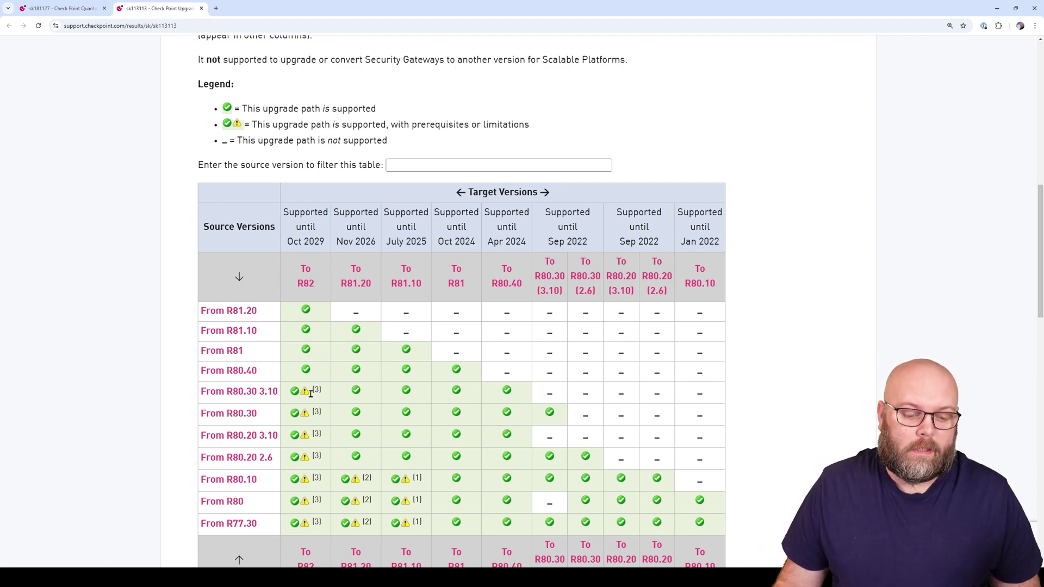
scroll(313, 397, "down", 2)
scroll(307, 275, "down", 2)
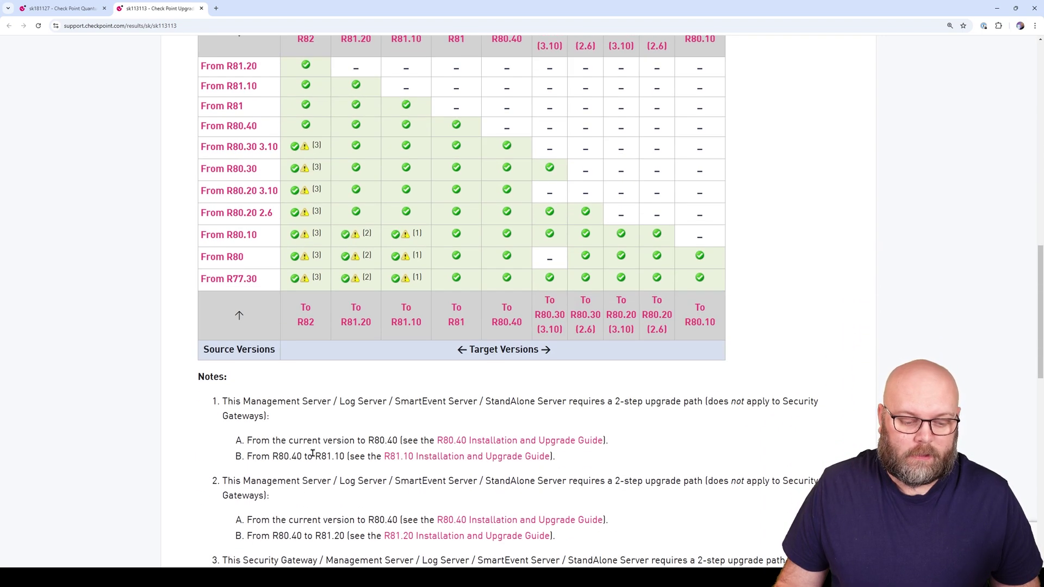
scroll(297, 467, "down", 1)
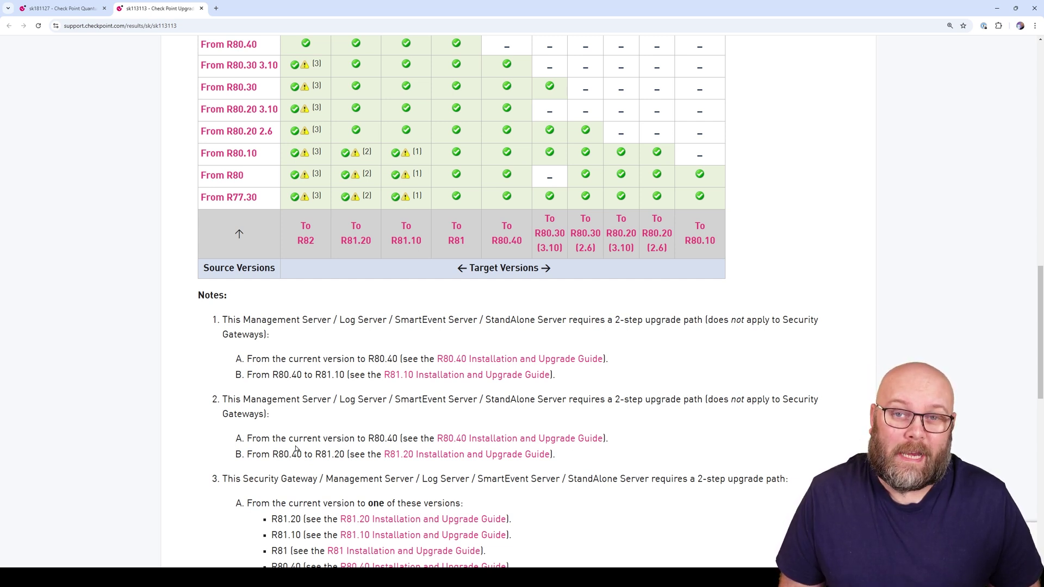
scroll(395, 371, "up", 3)
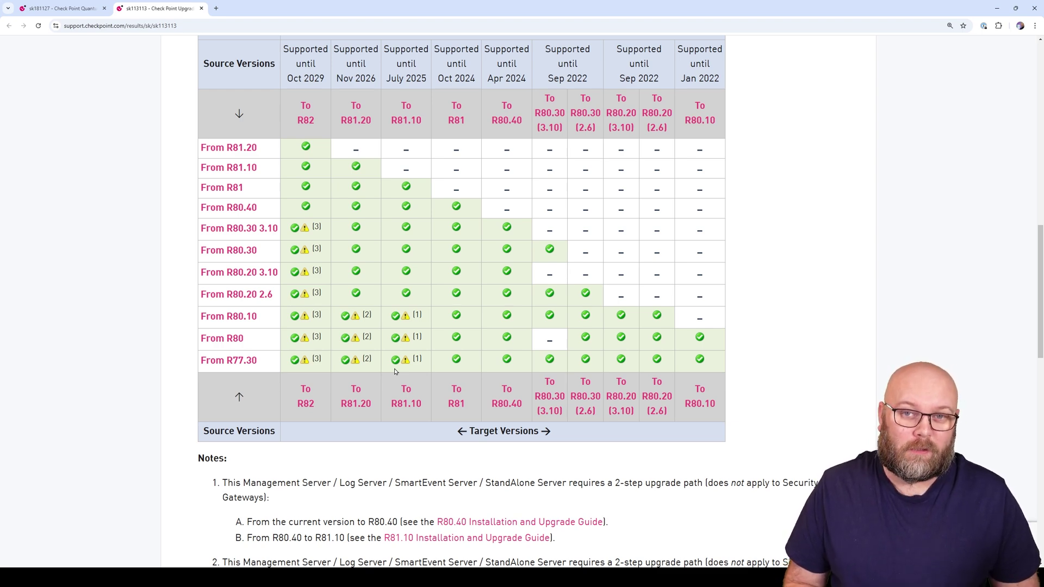
Expand 'Management Servers and Security Gateways they can manage' and scroll through its table
scroll(395, 372, "down", 10)
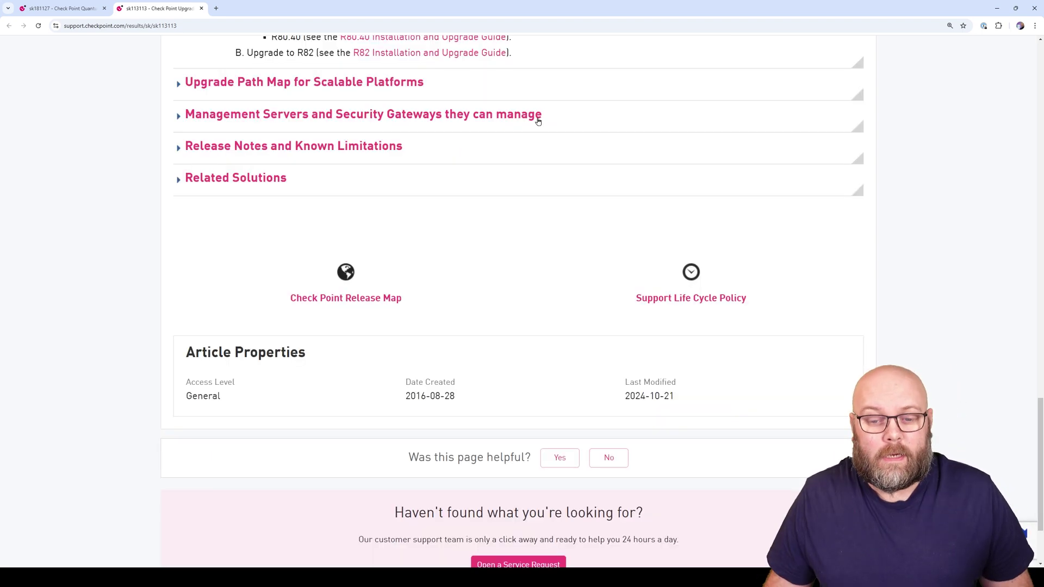
left_click(536, 115)
scroll(738, 243, "down", 2)
scroll(738, 243, "down", 2)
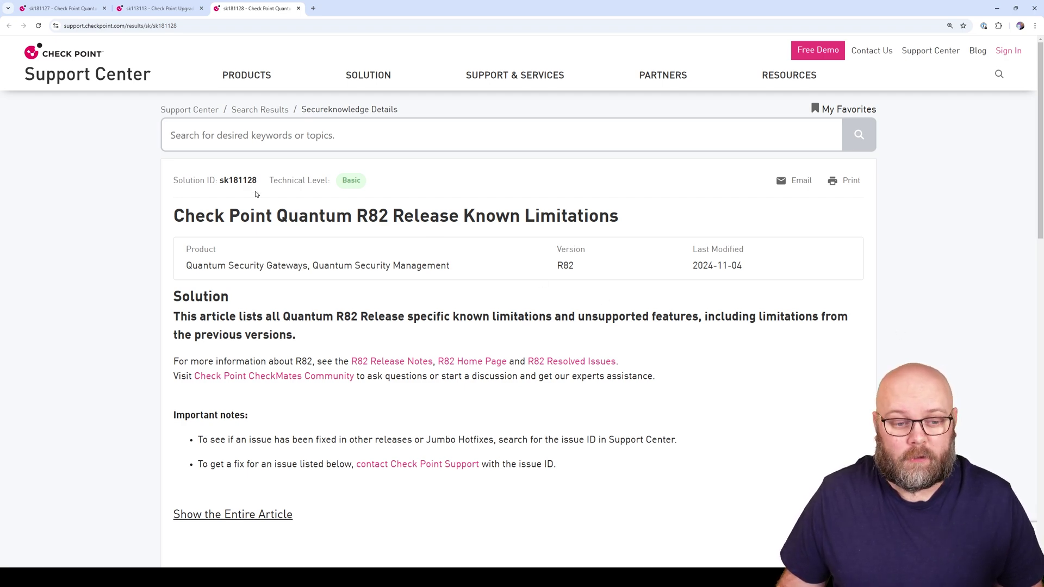
Select the sk181128 ID, expand Installation and Upgrade limitations, and highlight the PMTR-61069 entry
double_click(238, 181)
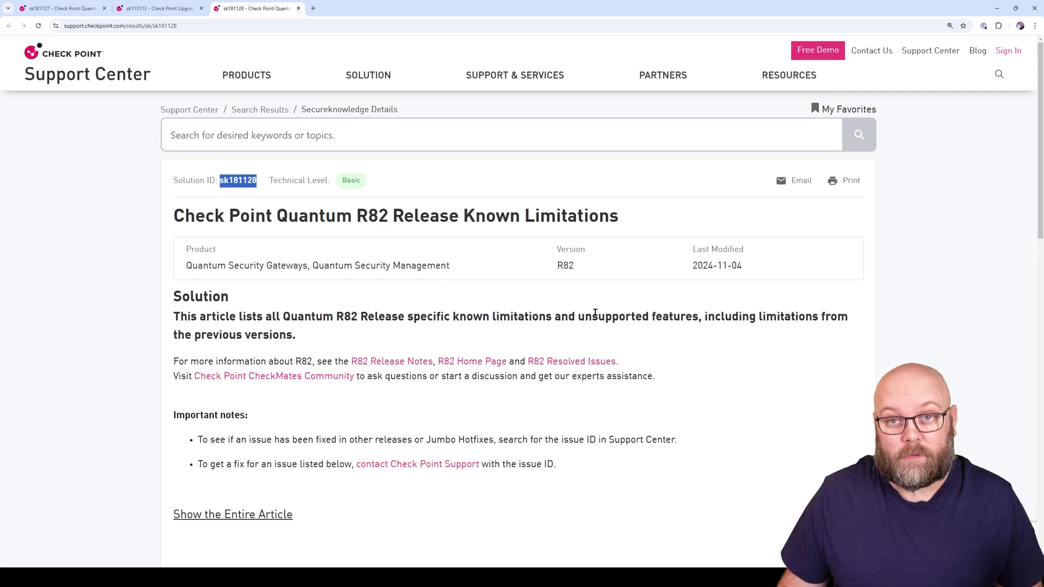
scroll(593, 311, "down", 6)
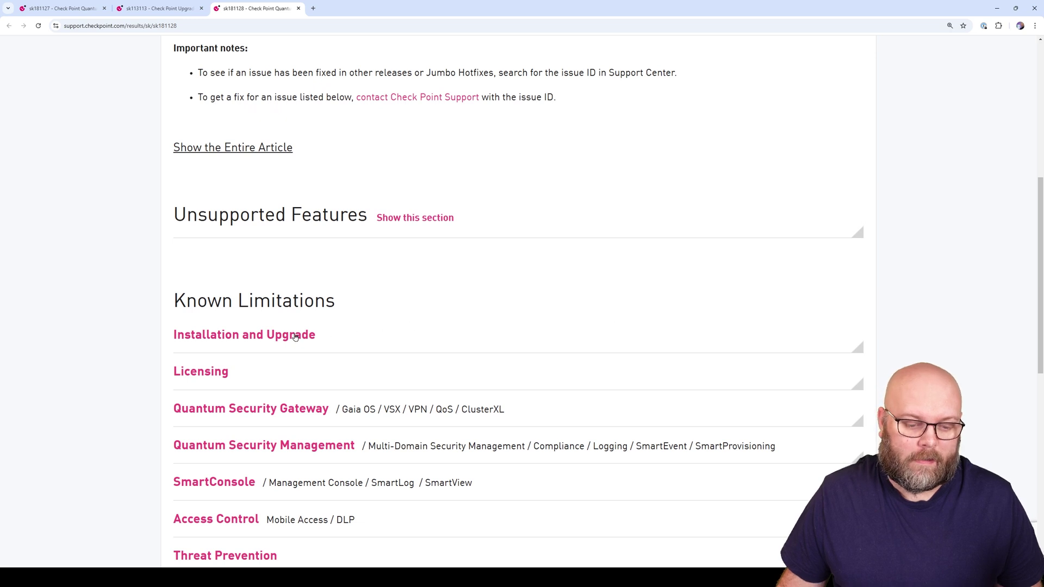
left_click(296, 336)
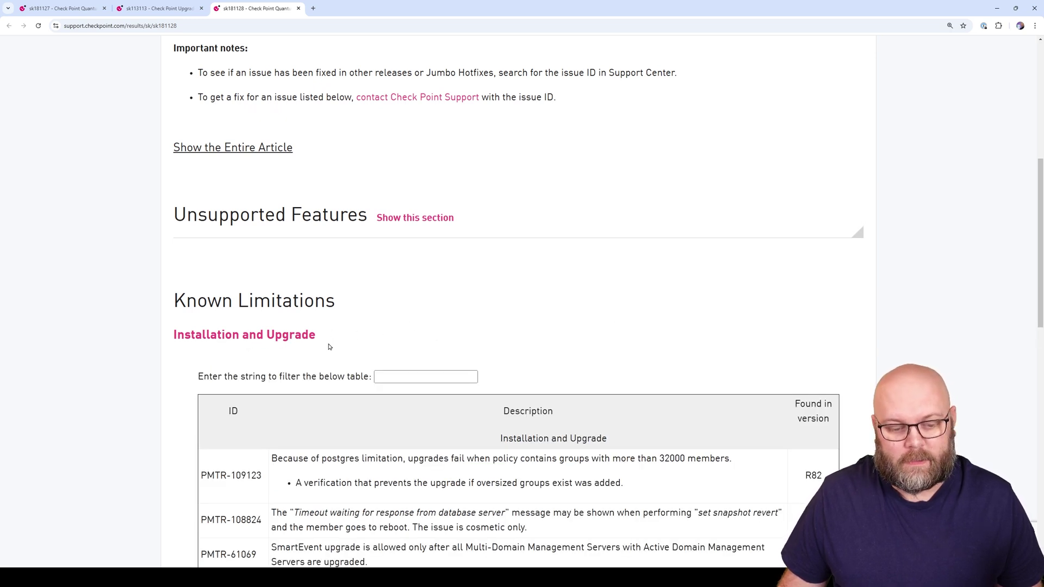
scroll(356, 347, "down", 3)
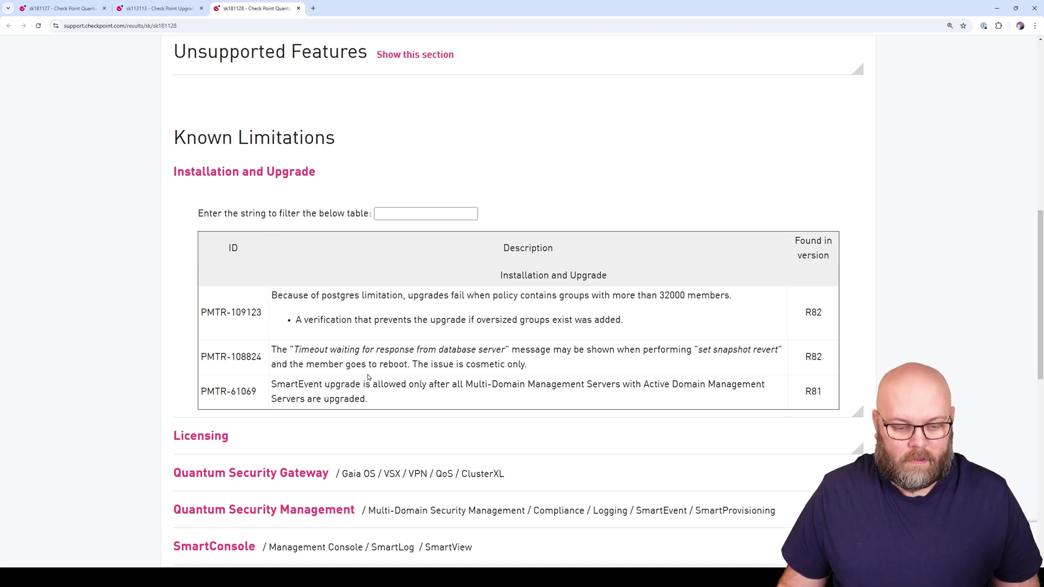
left_click_drag(368, 401, 204, 391)
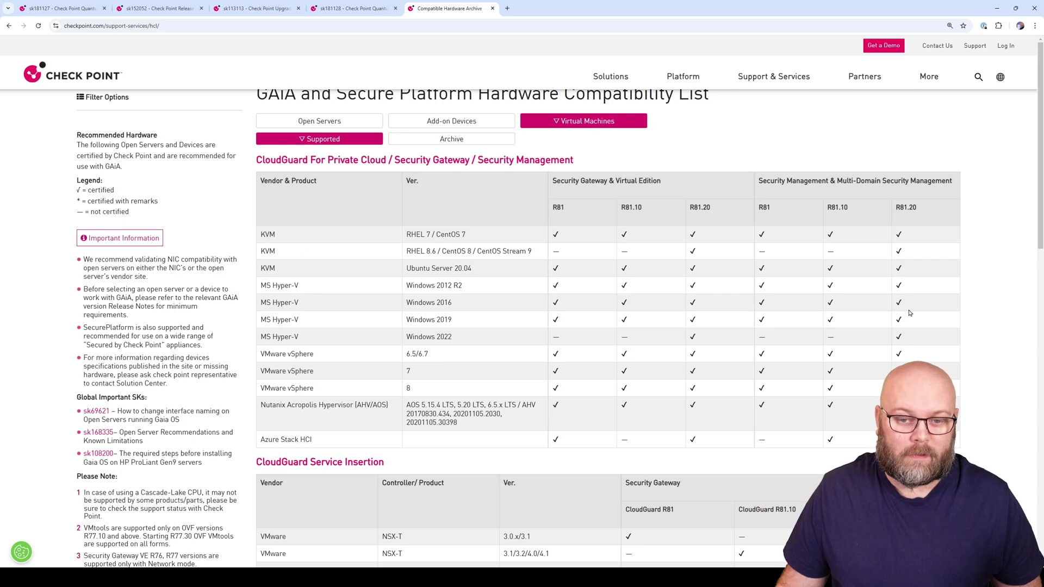
Compare the Open Servers and Virtual Machines hardware compatibility lists
left_click(346, 122)
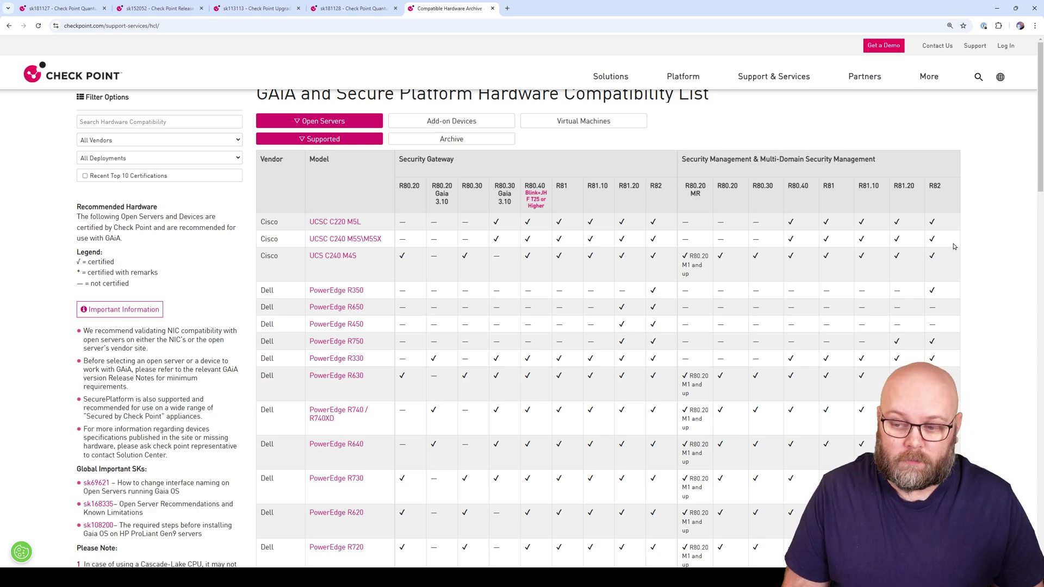
left_click(603, 126)
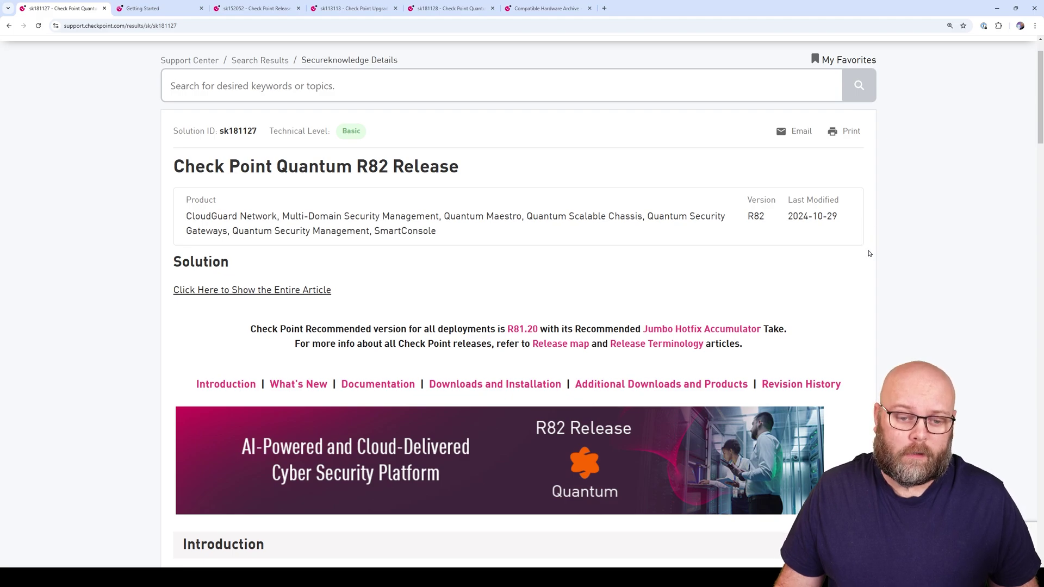
Check the Documentation section, then show the R82 Installation and Upgrade Guide's Getting Started page
scroll(868, 253, "down", 20)
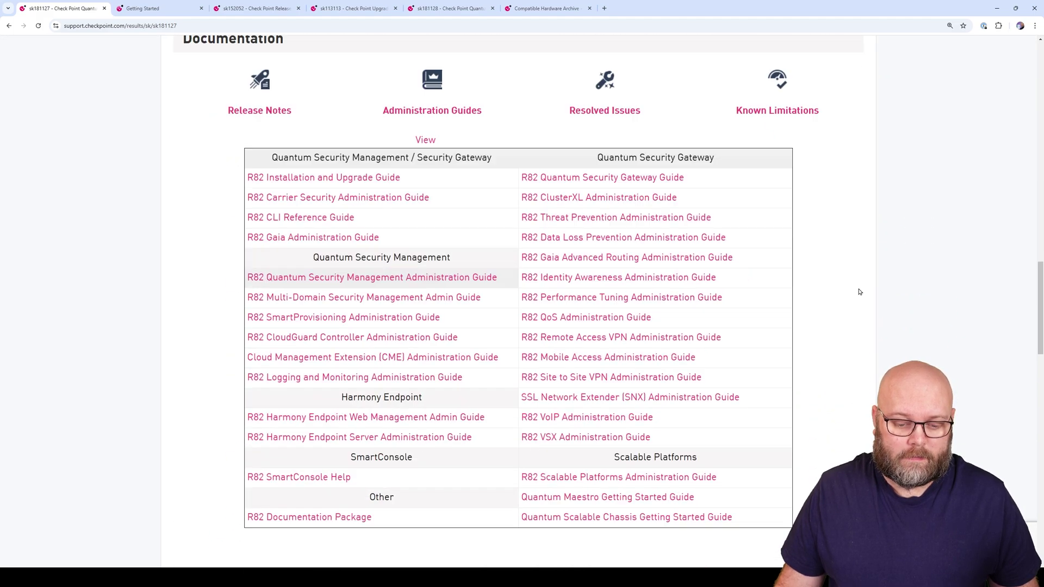
scroll(511, 119, "up", 1)
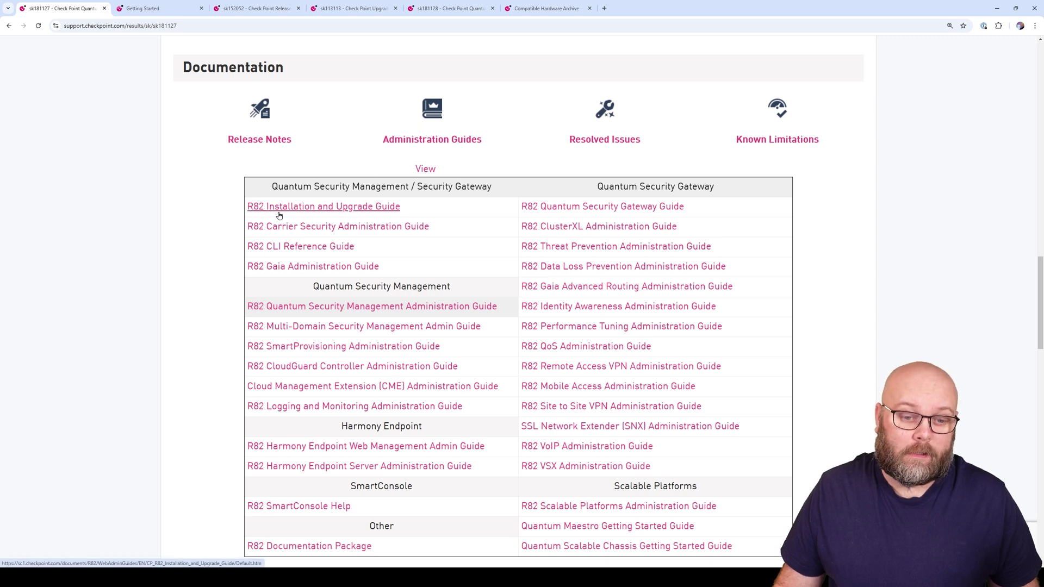
left_click(173, 14)
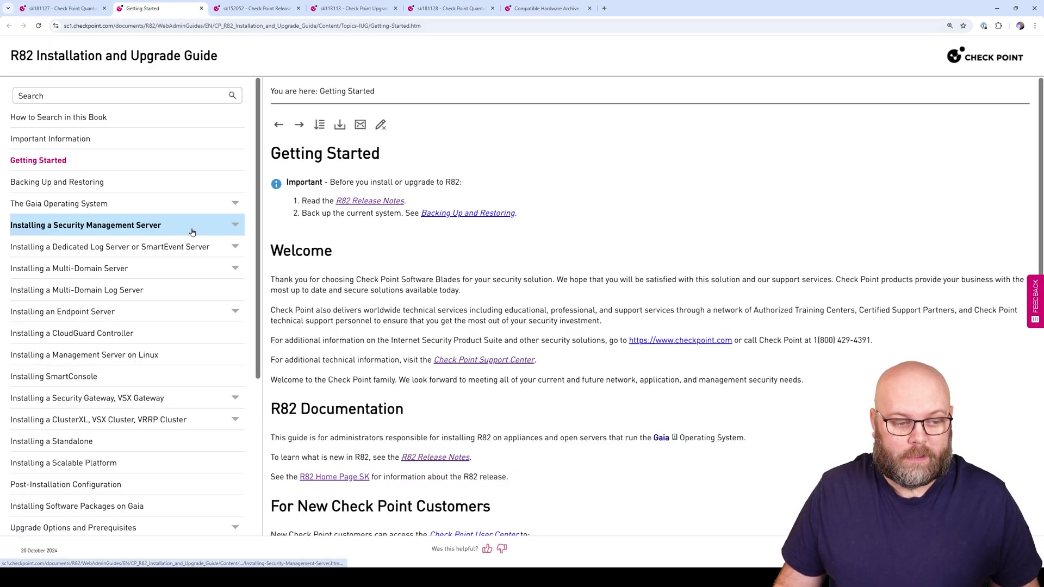
Go to Upgrade Options and Prerequisites > Upgrade of Security Management Servers and Log Servers
scroll(180, 305, "down", 3)
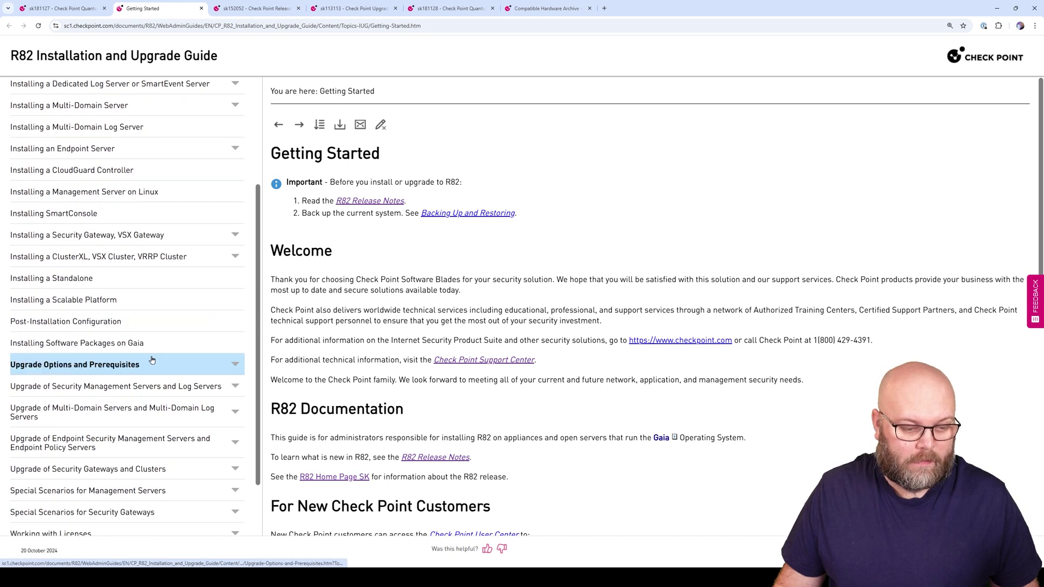
left_click(152, 361)
scroll(163, 348, "down", 3)
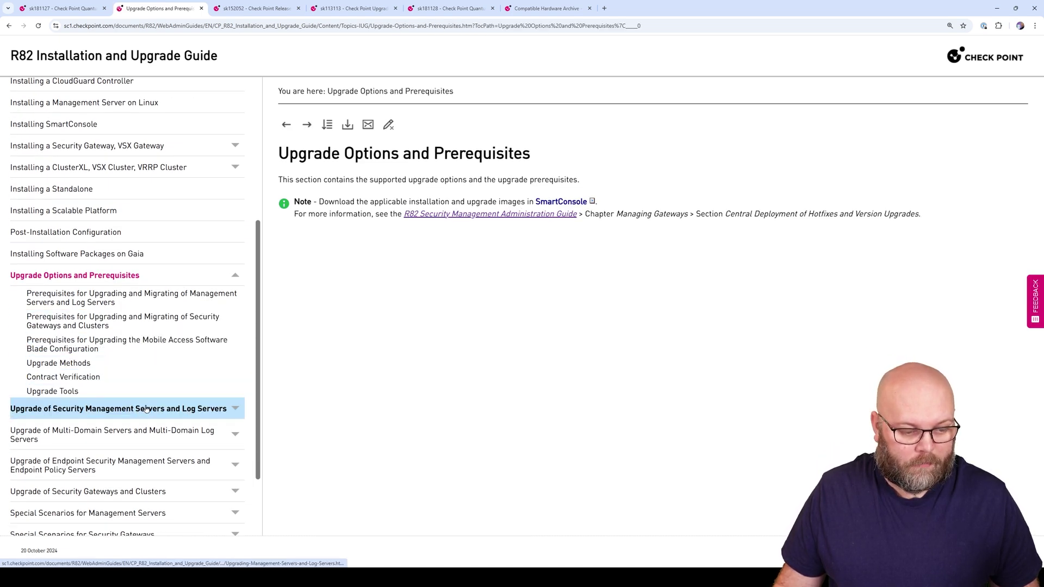
scroll(196, 280, "down", 1)
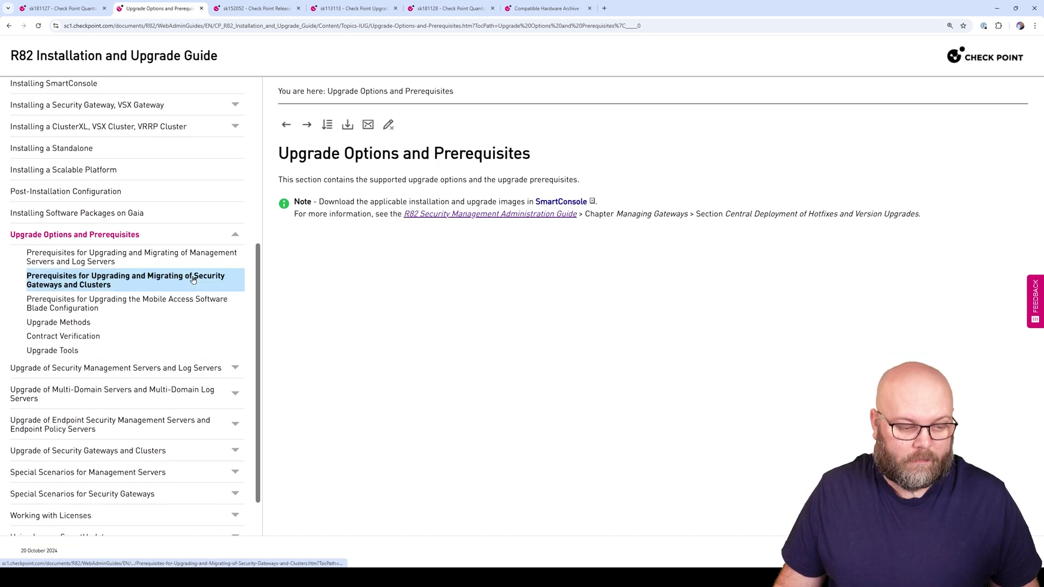
left_click(117, 369)
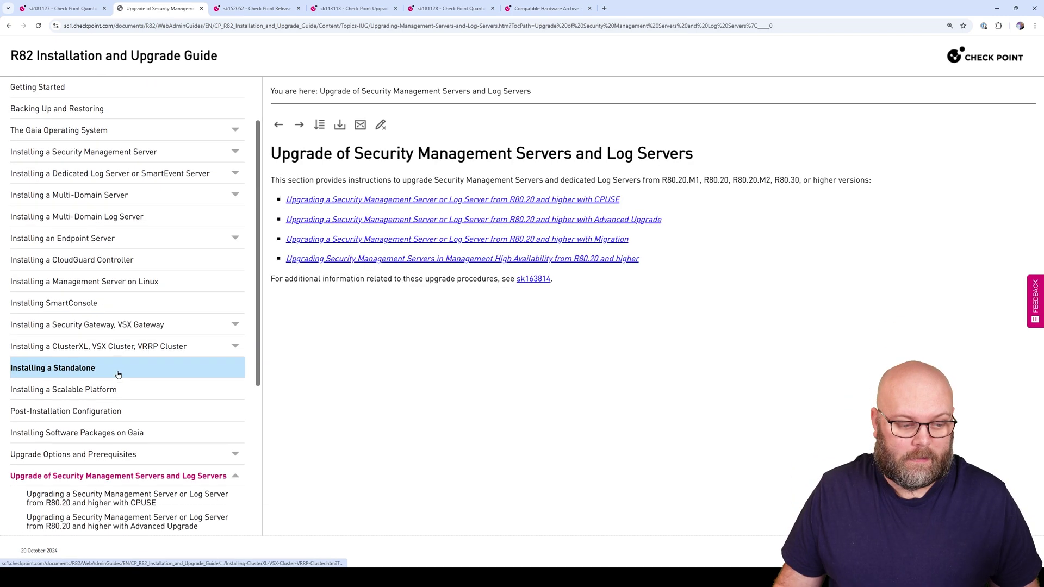
scroll(131, 380, "down", 3)
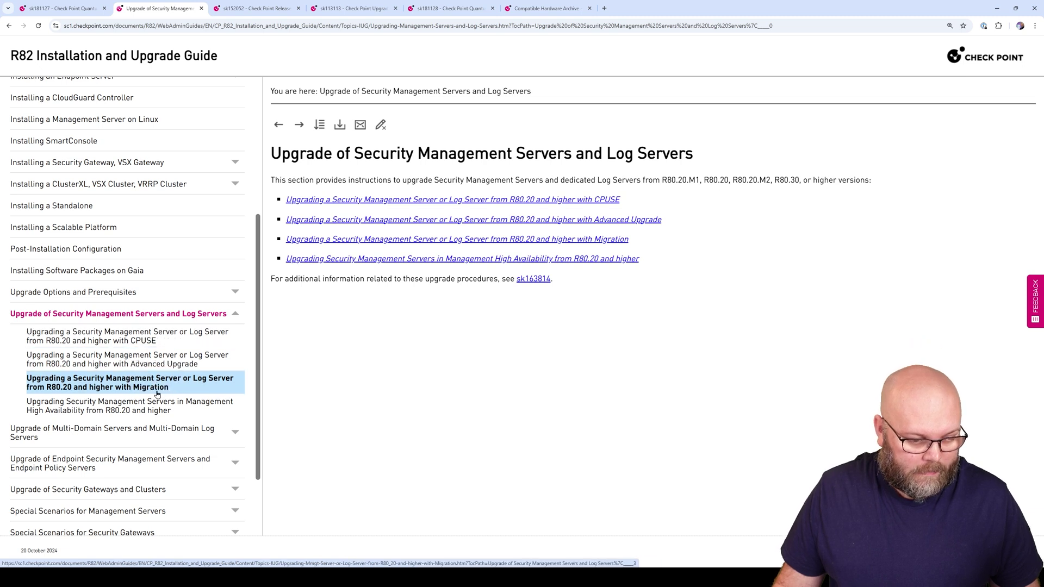
Open the CPUSE upgrade page for Management and Log Servers from R80.20 and scroll through it
left_click(147, 338)
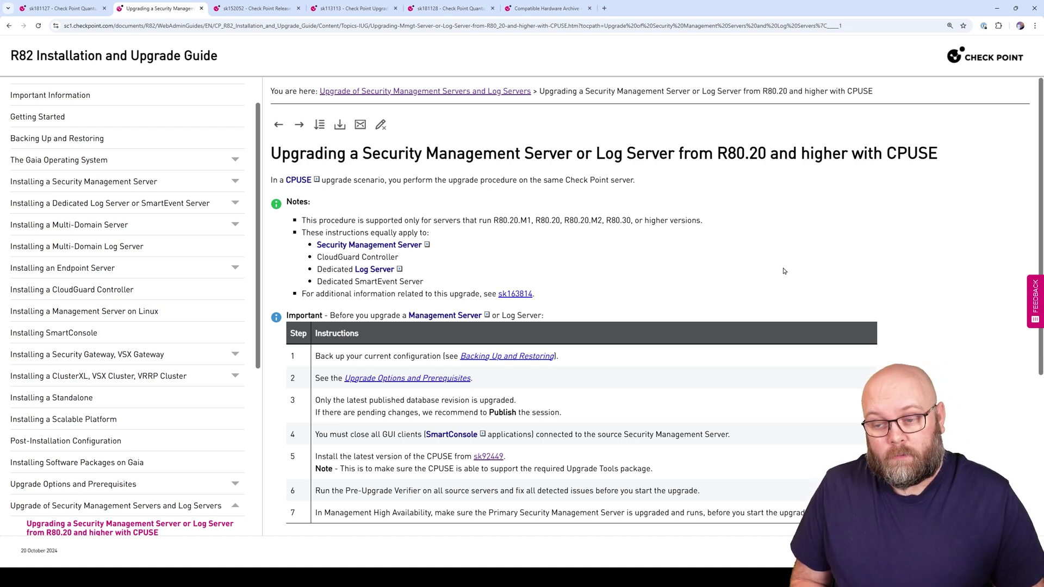
scroll(163, 354, "down", 4)
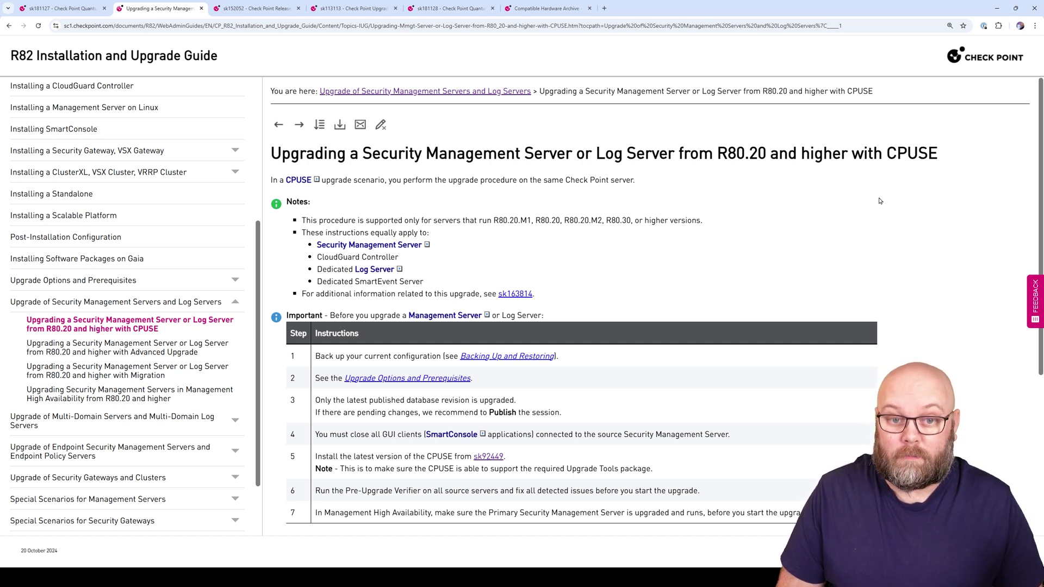
scroll(783, 226, "down", 4)
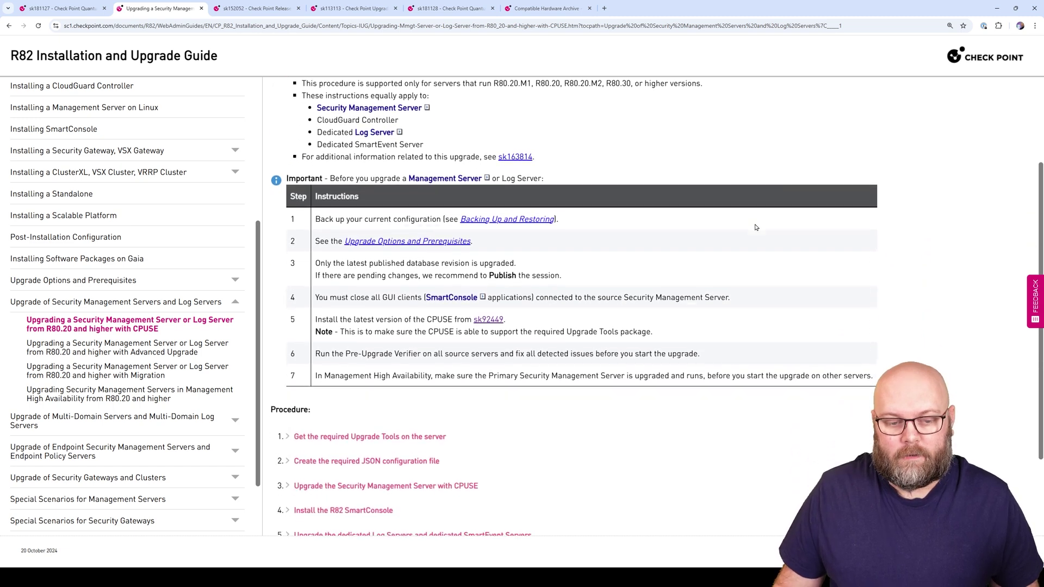
scroll(469, 277, "down", 1)
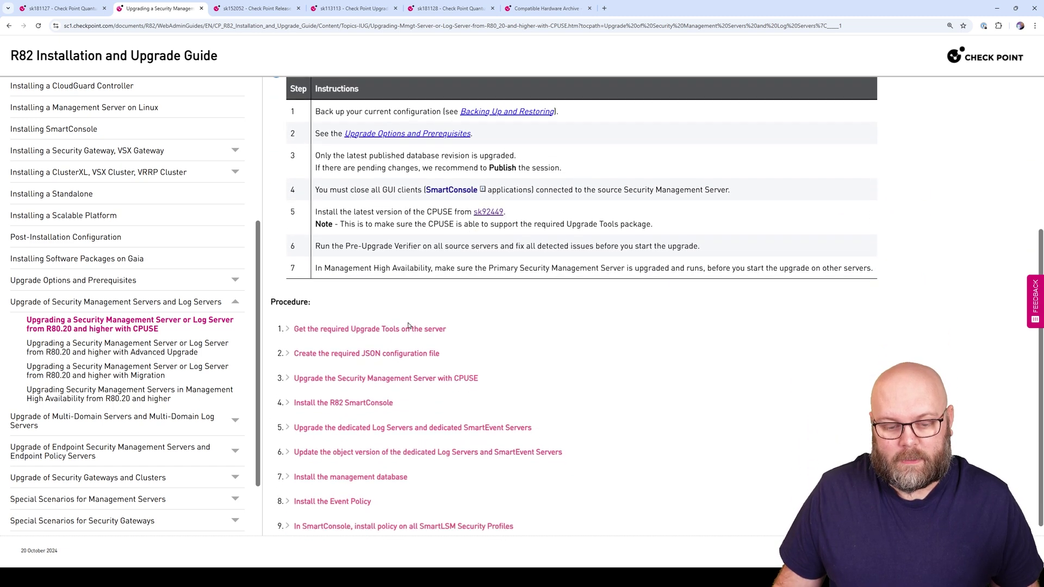
Expand procedure steps 1–3: Upgrade Tools, JSON configuration file, and upgrading with CPUSE
left_click(418, 310)
scroll(473, 341, "down", 4)
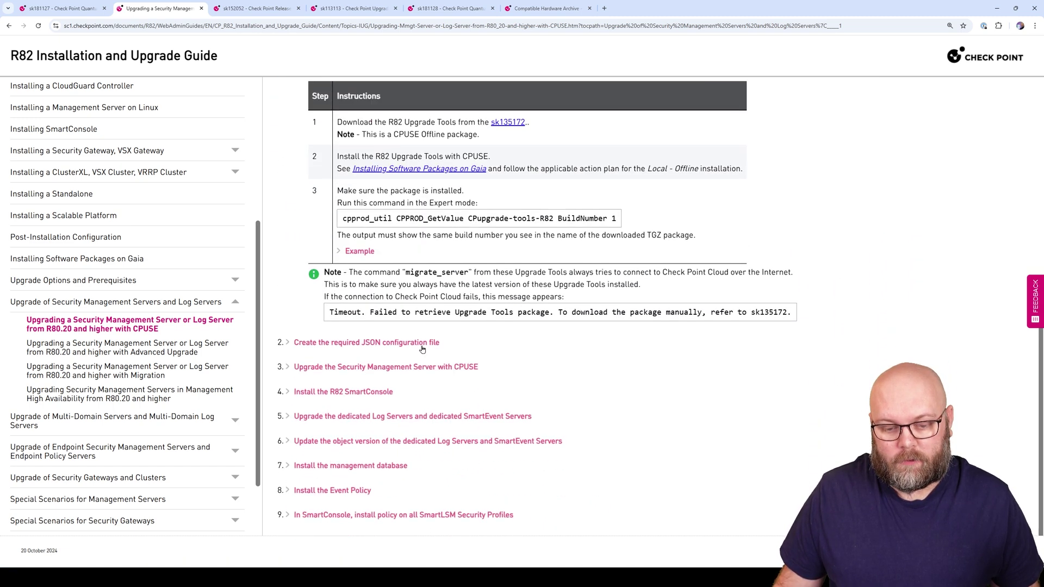
left_click(421, 346)
scroll(477, 389, "down", 2)
scroll(473, 399, "down", 3)
left_click(441, 353)
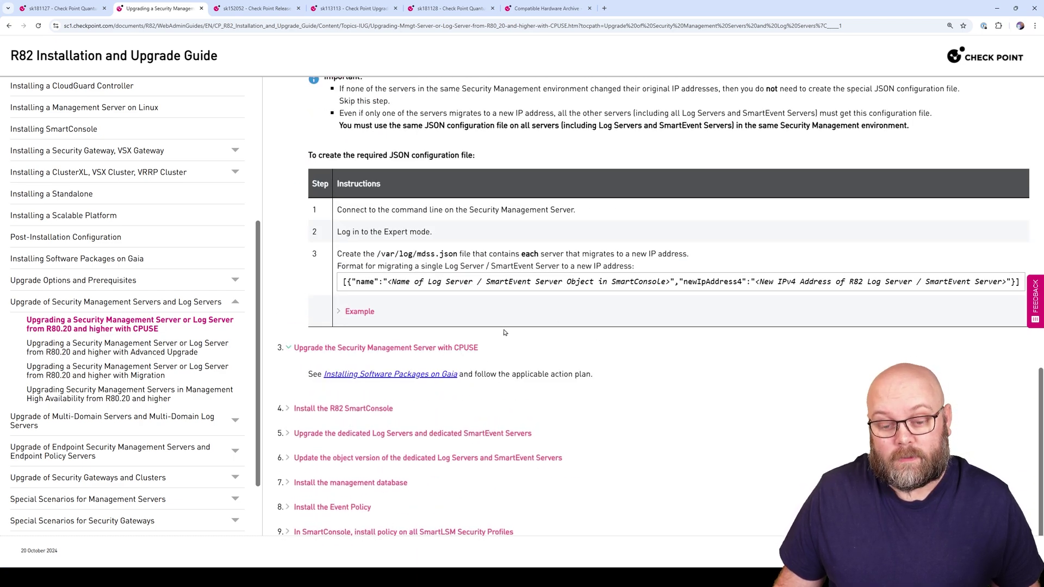
Collapse the Upgrade Tools and JSON configuration steps and return to the page top
scroll(504, 321, "up", 5)
scroll(489, 304, "up", 2)
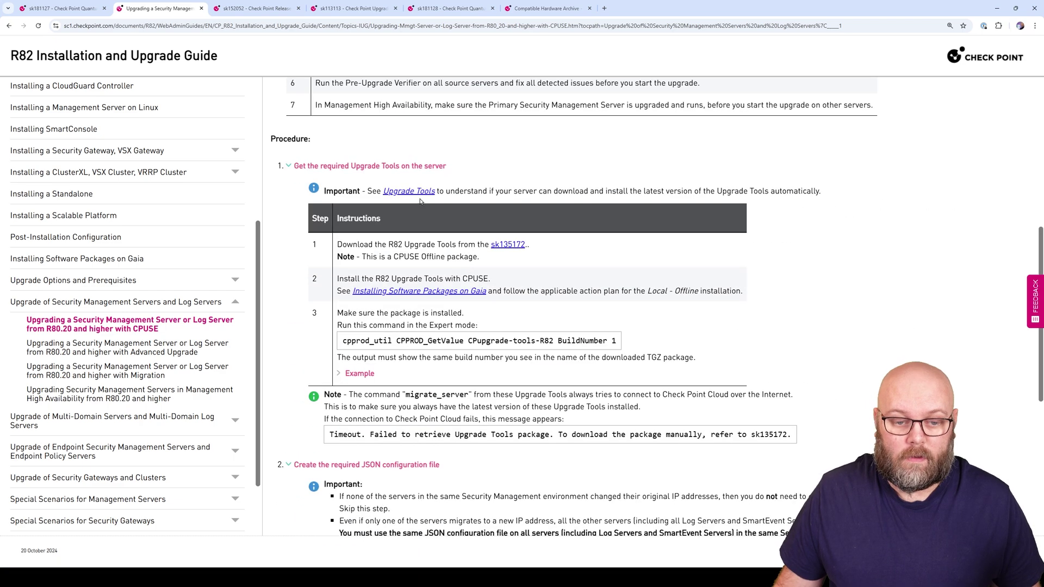
left_click(423, 168)
left_click(427, 190)
scroll(708, 272, "up", 7)
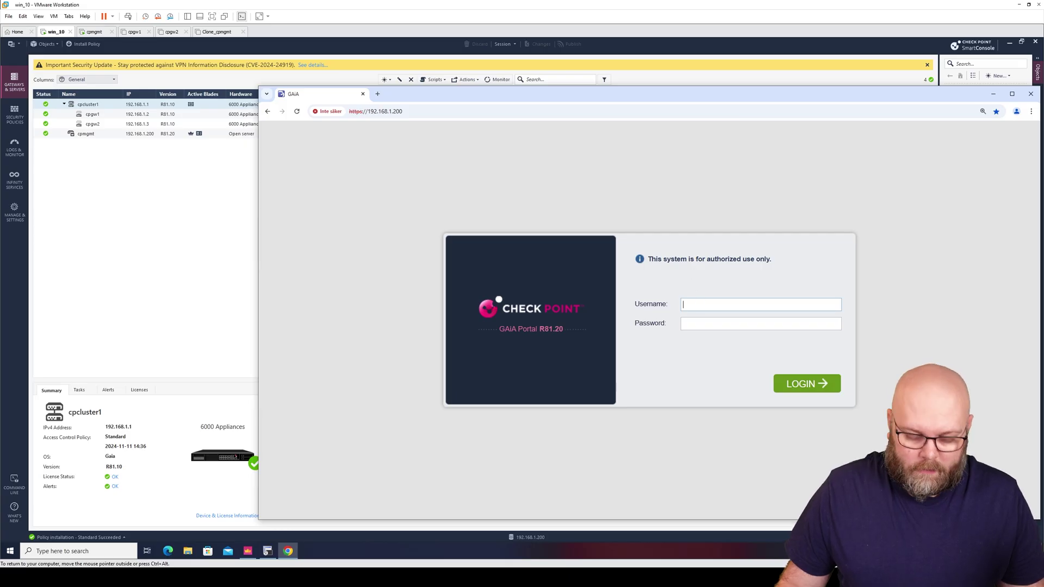
Log in to the cpmgmt Gaia Portal with the admin account and its password
type("admin")
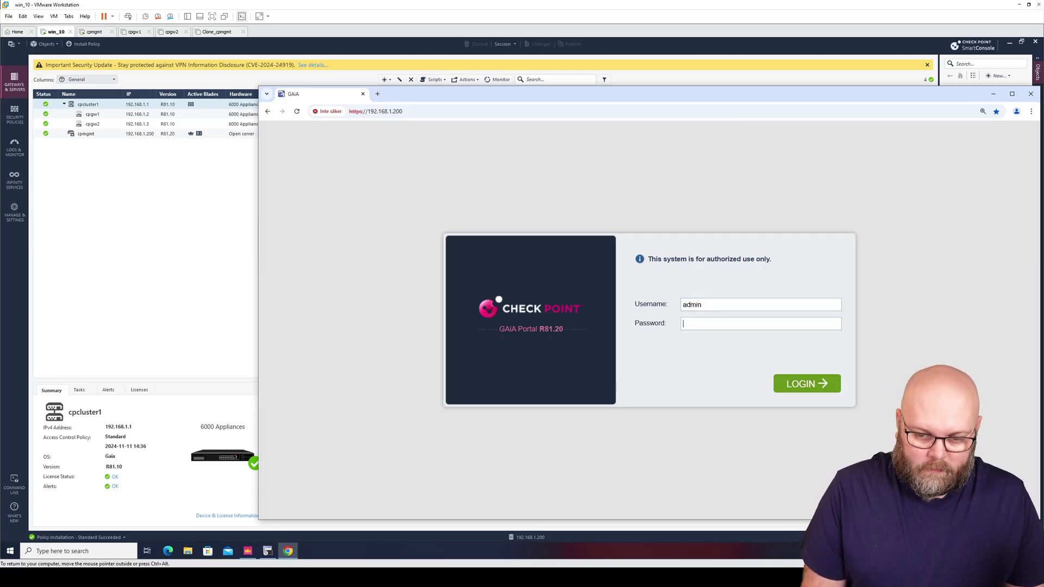
key("Tab")
type("***")
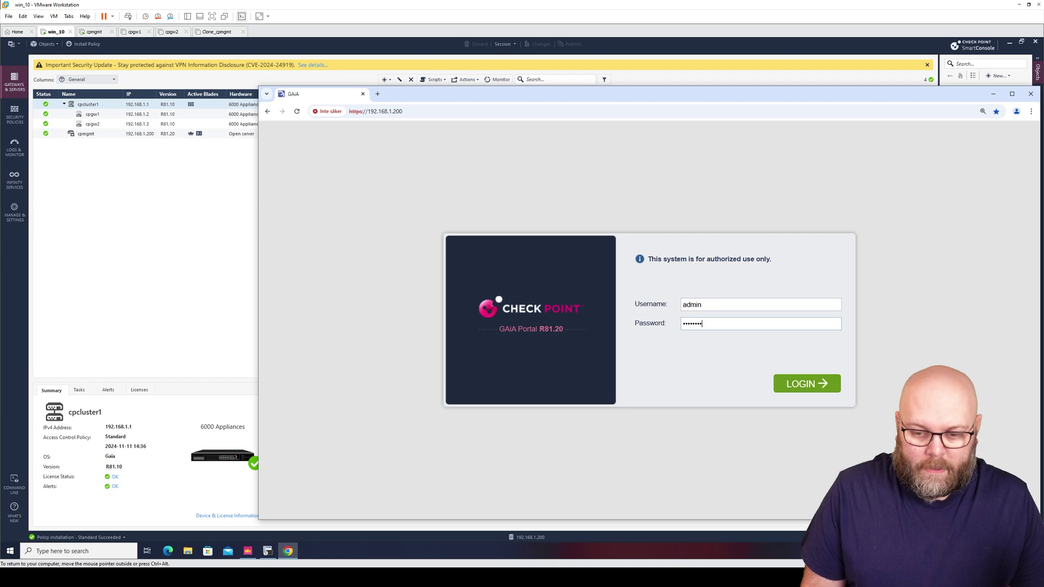
key("Return")
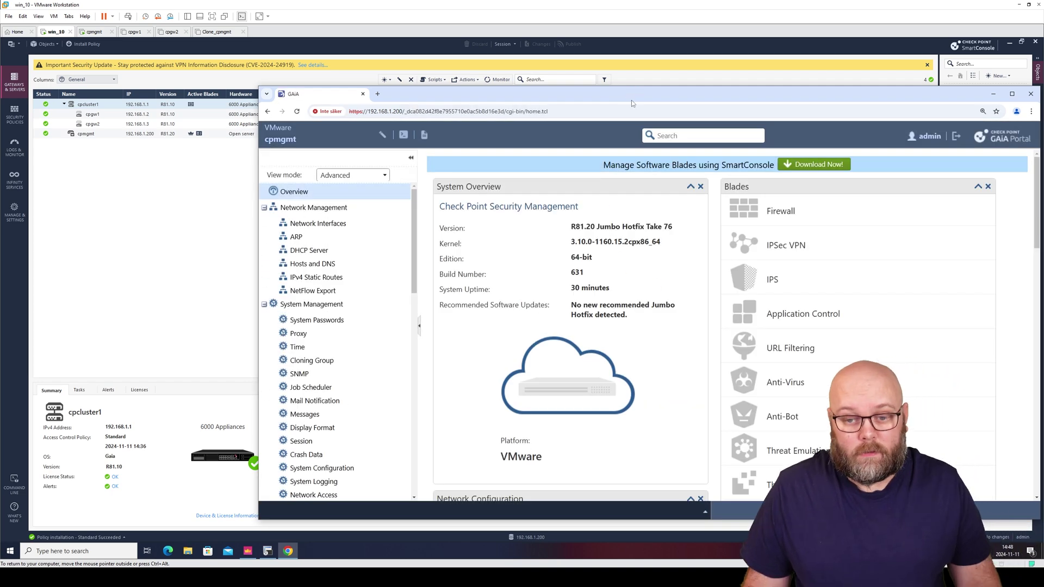
Maximize the portal and go to Upgrades (CPUSE) > Status and Actions
double_click(625, 102)
scroll(137, 440, "down", 1)
scroll(137, 440, "down", 8)
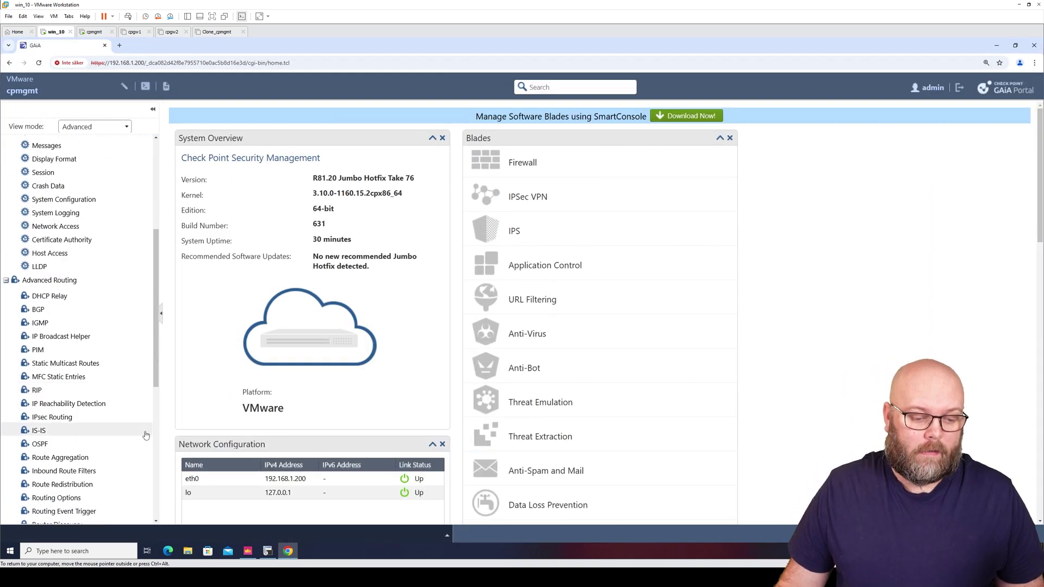
left_click(84, 424)
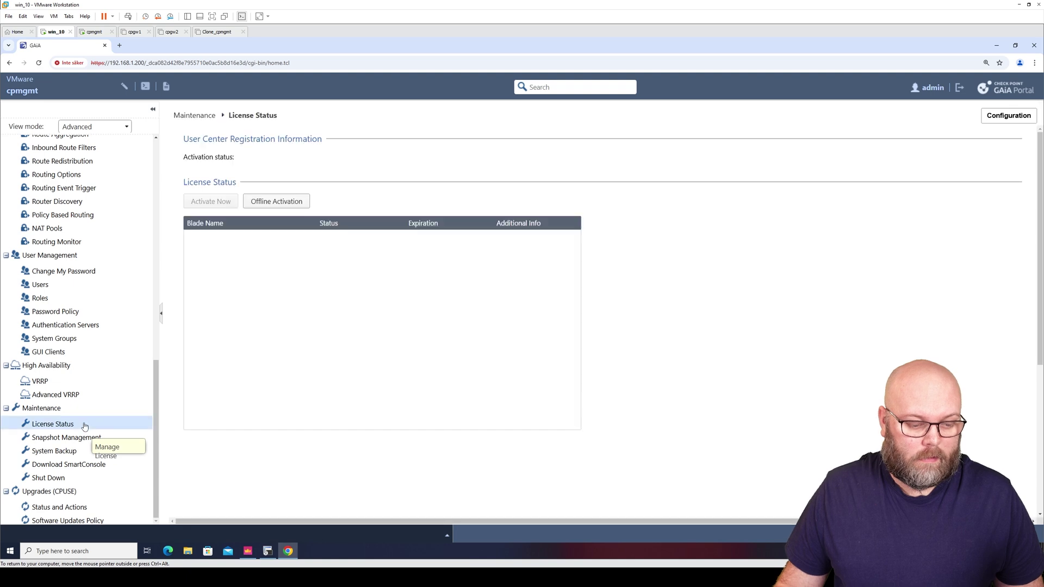
left_click(85, 507)
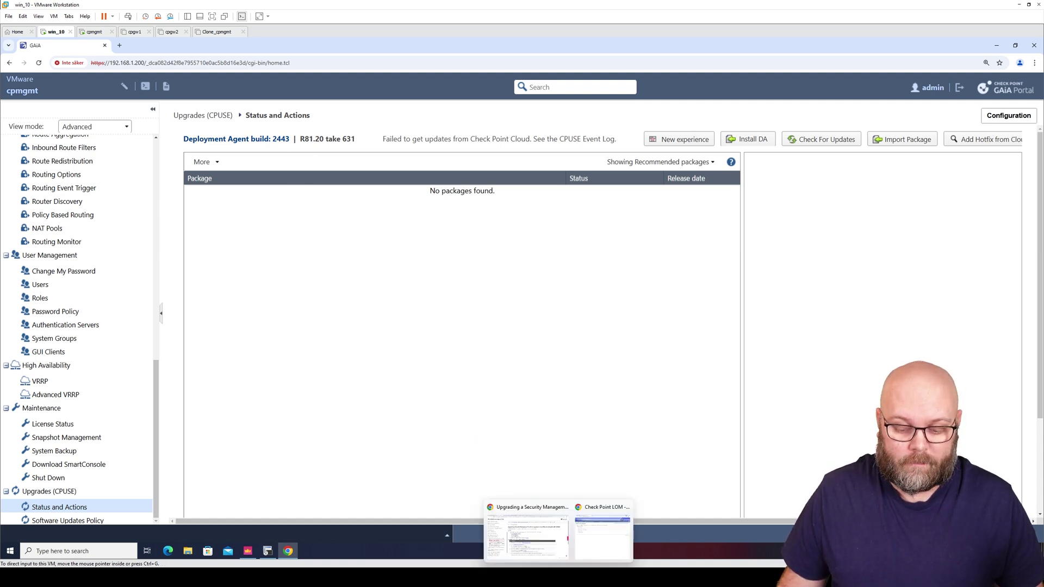
Search 'check point cpuse agent download' and open the sk92449 Deployment Agent article
left_click(557, 544)
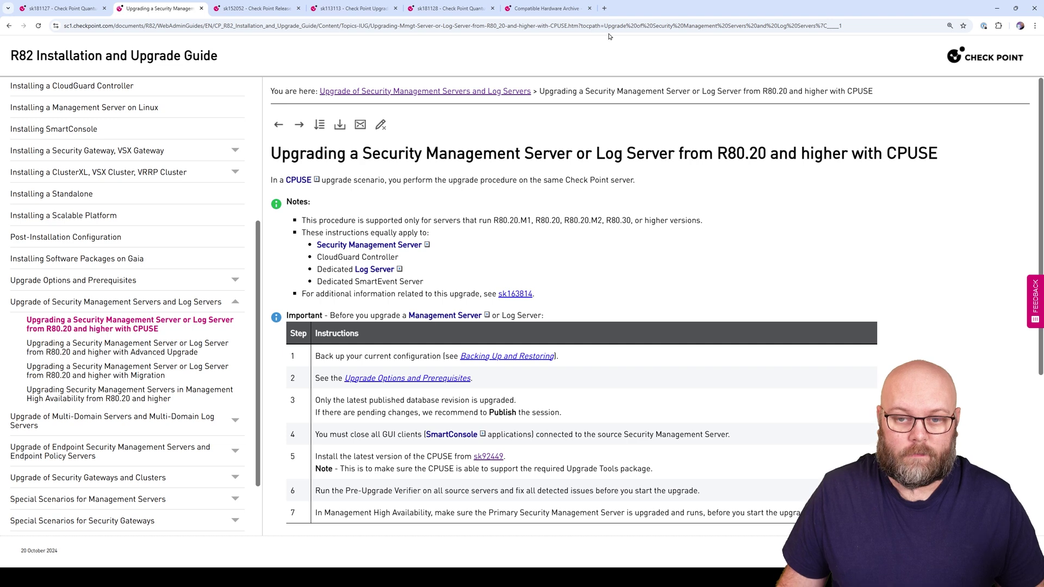
left_click(604, 8)
type("check point cpuse agent download")
key("Return")
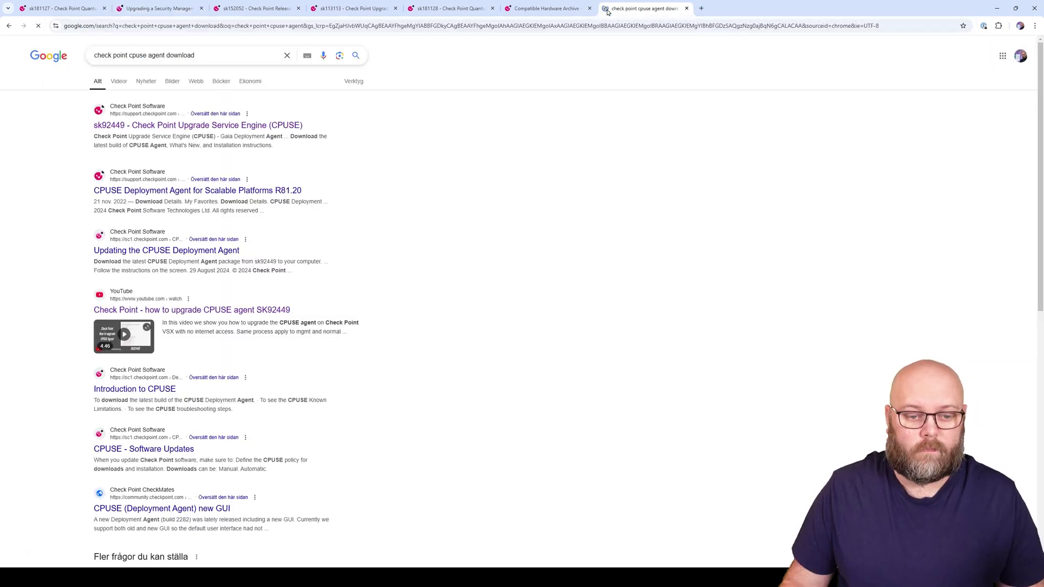
left_click(163, 125)
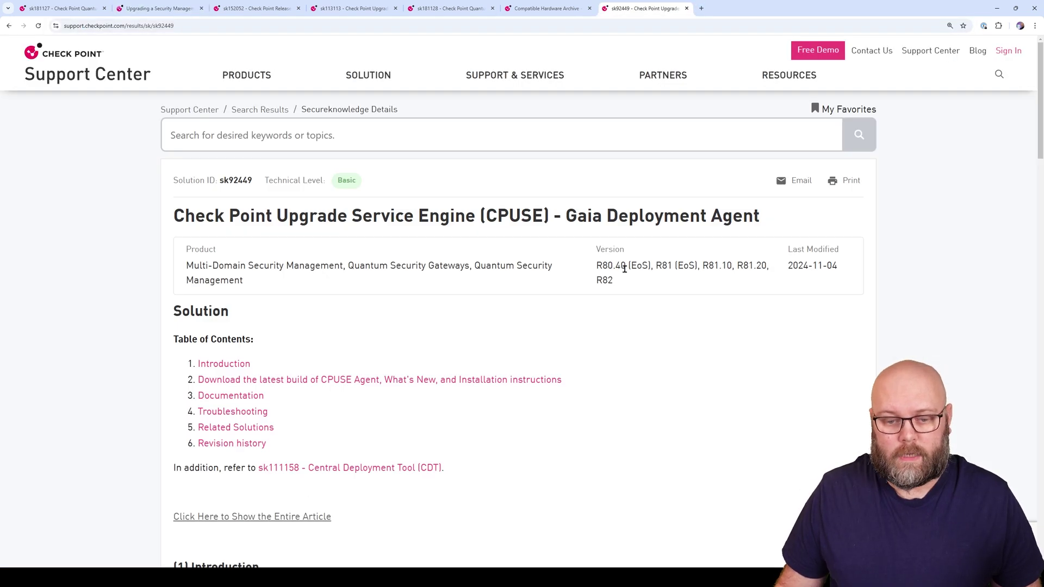
double_click(239, 181)
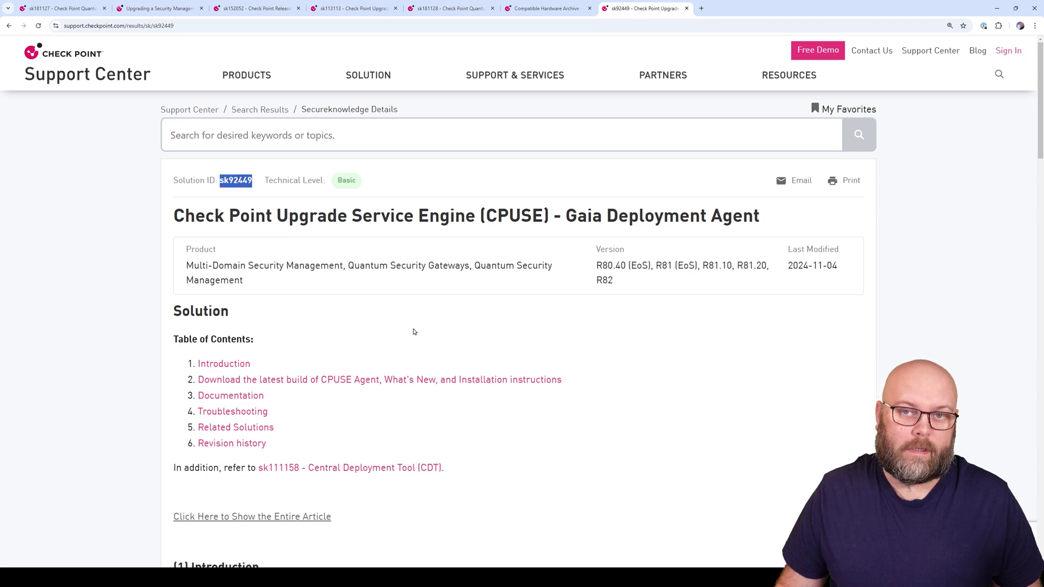
Find the R82 upgrade note and the recommended build 2492 in sk92449
scroll(424, 332, "down", 8)
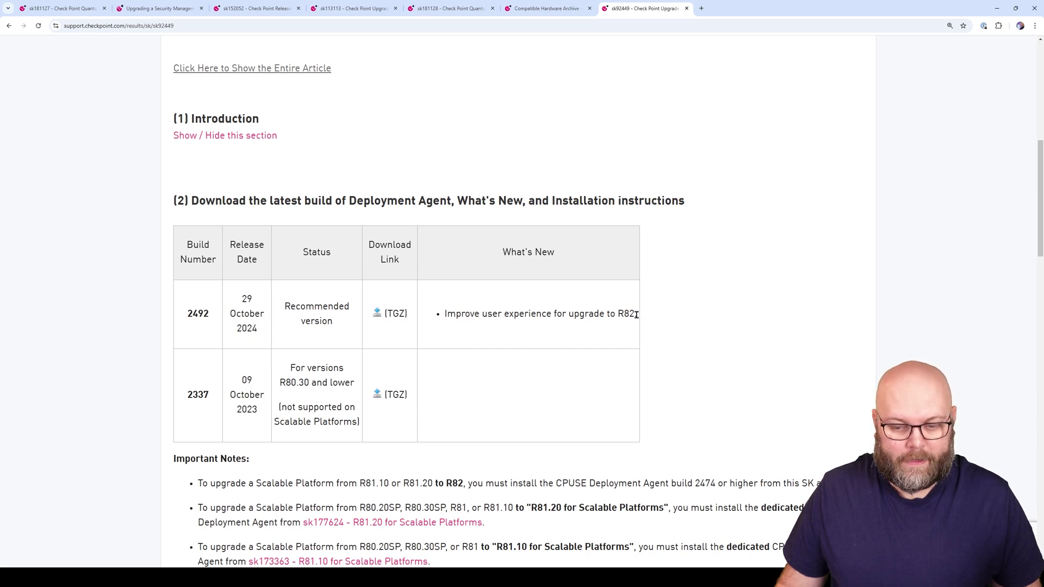
left_click_drag(637, 314, 446, 314)
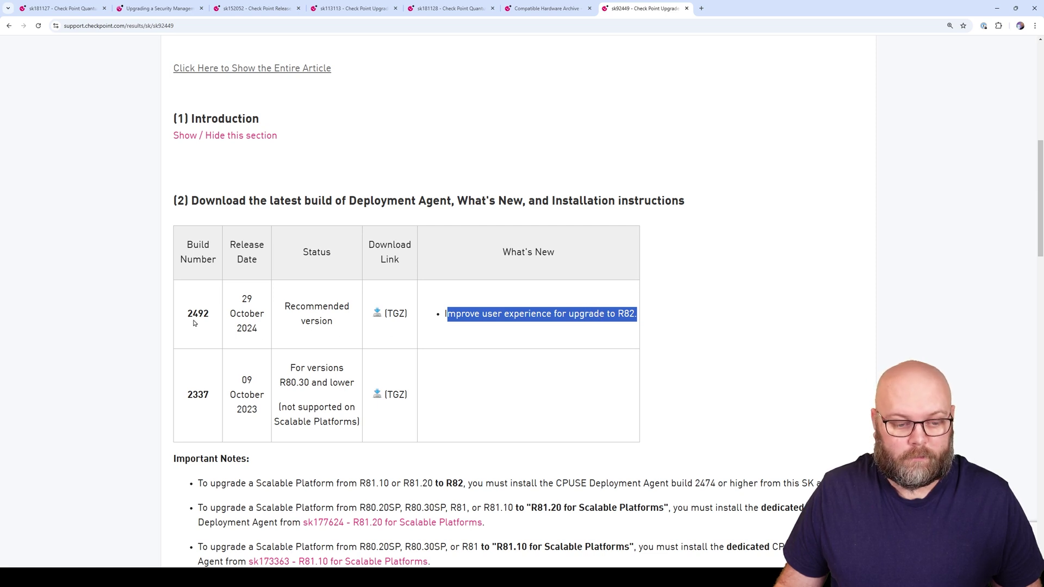
left_click_drag(186, 314, 210, 314)
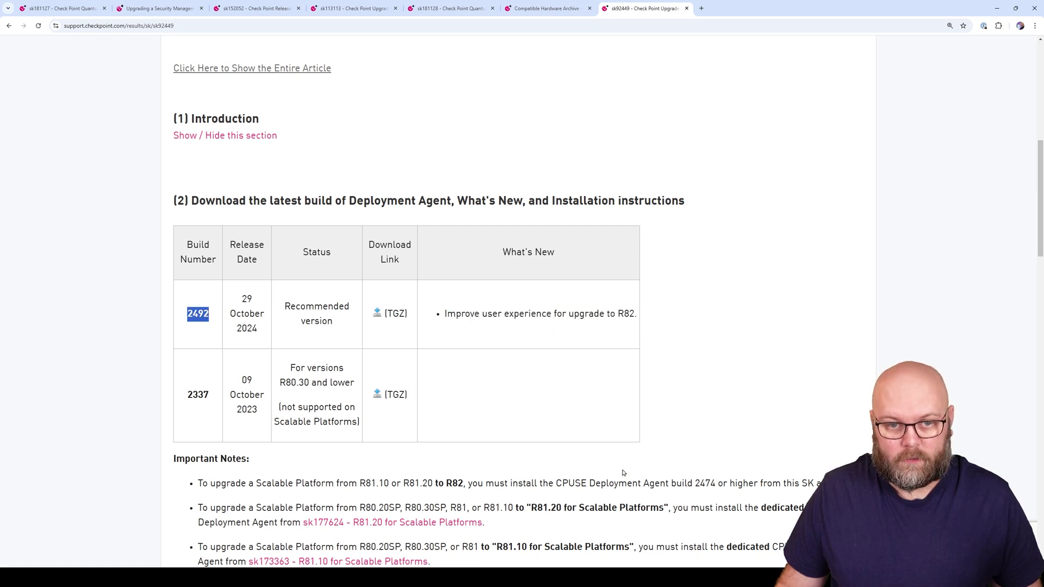
mouse_move(577, 552)
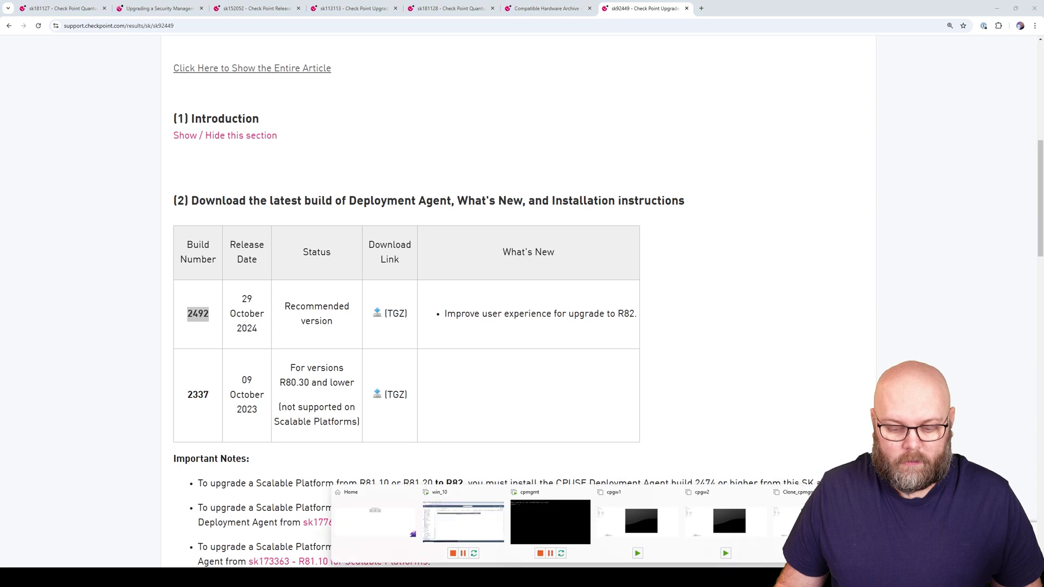
left_click(492, 526)
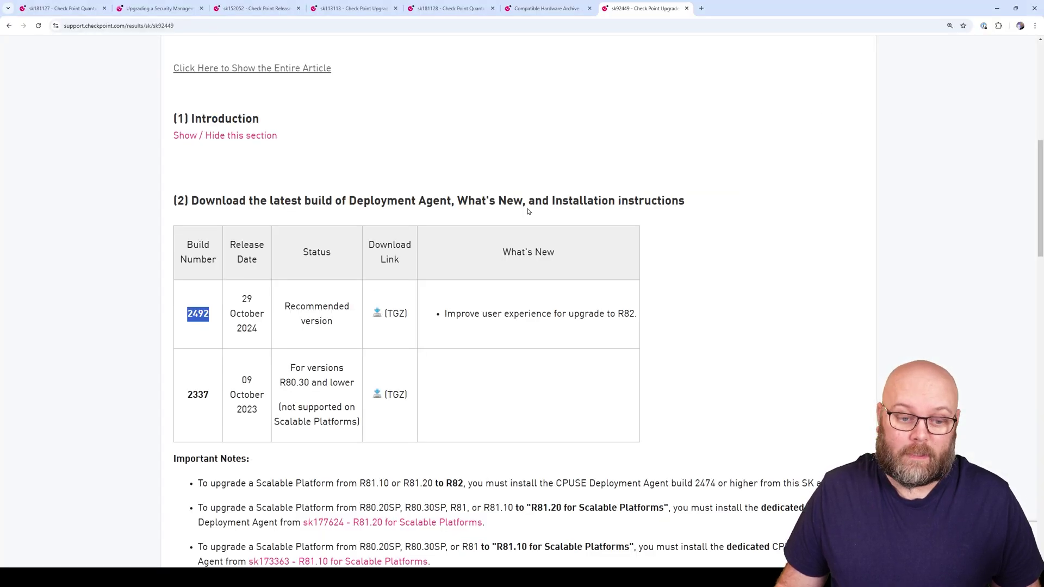
Download the build 2492 TGZ package after signing in with saved Check Point credentials
left_click(366, 280)
left_click(377, 313)
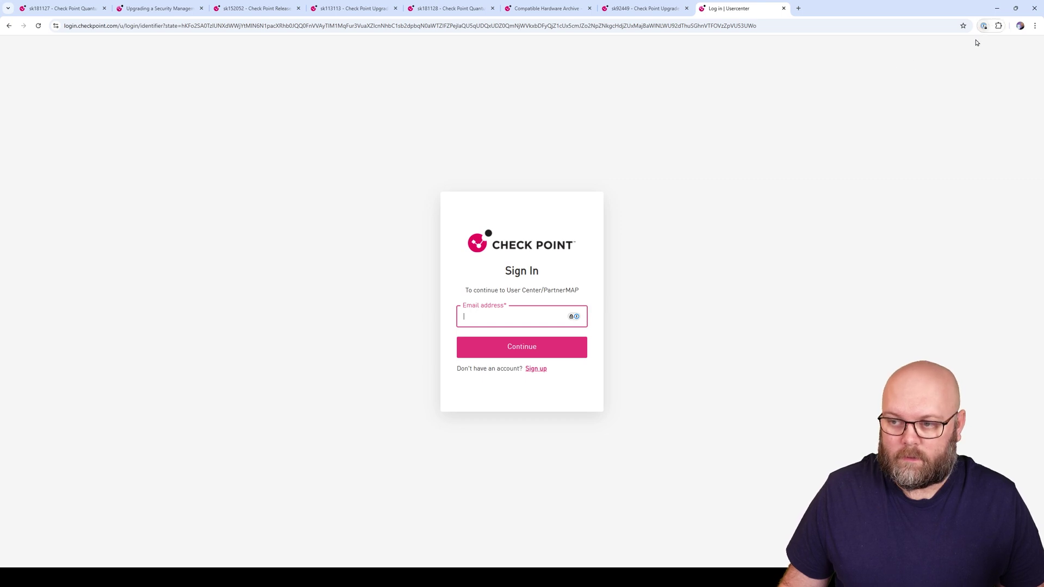
left_click(984, 26)
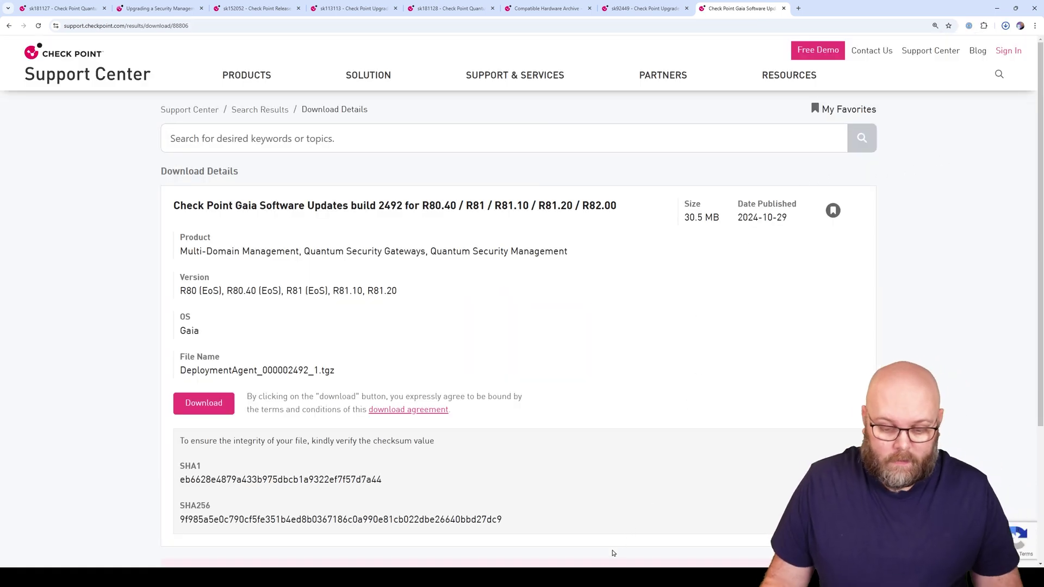
mouse_move(566, 577)
left_click(490, 532)
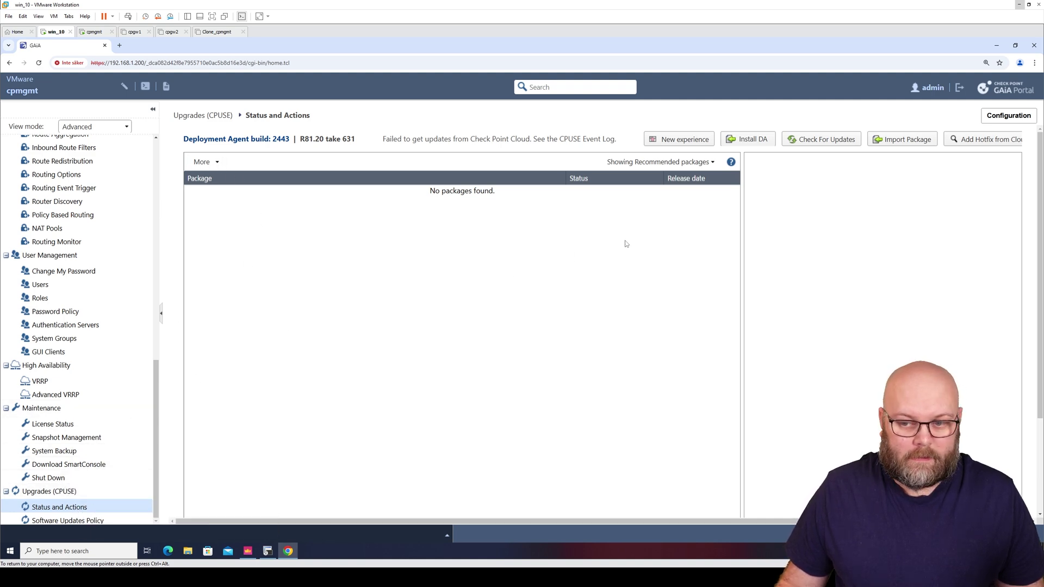
Install the Deployment Agent from DeploymentAgent_000002492_1.tgz and dismiss the resulting notices
left_click(752, 140)
left_click(576, 305)
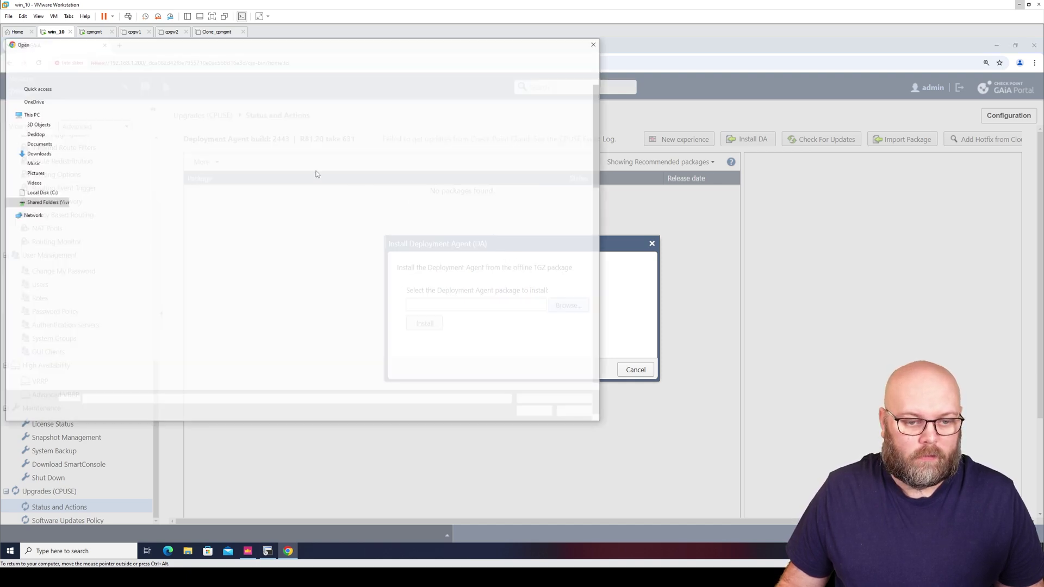
left_click(142, 94)
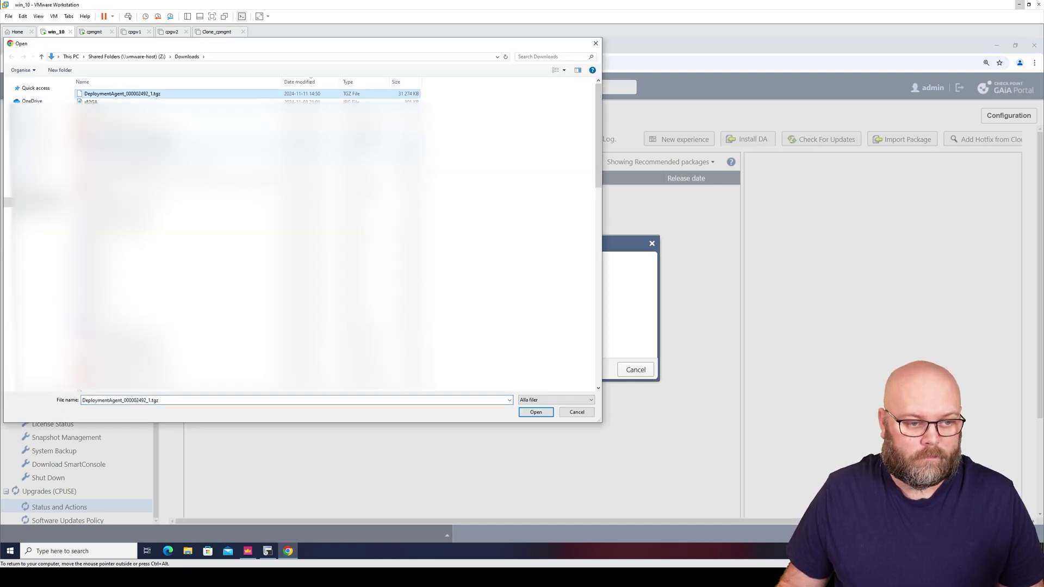
left_click(535, 412)
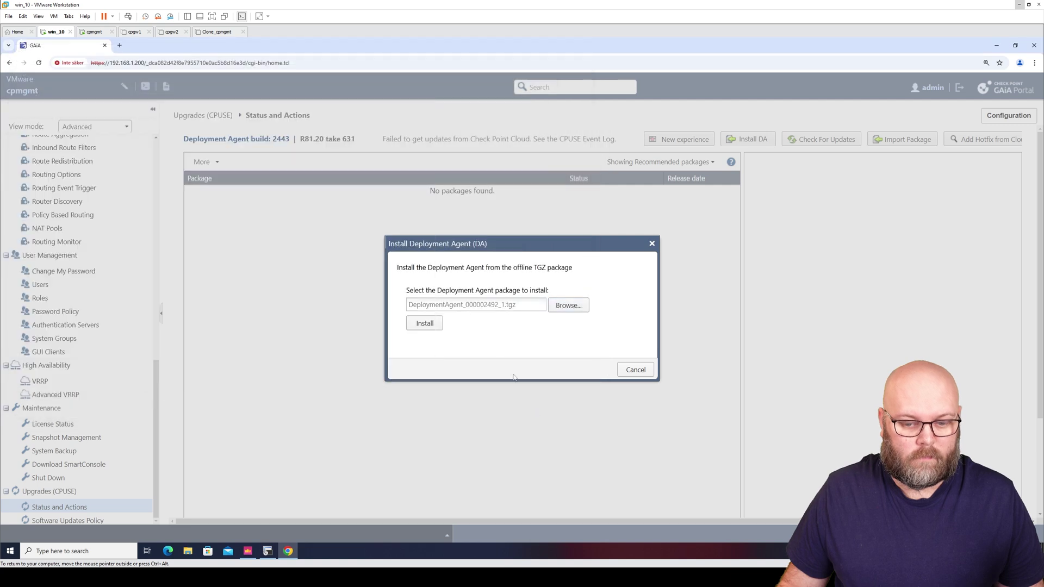
left_click(431, 325)
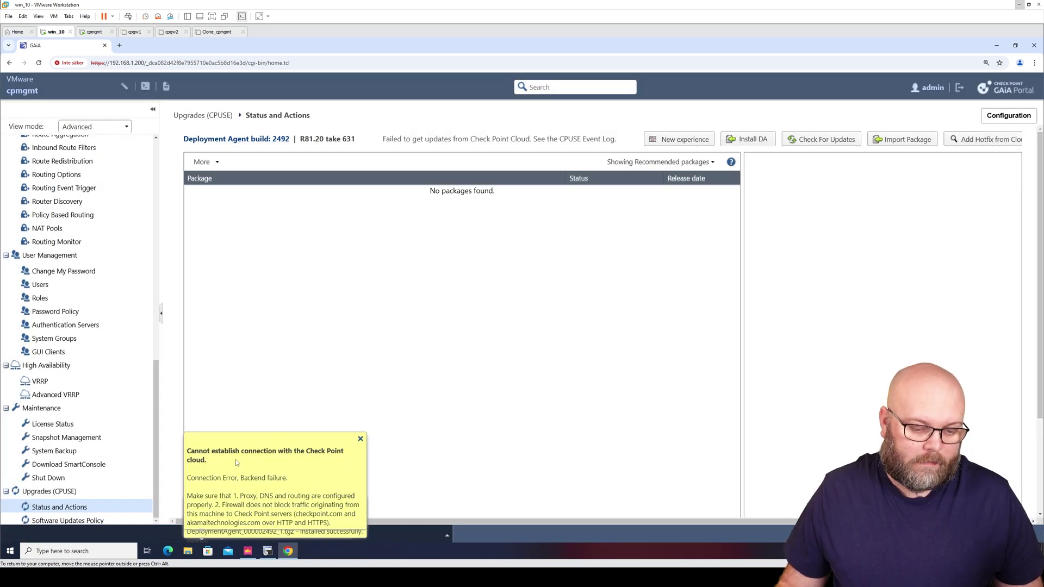
left_click(360, 438)
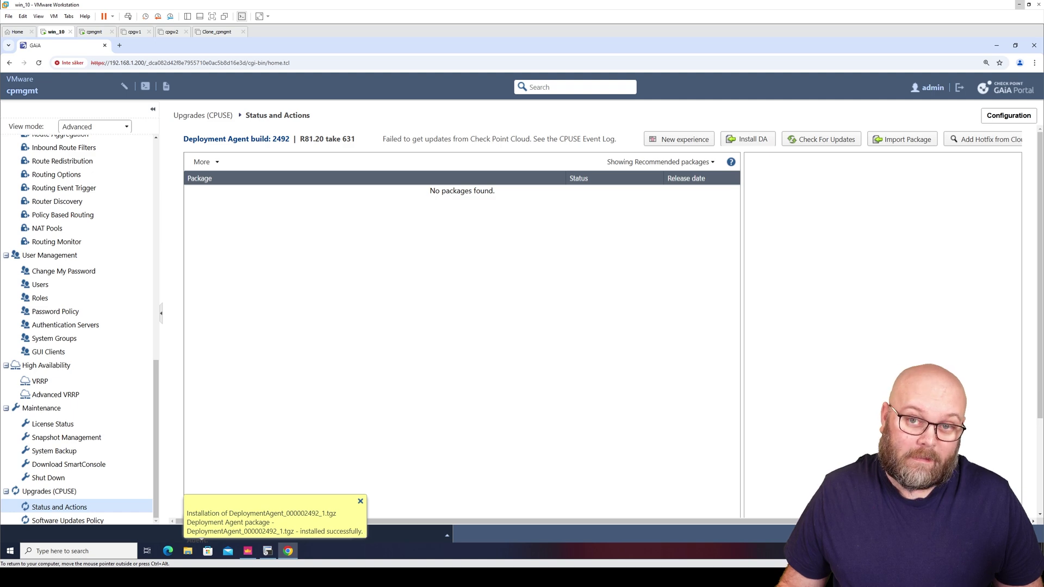
left_click(361, 501)
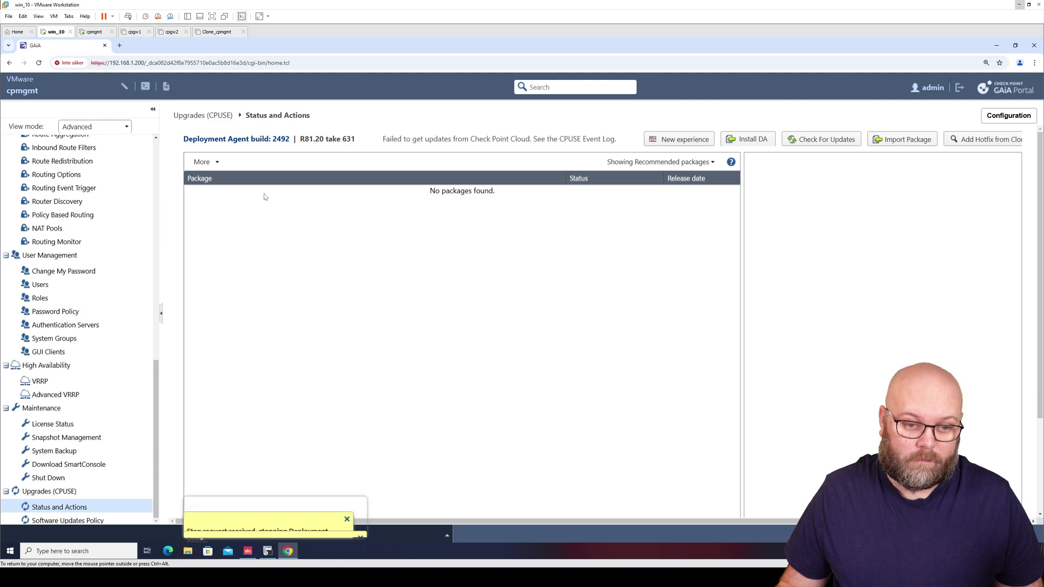
Set the package filter to All and review the Hotfixes group, including installed T76
double_click(281, 139)
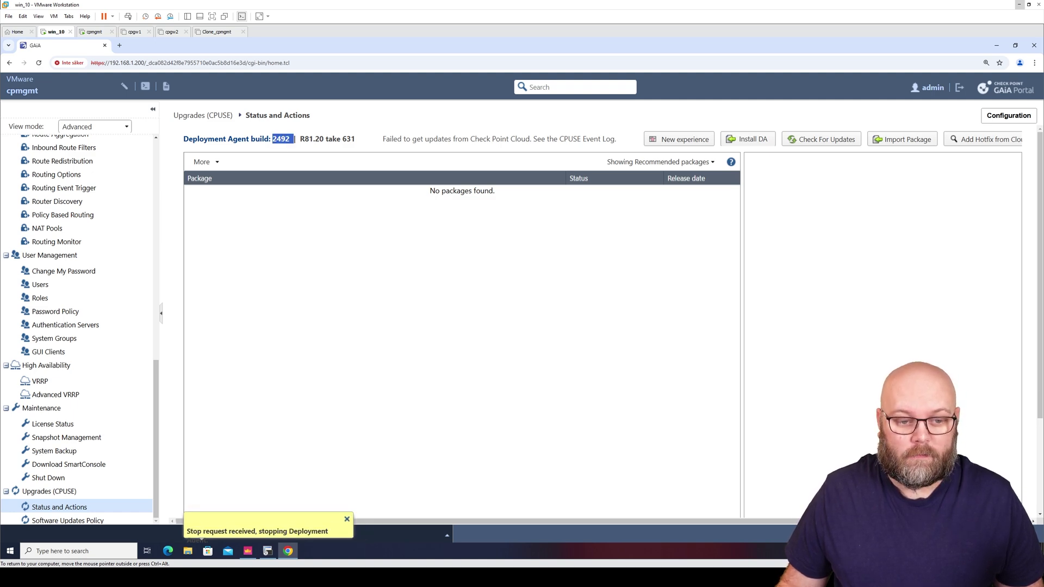
left_click(630, 163)
left_click(628, 212)
left_click(637, 227)
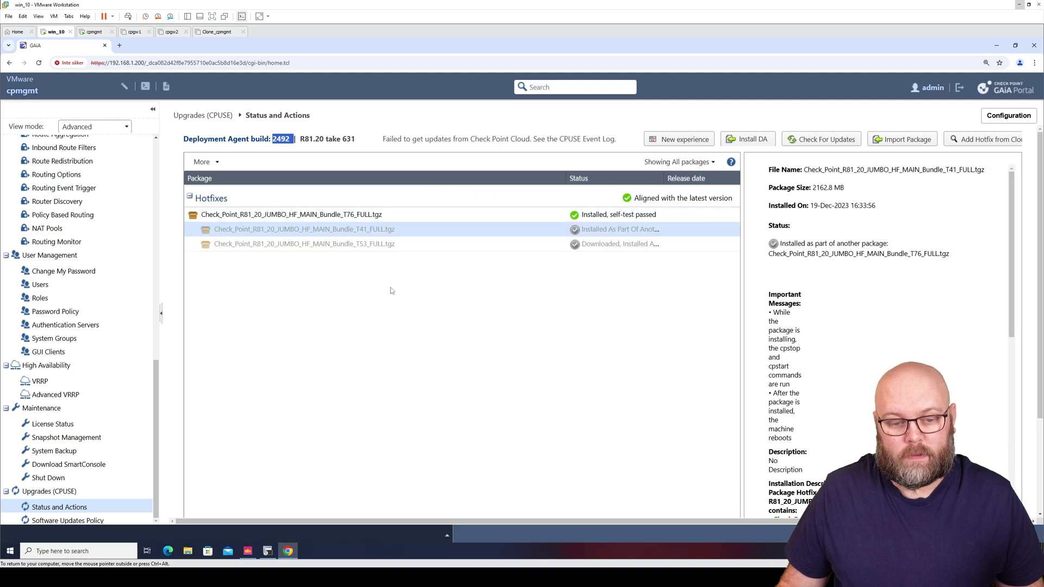
left_click(357, 217)
scroll(334, 218, "down", 1)
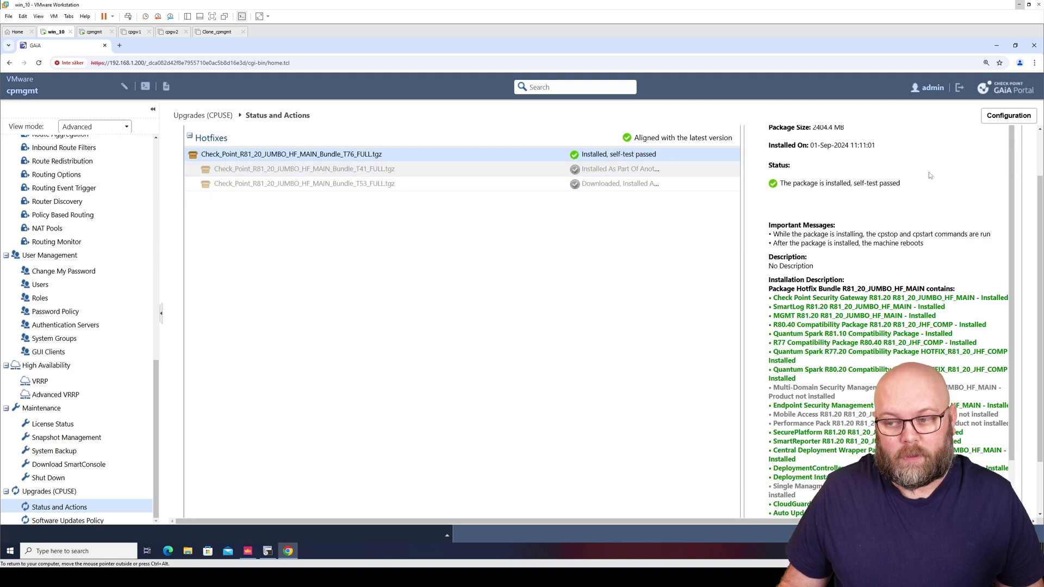
scroll(598, 190, "up", 1)
left_click(678, 162)
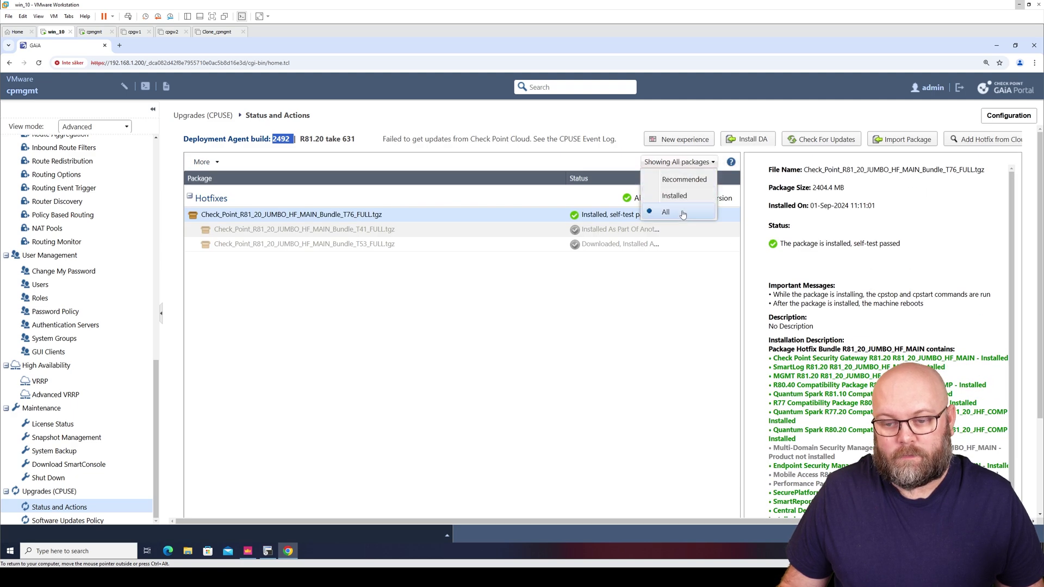
left_click(674, 218)
left_click(460, 198)
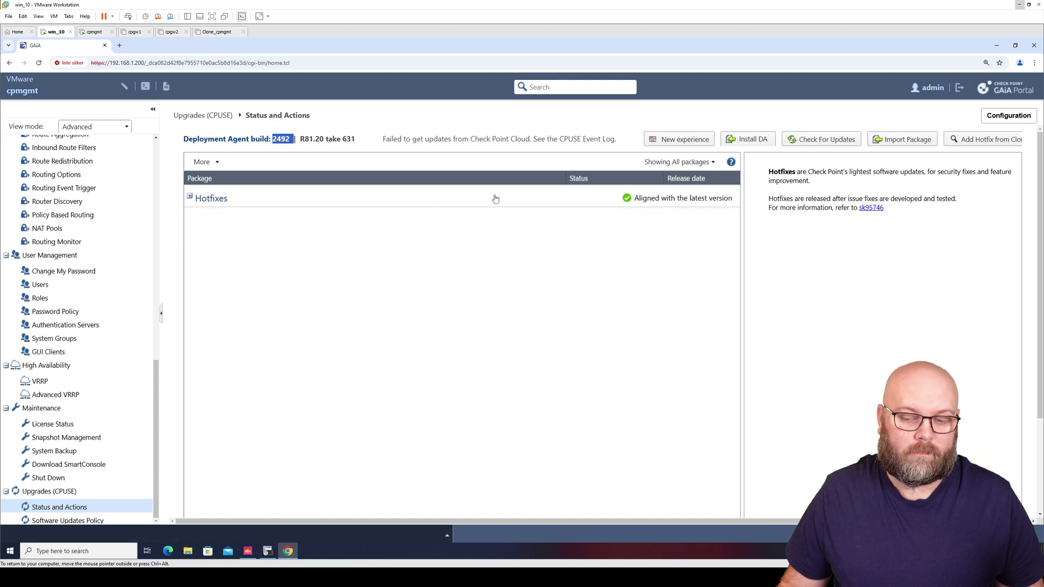
left_click(197, 197)
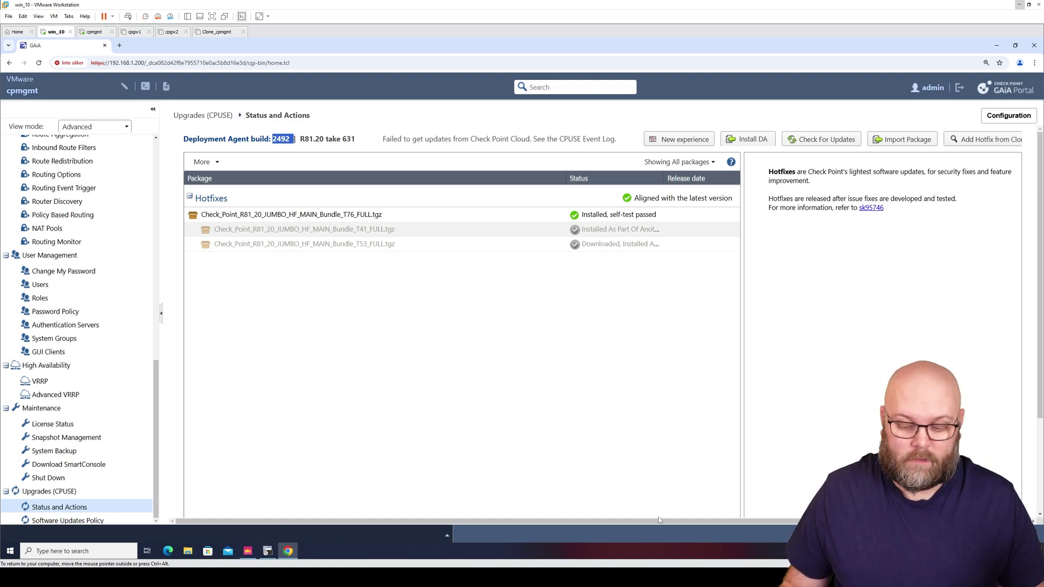
Go to the Downloads and Installation section of the sk181127 R82 article
mouse_move(553, 576)
left_click(534, 510)
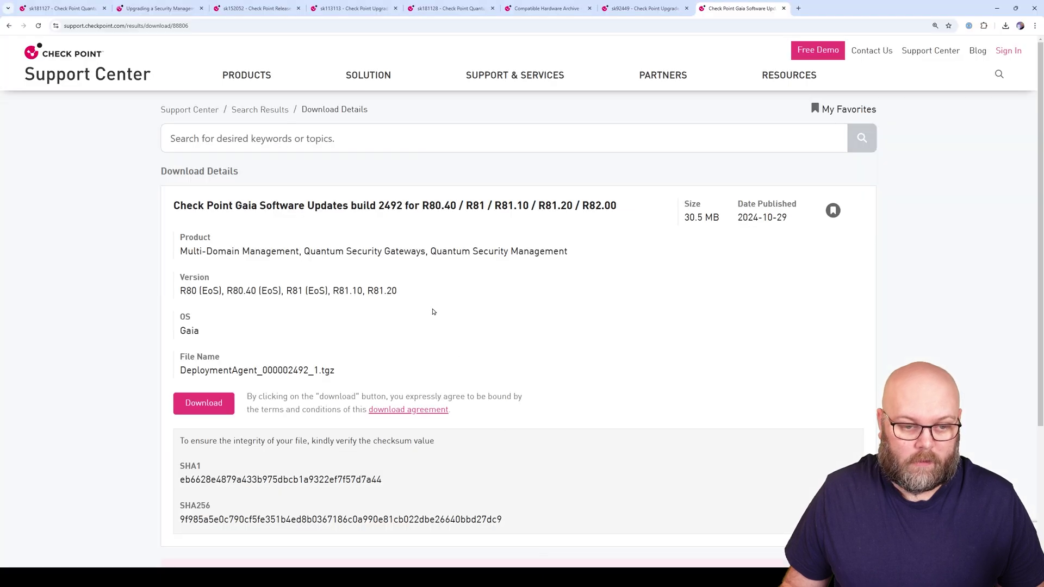
left_click(632, 9)
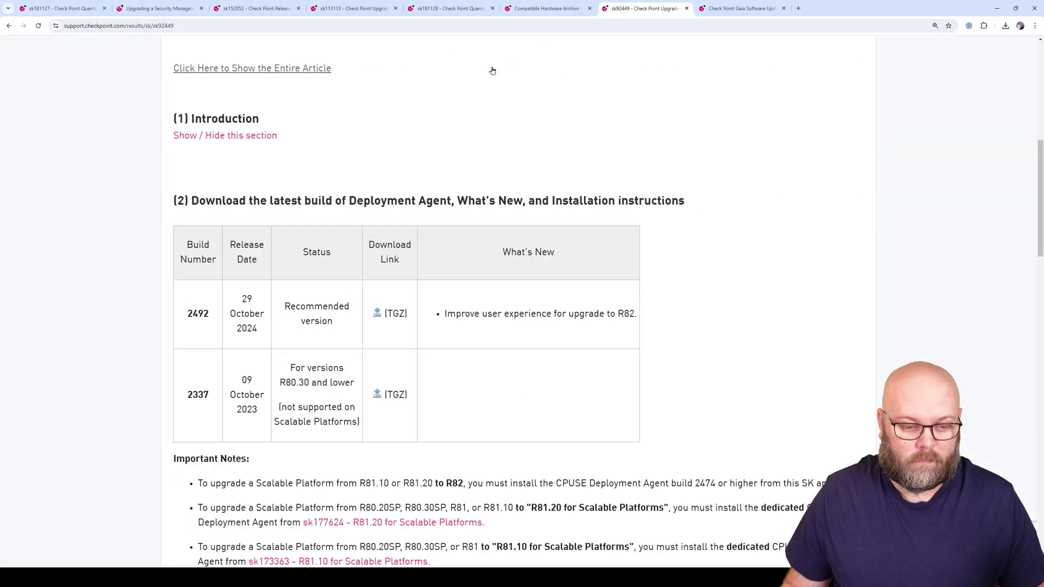
left_click(63, 9)
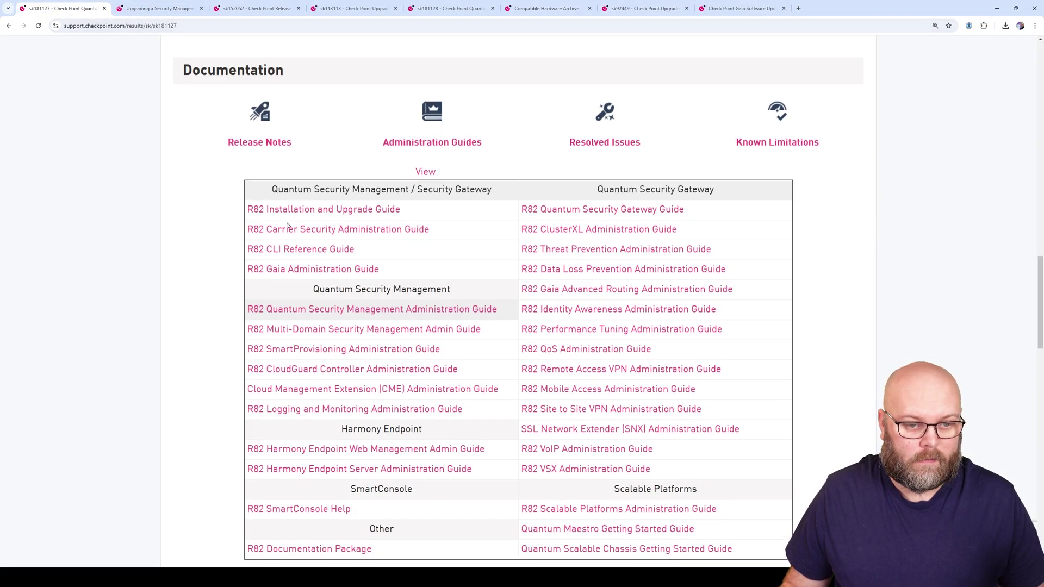
scroll(516, 293, "up", 10)
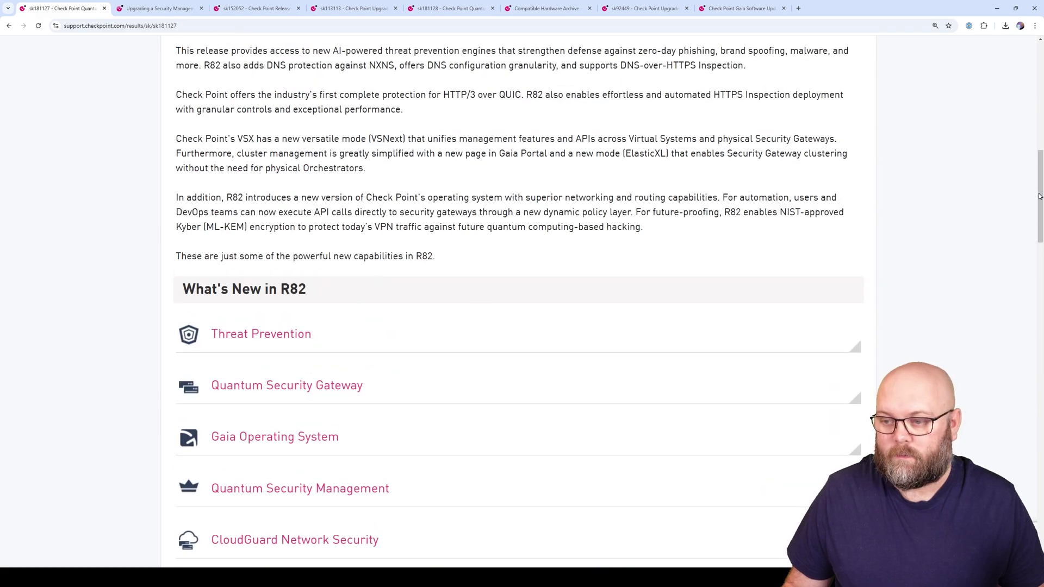
left_click_drag(1040, 198, 1040, 90)
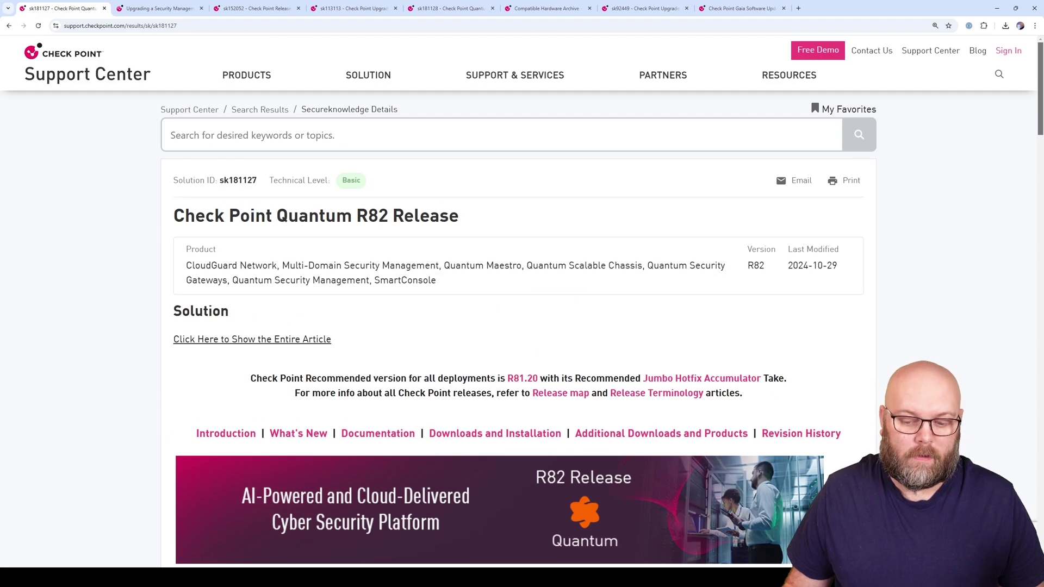
left_click(474, 433)
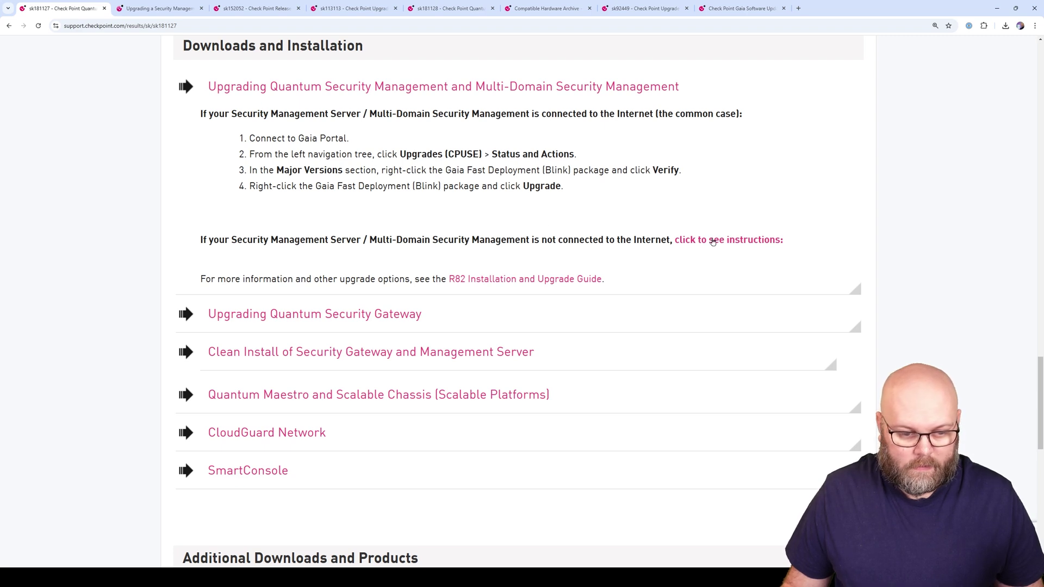
Expand the instructions for servers not connected to the Internet
scroll(712, 241, "up", 2)
scroll(712, 239, "down", 5)
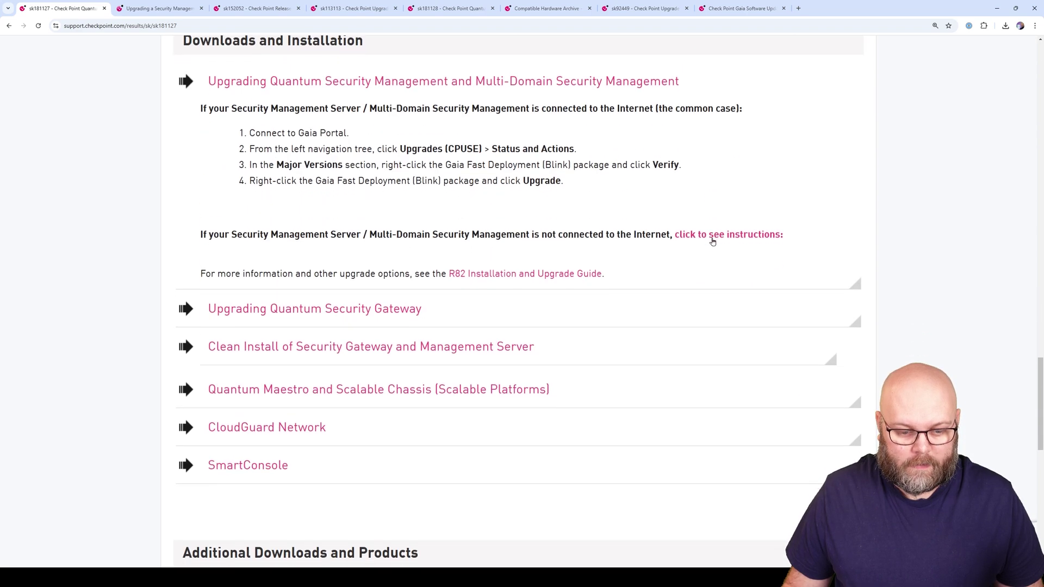
scroll(714, 241, "up", 3)
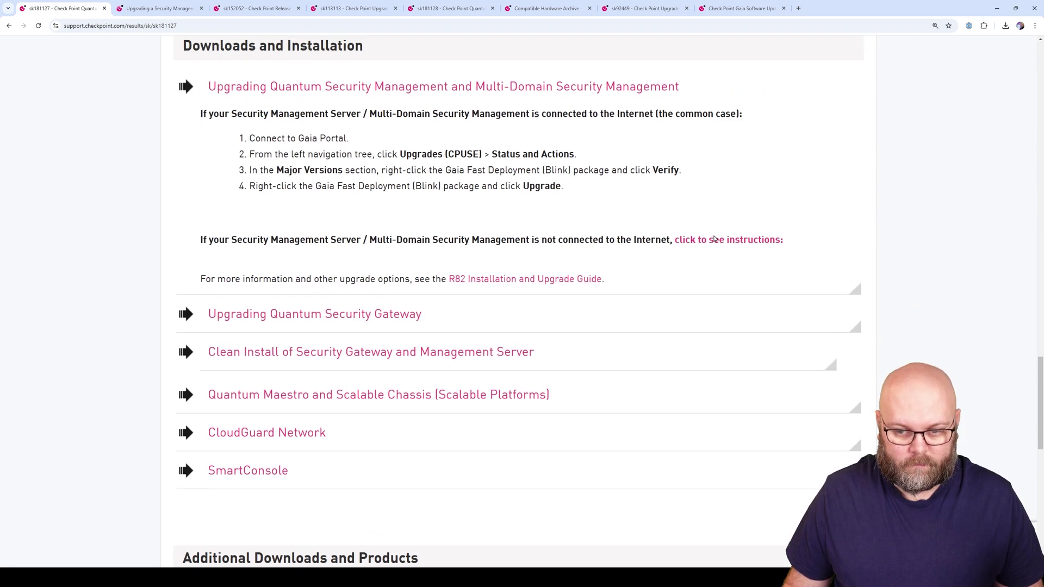
right_click(713, 241)
left_click(687, 242)
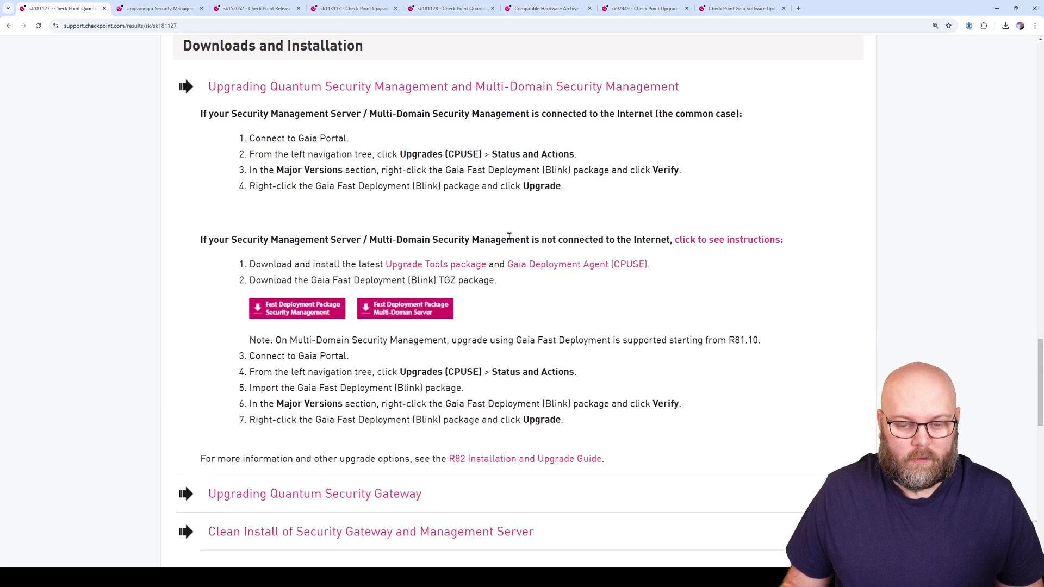
left_click_drag(509, 236, 669, 242)
left_click(673, 266)
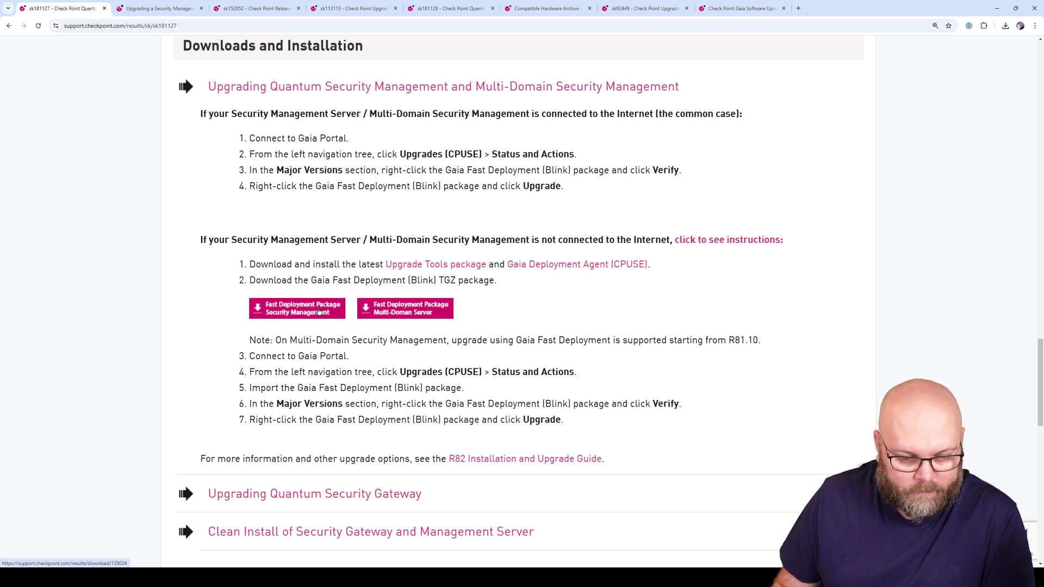
Download the R82 Security Management Fast Deployment image and check its progress
left_click(320, 311)
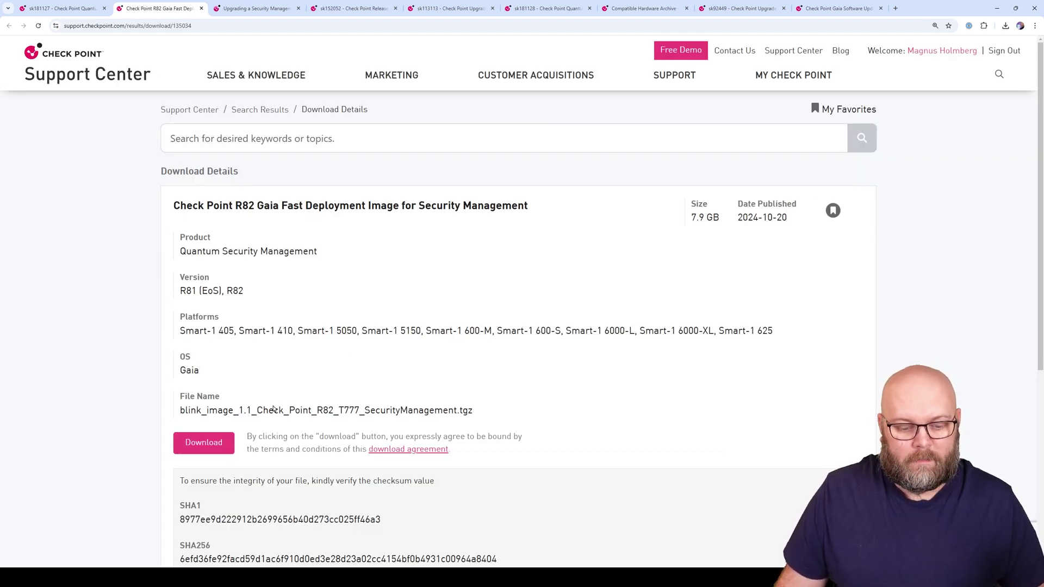
left_click(220, 444)
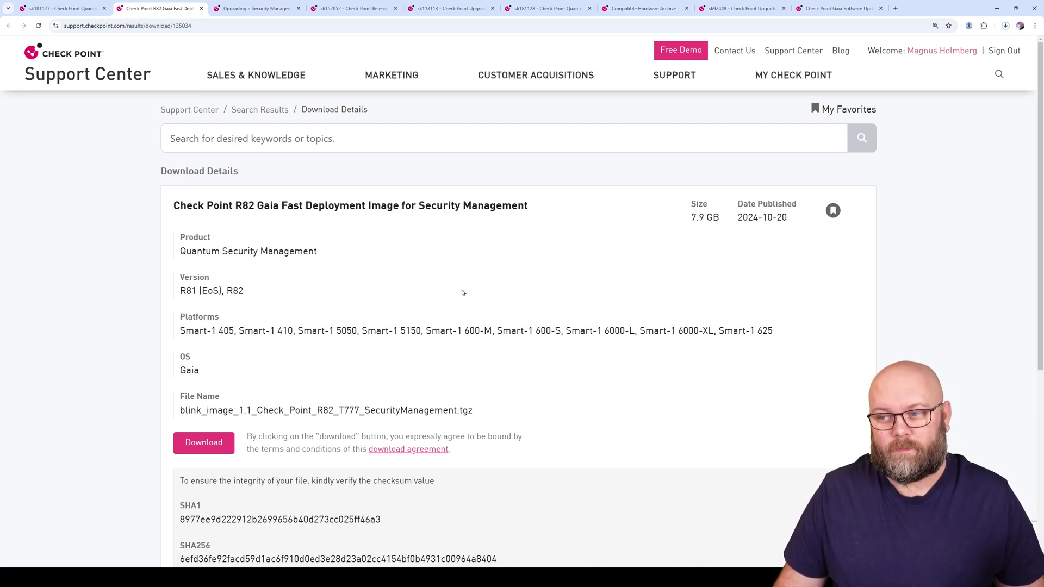
left_click(1005, 26)
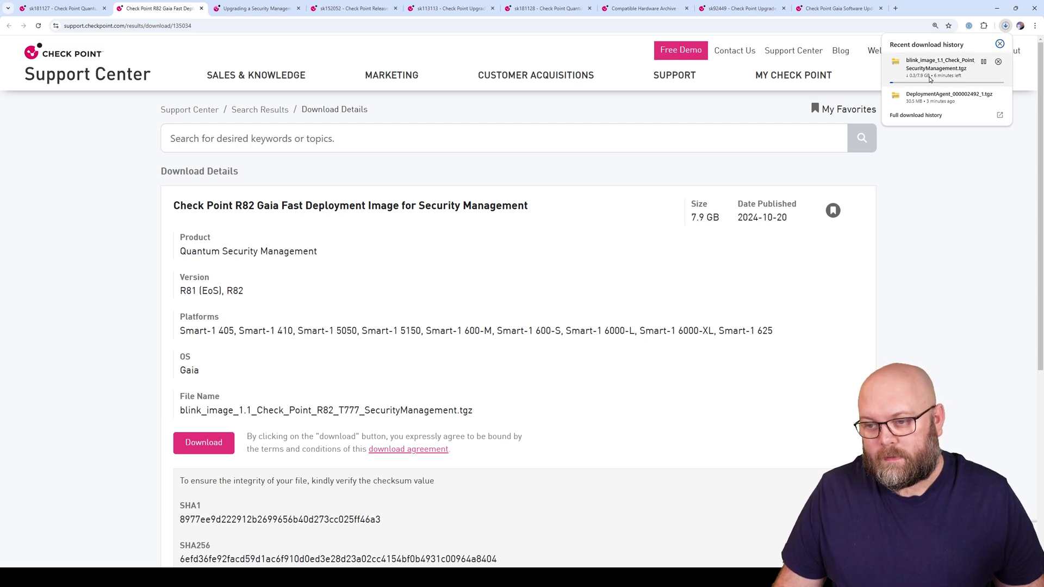
left_click(894, 315)
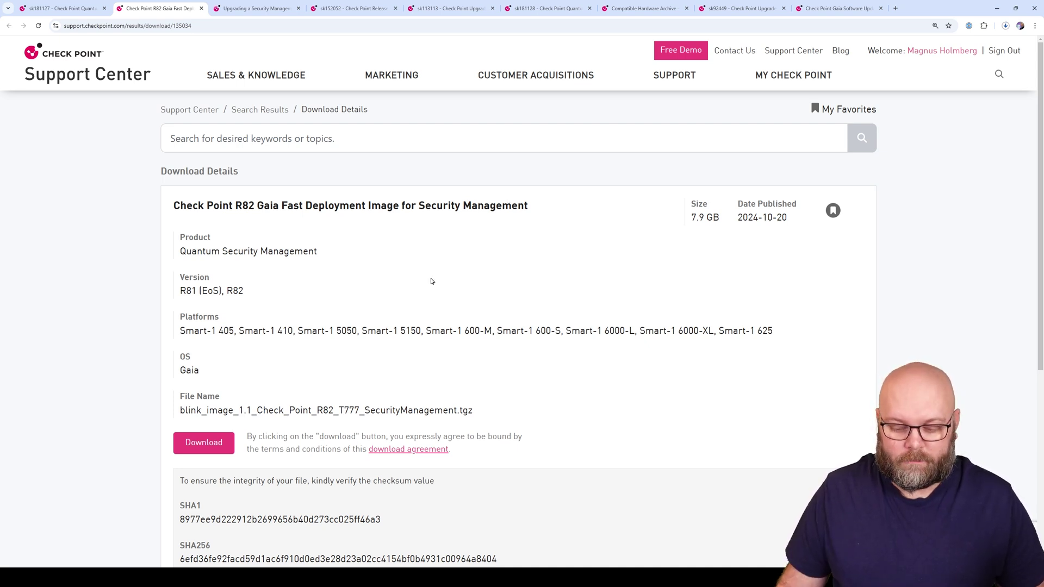
Log in to the cpmgmt session in SecureCRT with its password
mouse_move(600, 566)
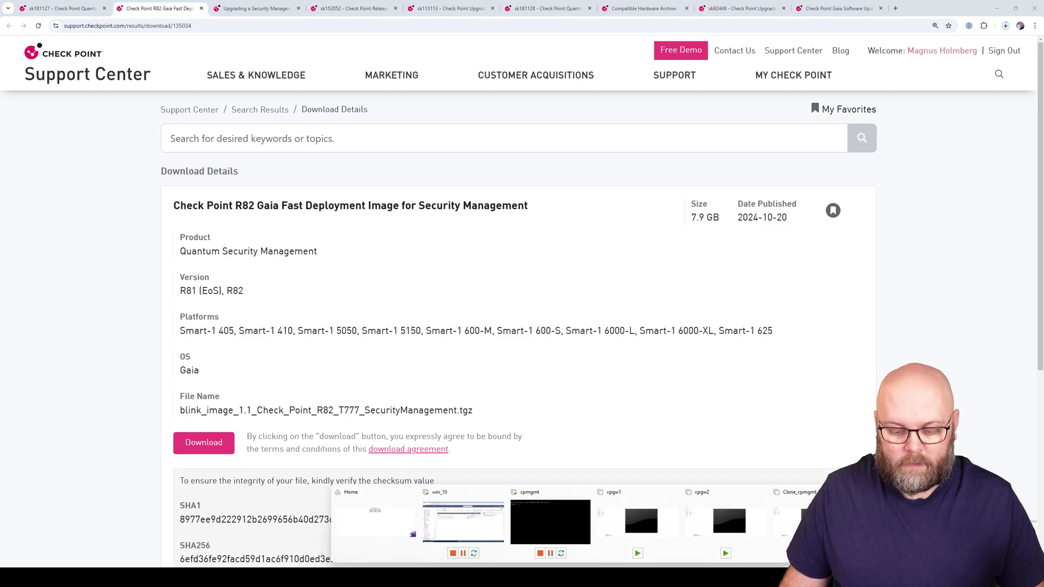
left_click(491, 529)
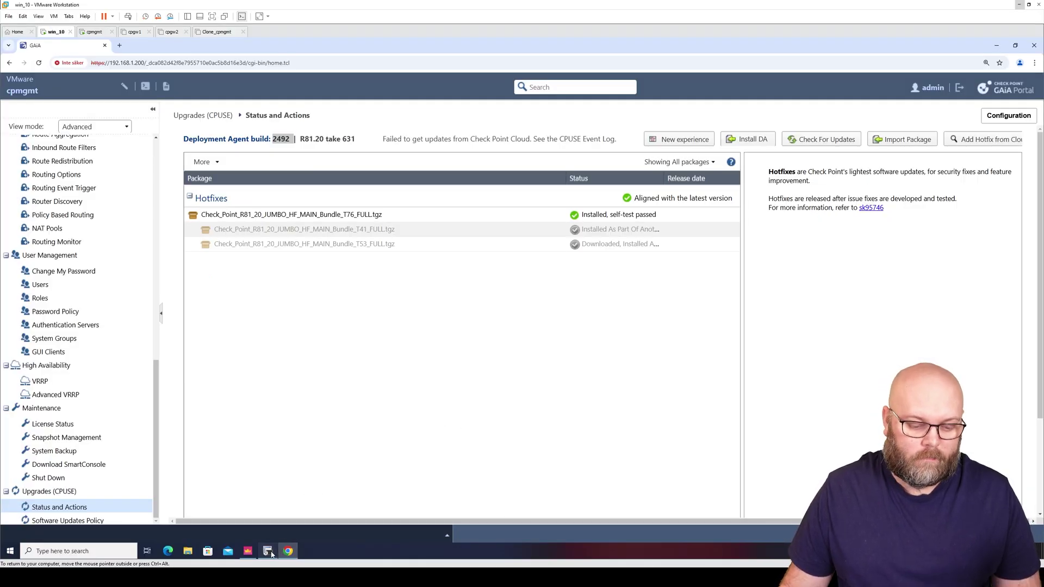
left_click(267, 551)
double_click(35, 165)
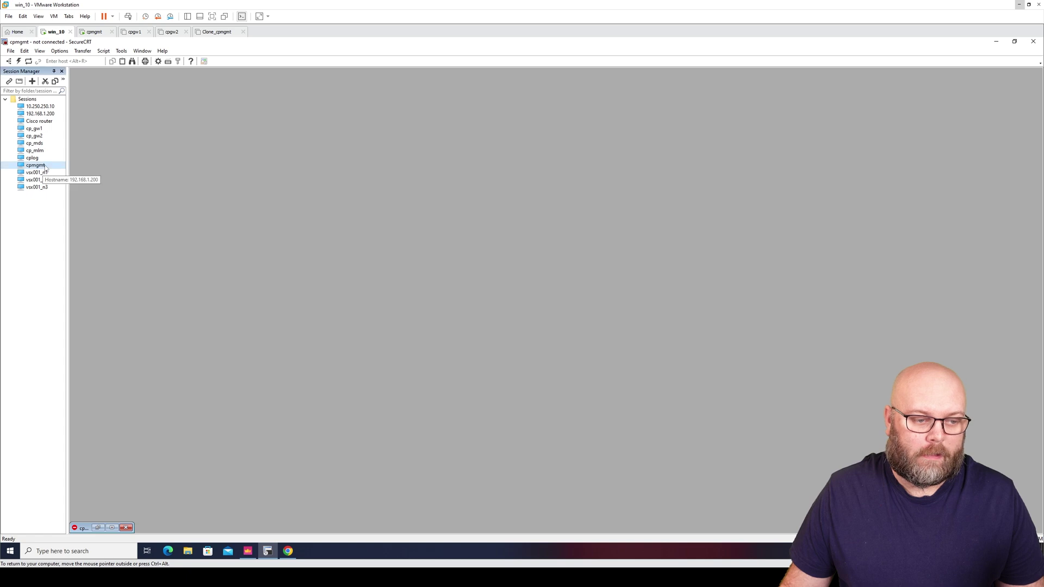
type("•••")
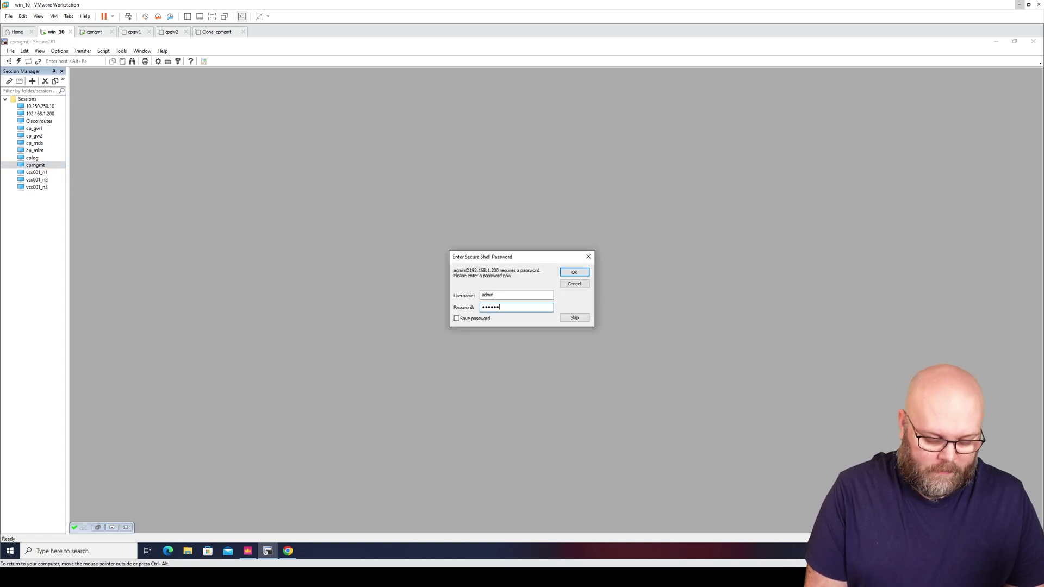
key("Return")
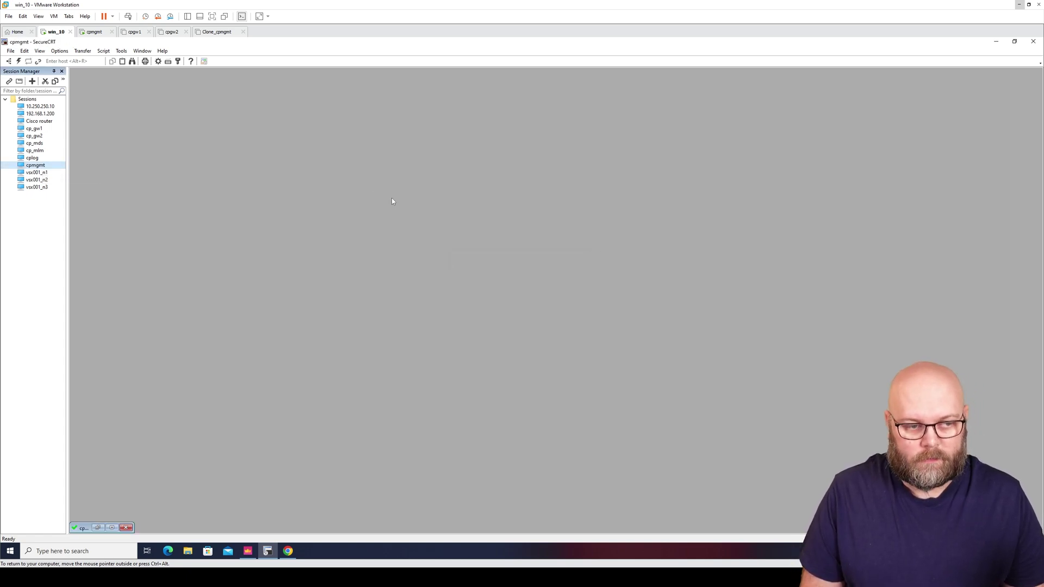
Clear the screen and run df -h, noting 56G available on root
type("cle")
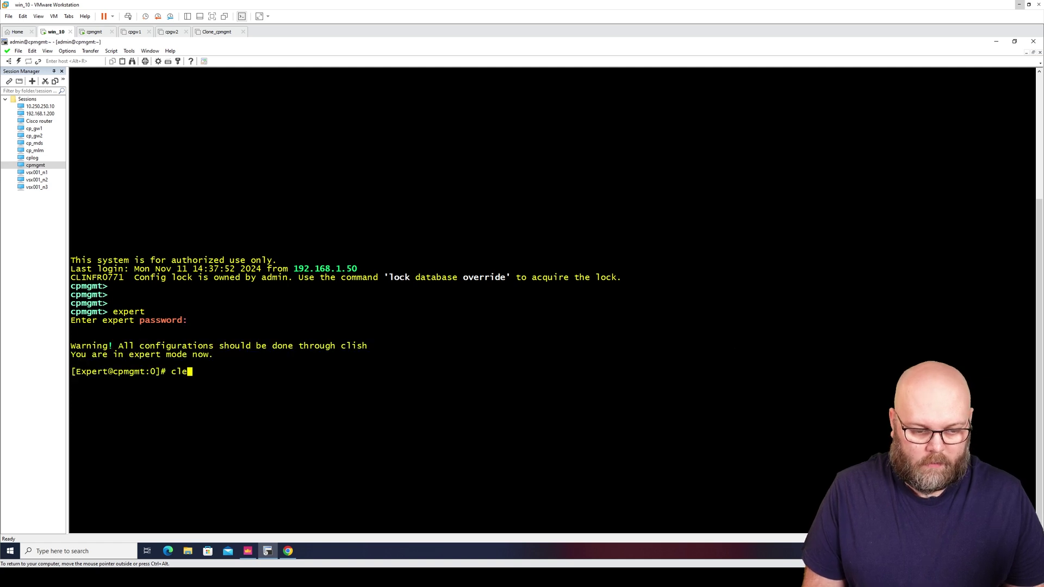
type("ar")
key("Return")
key("Return")
key("Return")
key("Return")
key("Return")
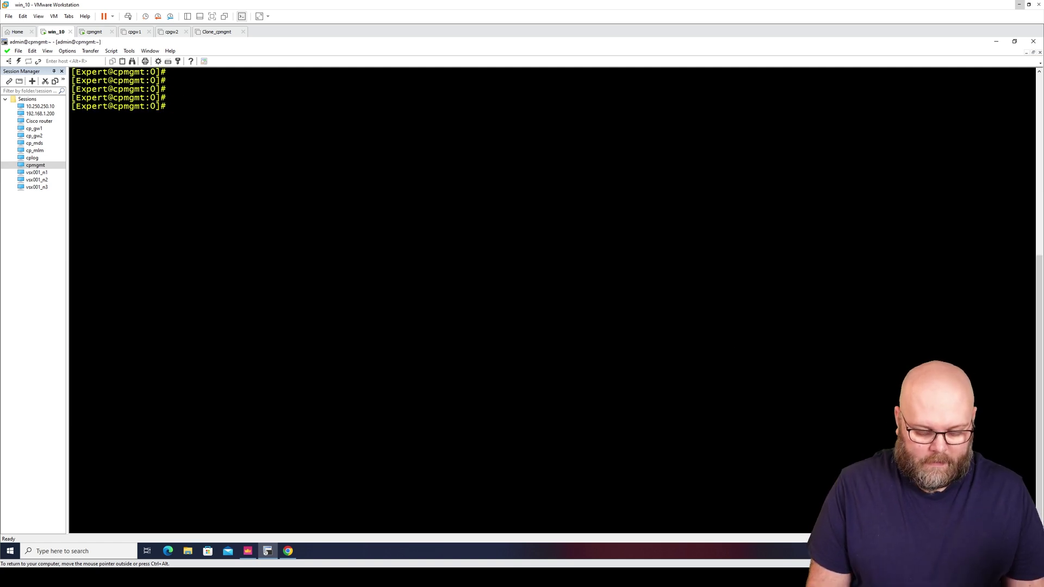
type("df -h")
key("Return")
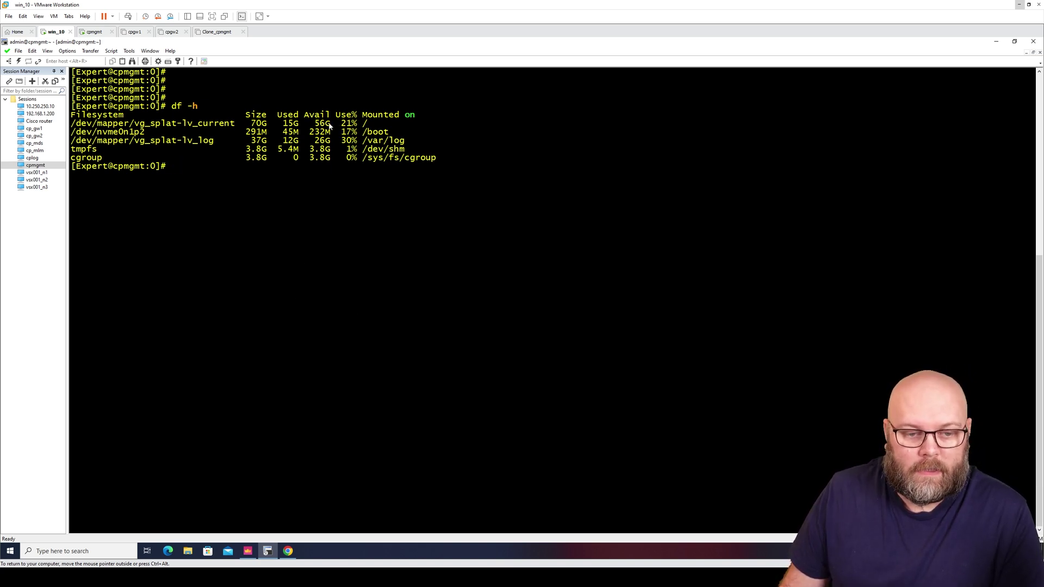
left_click_drag(329, 125, 309, 125)
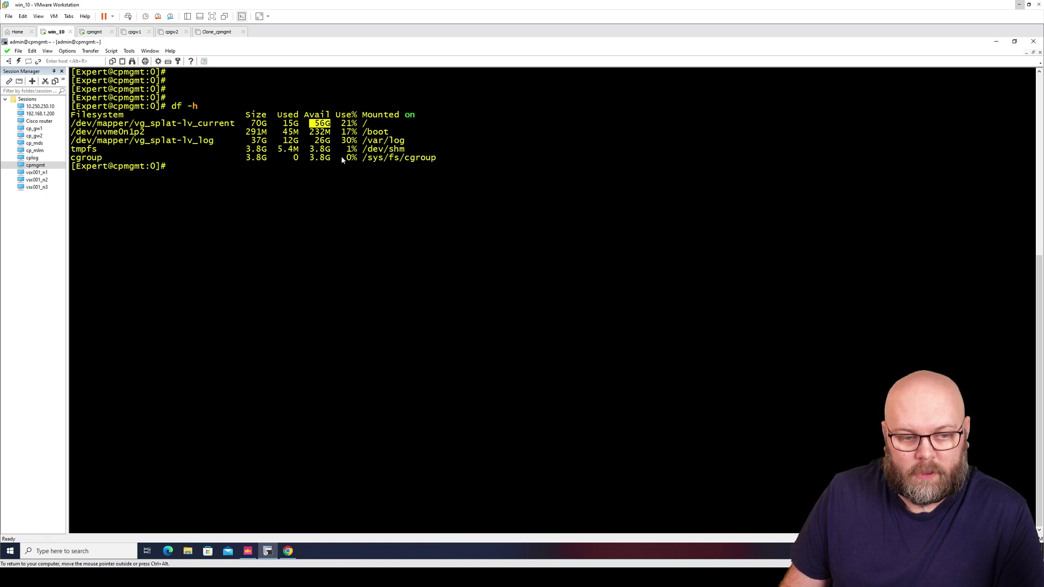
left_click(317, 178)
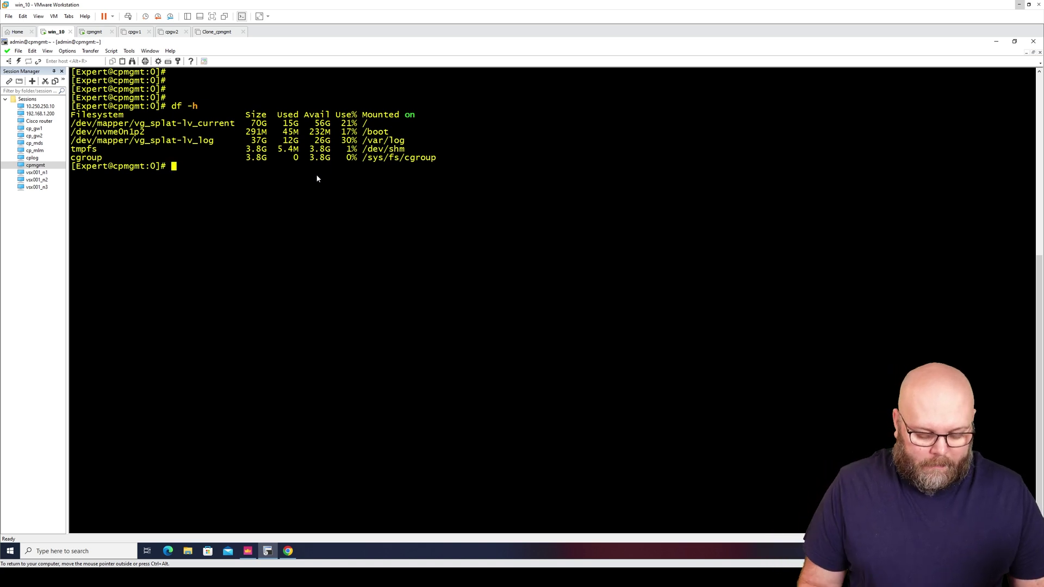
Run lvm_manager and choose option 1 to view the LVM storage overview
type("lvm_")
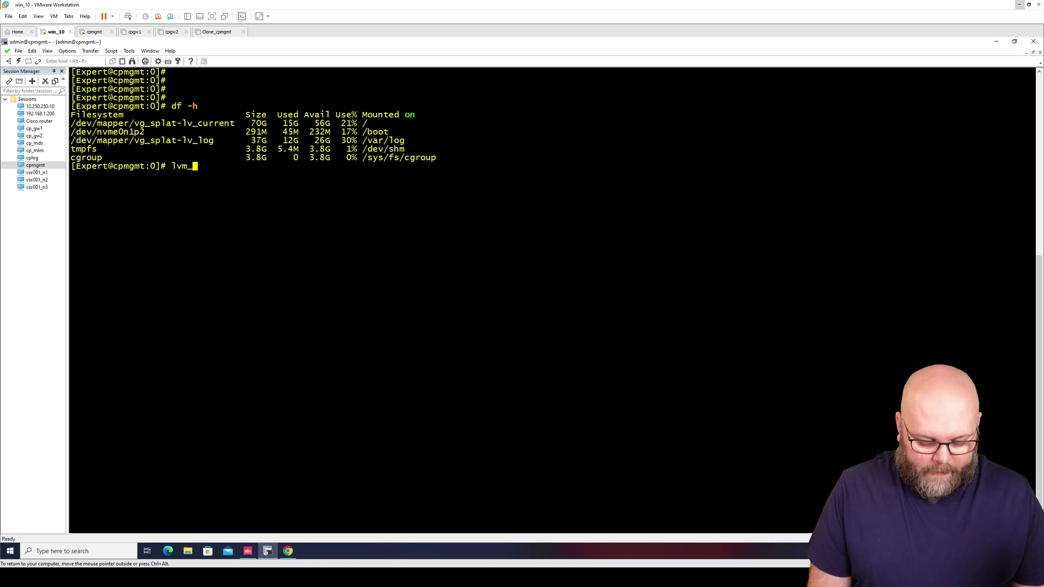
type("manager")
key("Return")
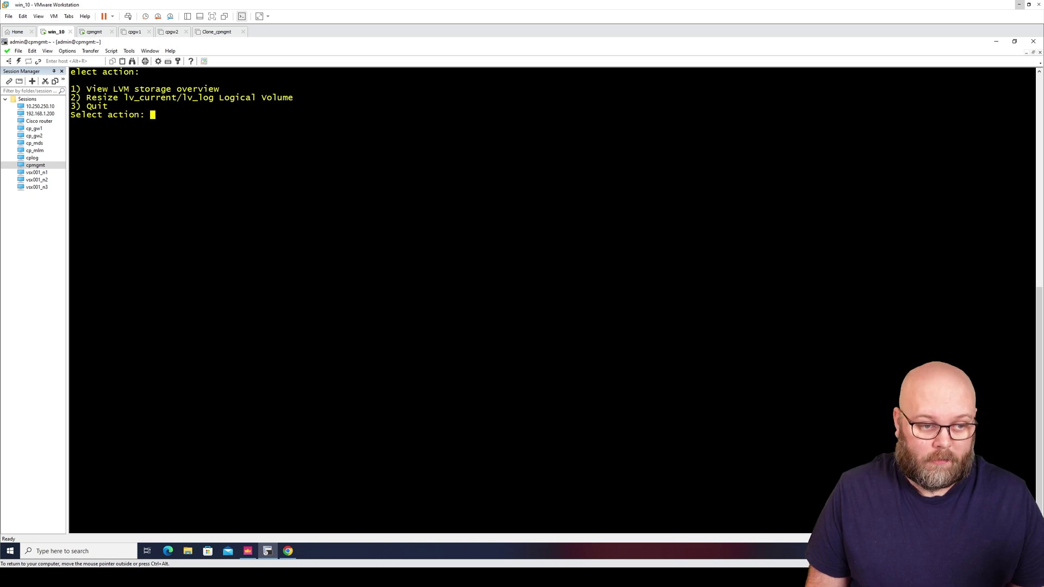
type("1")
key("Return")
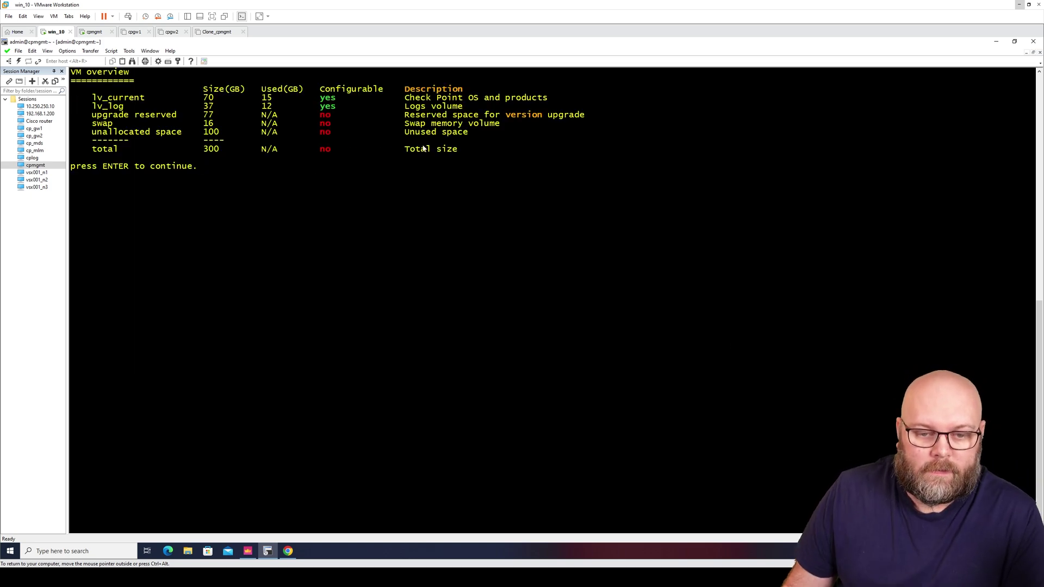
Point out the 100 GB unallocated space and the 77 GB upgrade-reserved row
left_click_drag(466, 132, 585, 116)
left_click(93, 117)
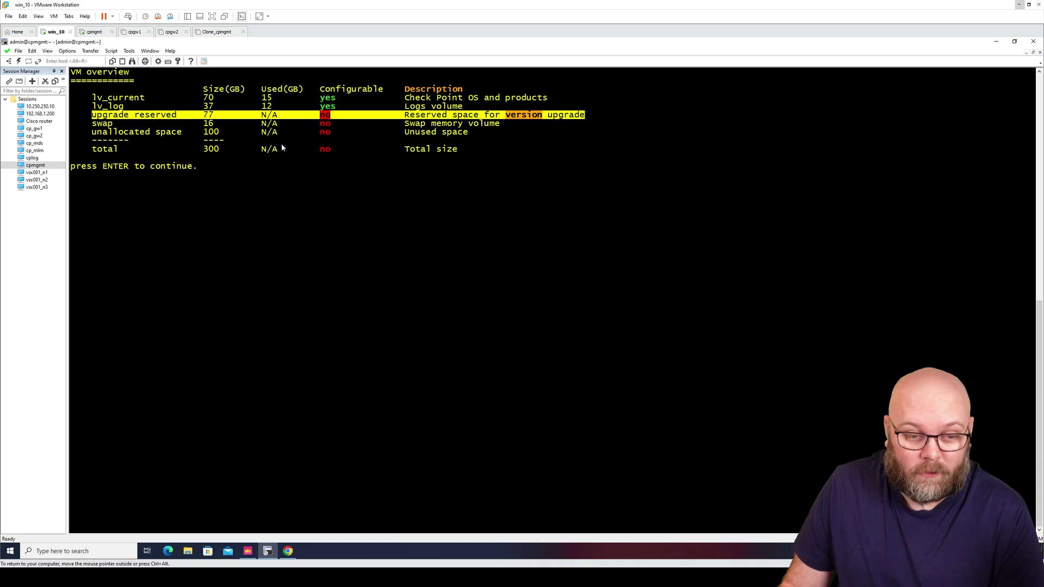
left_click(280, 177)
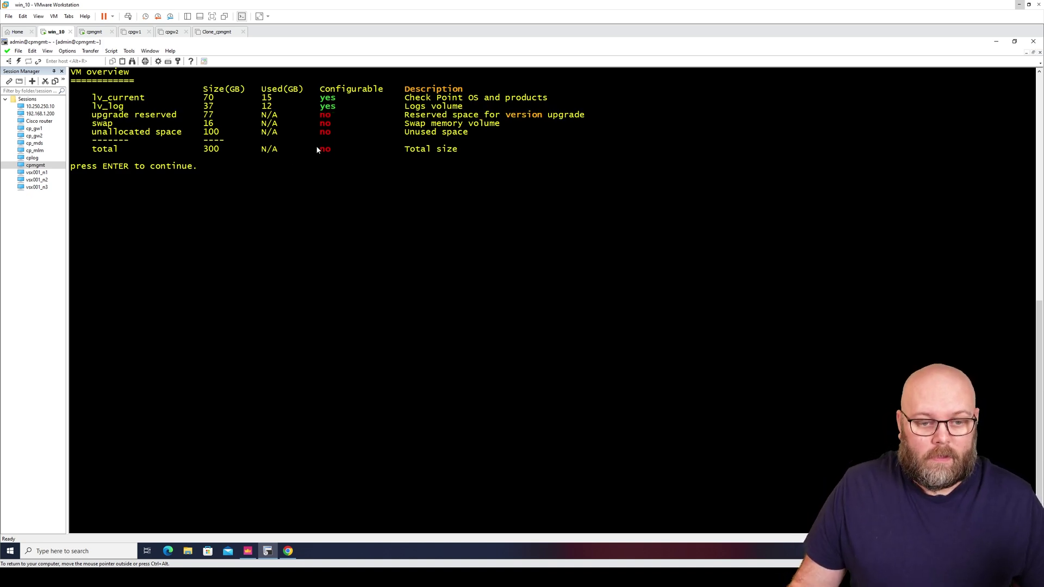
double_click(327, 115)
left_click_drag(332, 116, 334, 117)
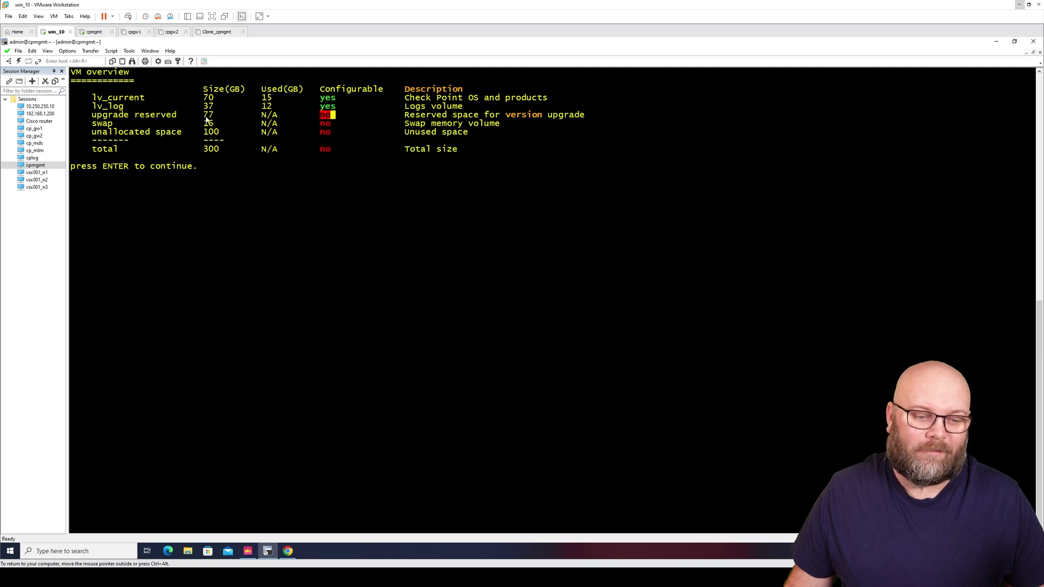
left_click_drag(98, 117, 223, 117)
Leave the LVM overview and quit the manager with option 3
left_click(333, 197)
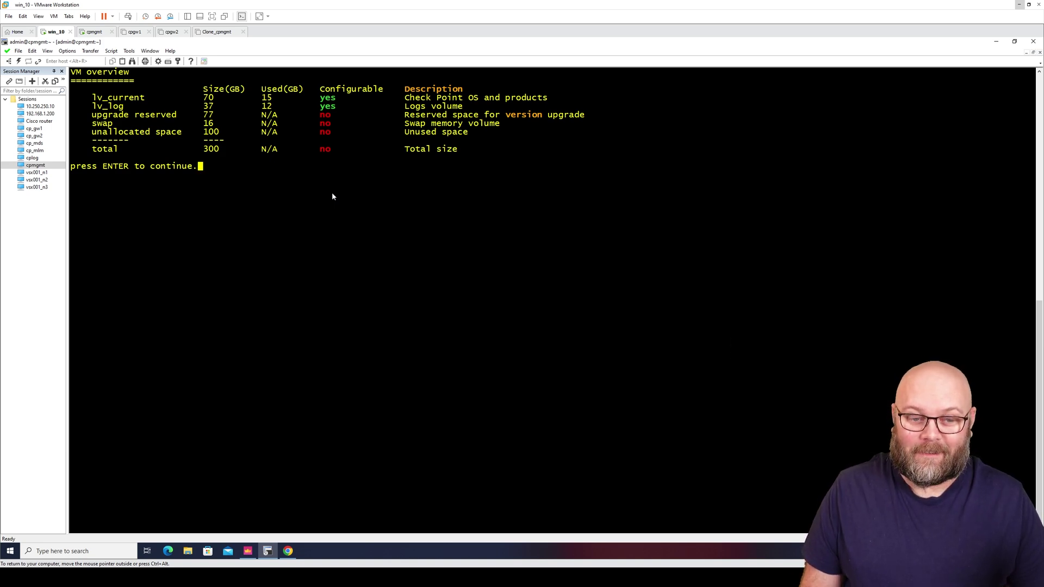
key("Return")
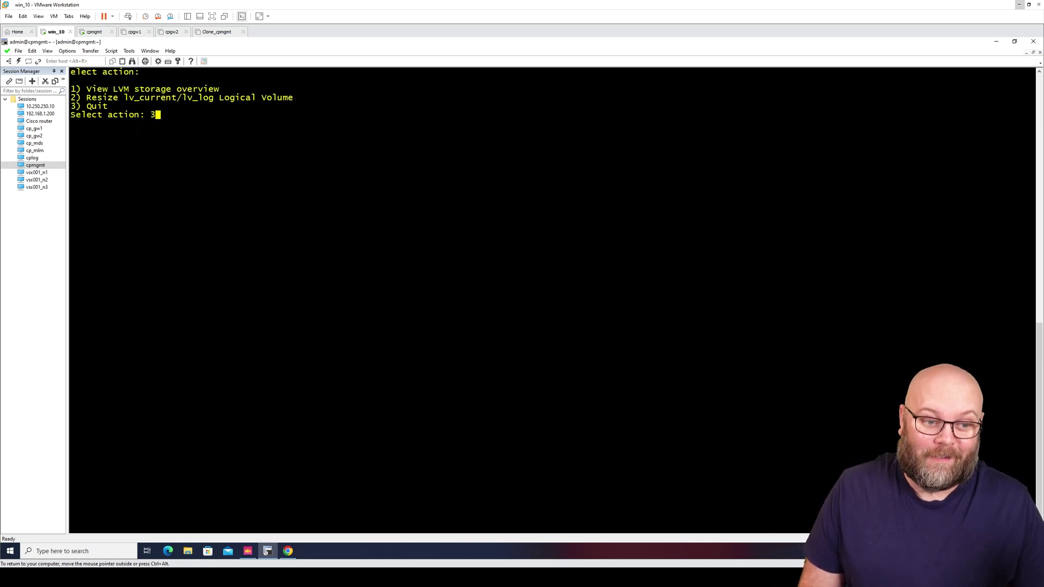
type("3")
key("Return")
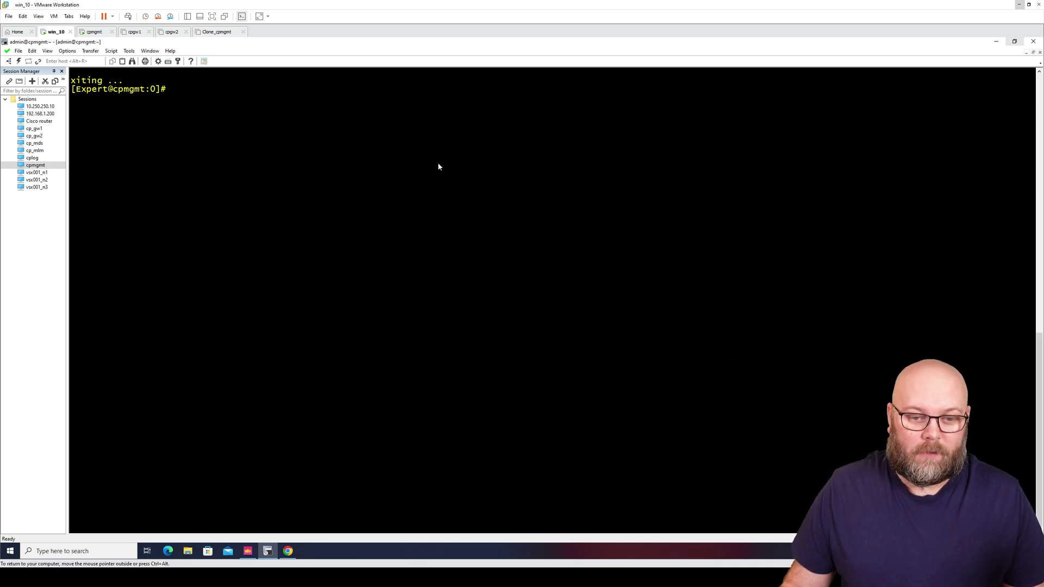
Rerun lvm_manager, view the storage overview with option 1, and quit with option 3
type("lvm_manager")
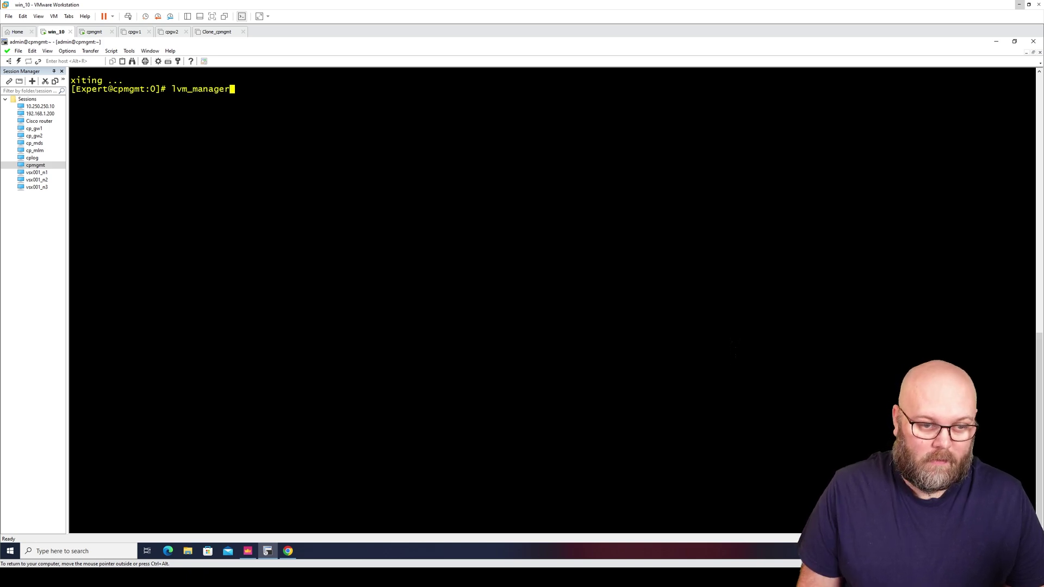
key("Return")
type("1")
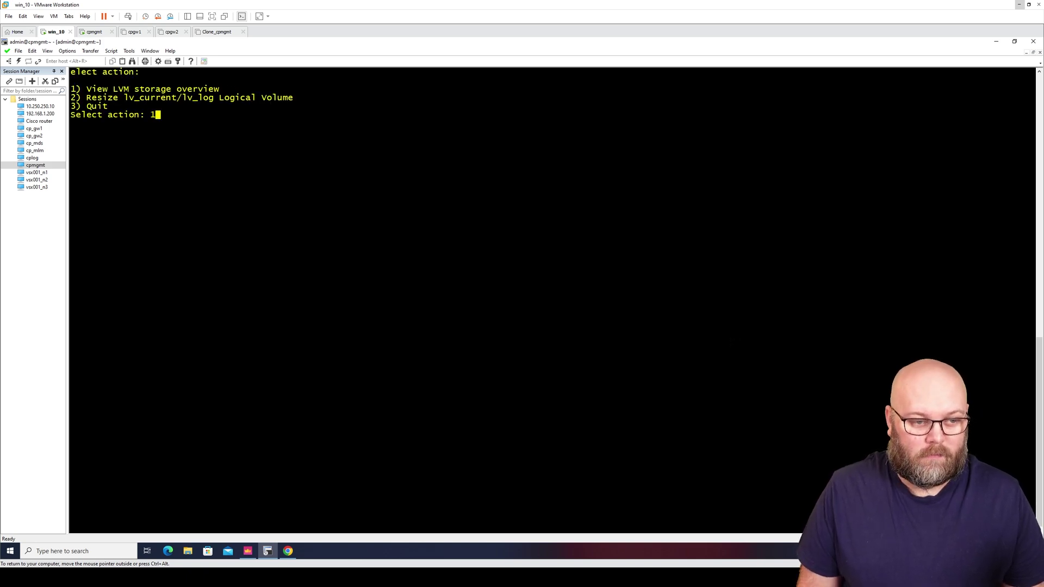
key("Return")
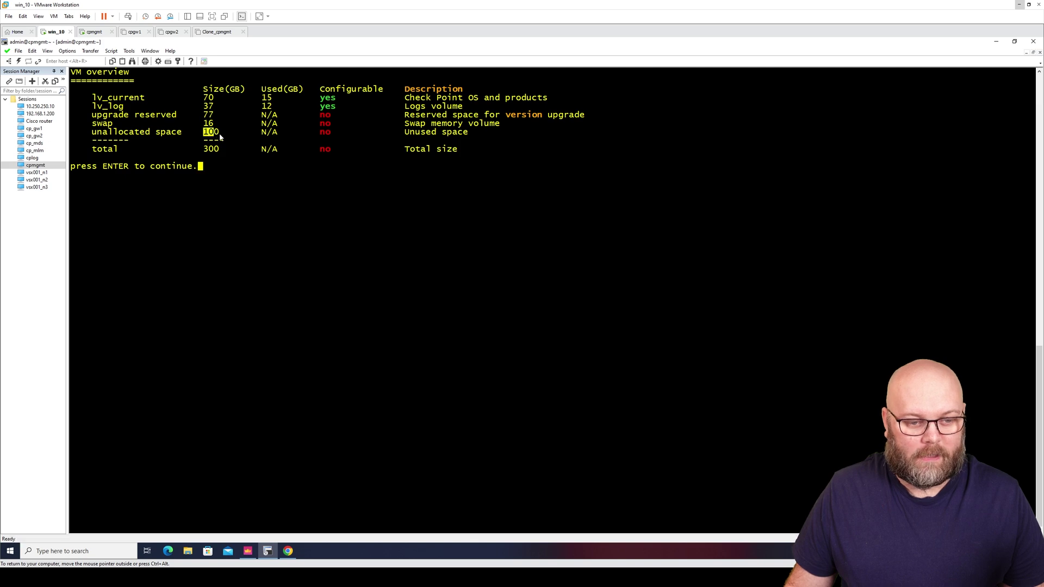
key("Return")
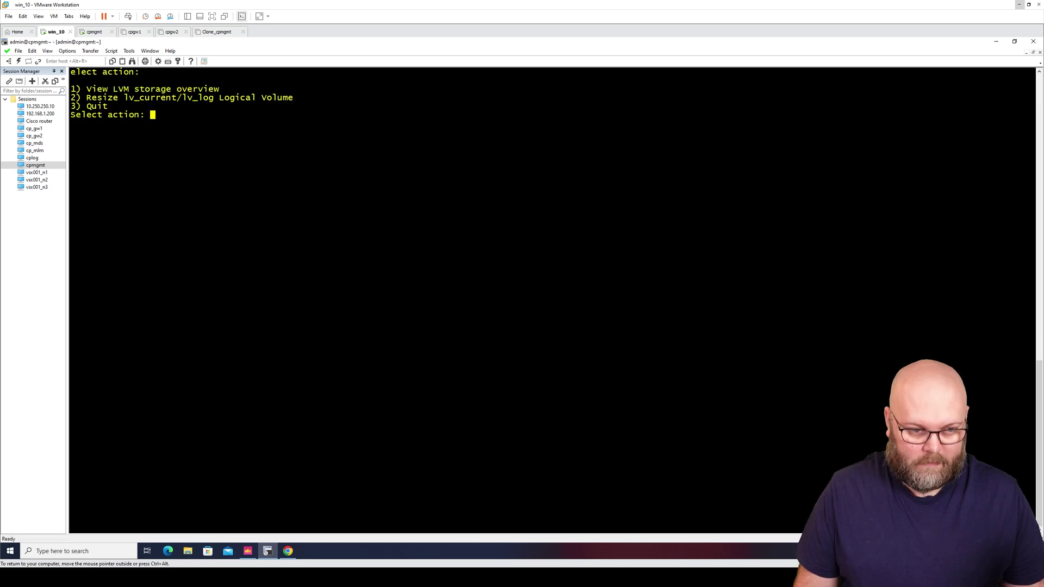
type("3")
key("Return")
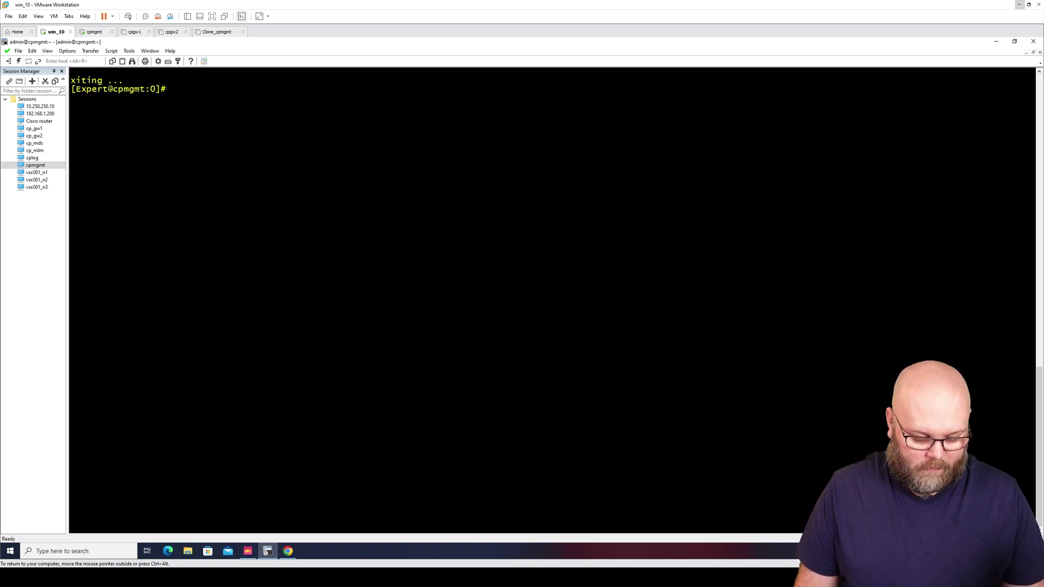
Run df -h to confirm 56G free on root, then return to the download page
type("df -h")
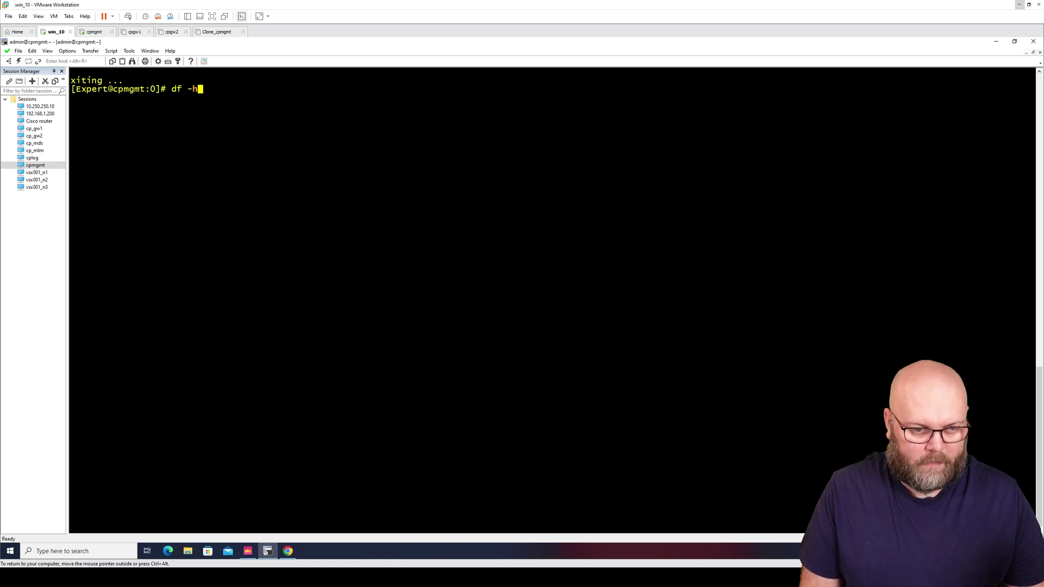
key("Return")
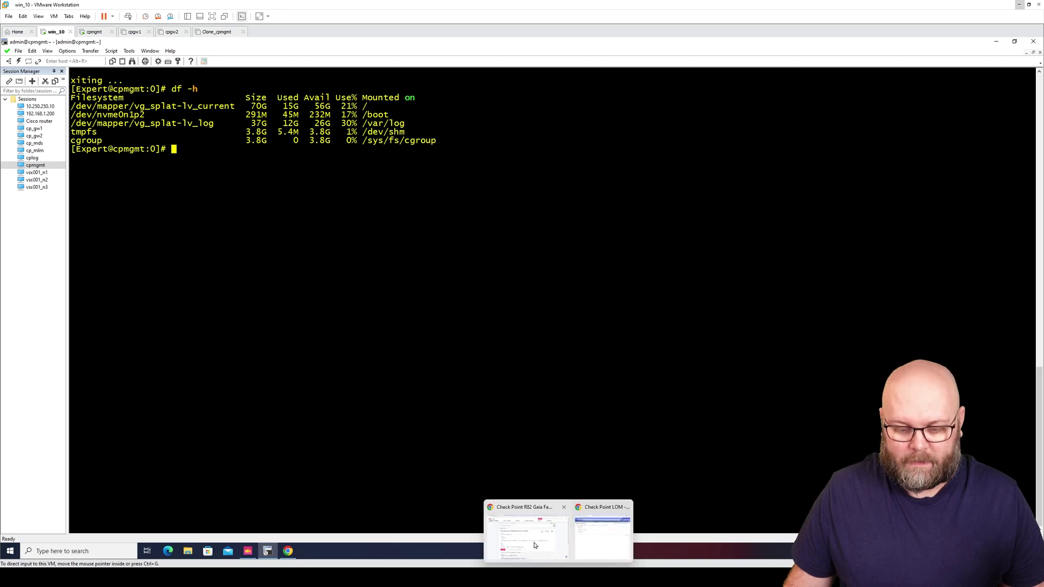
left_click(535, 545)
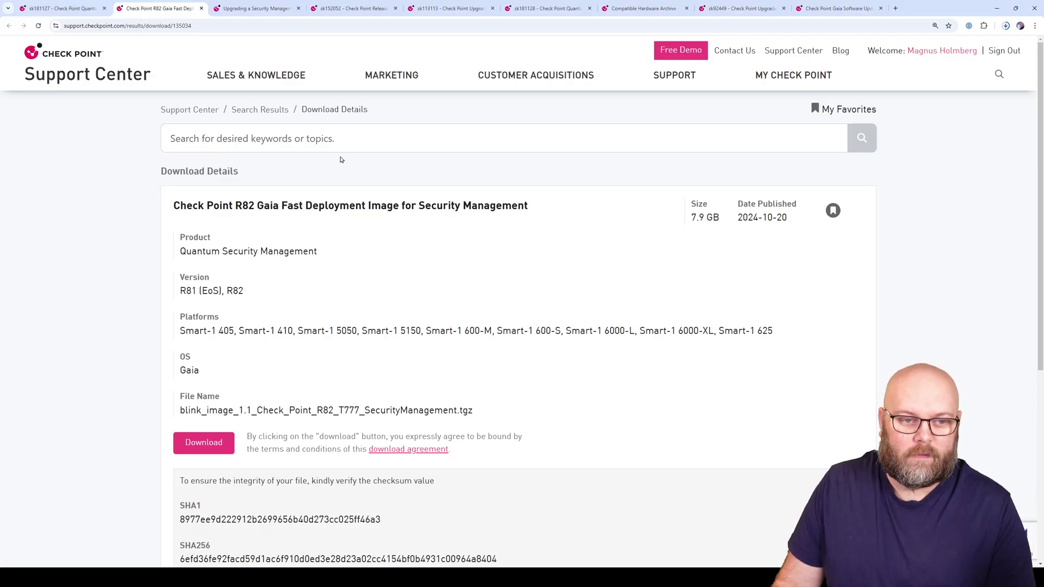
Move through the sk article tabs and clear the failed guide search
left_click(59, 8)
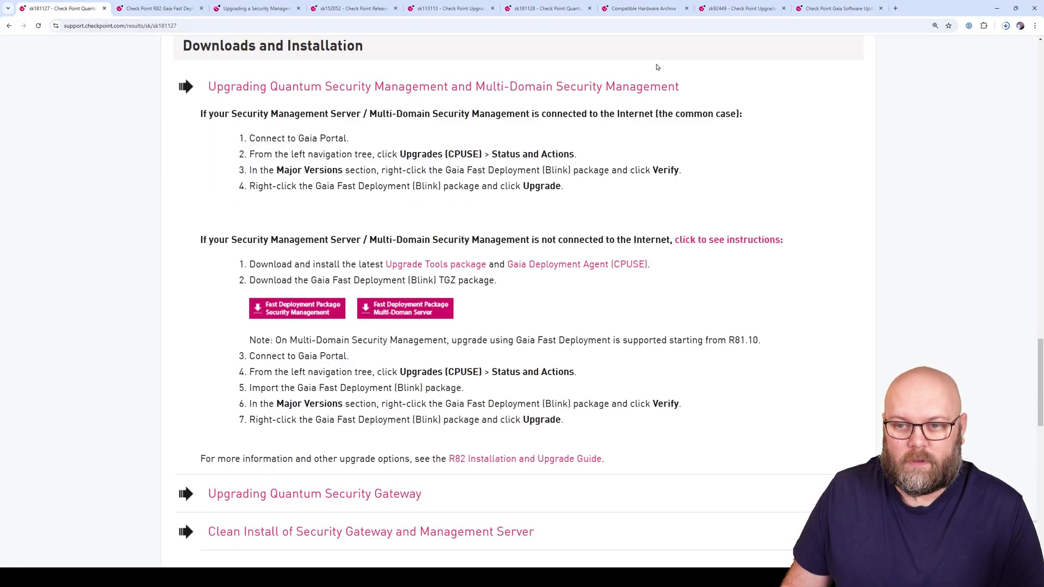
left_click(841, 10)
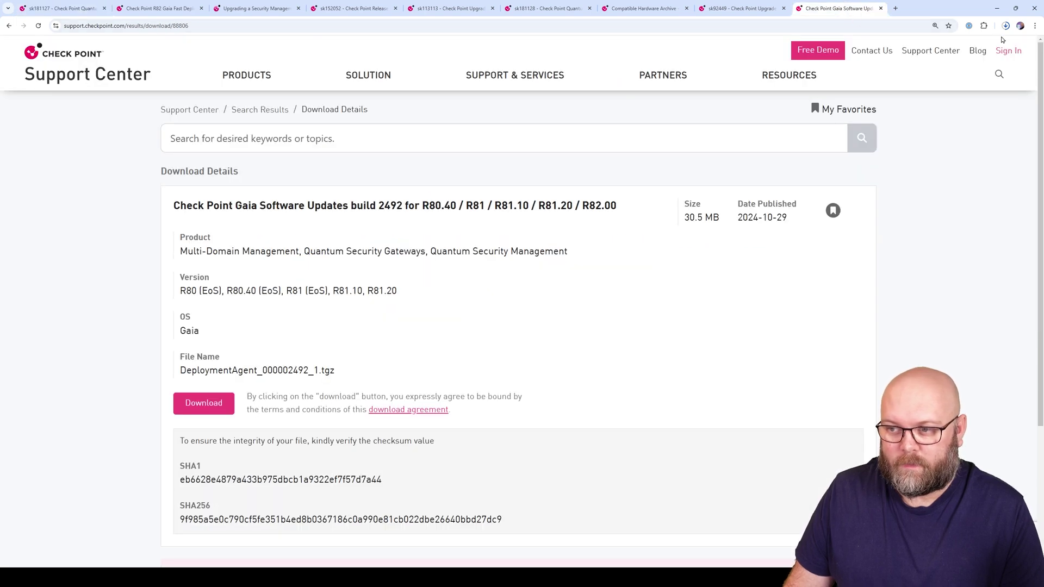
left_click(749, 10)
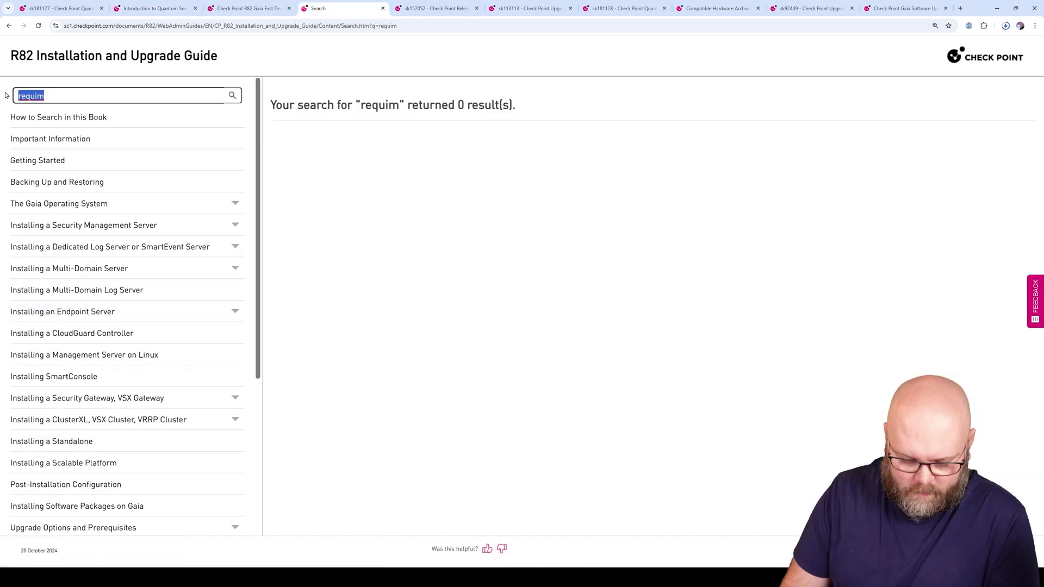
key("BackSpace")
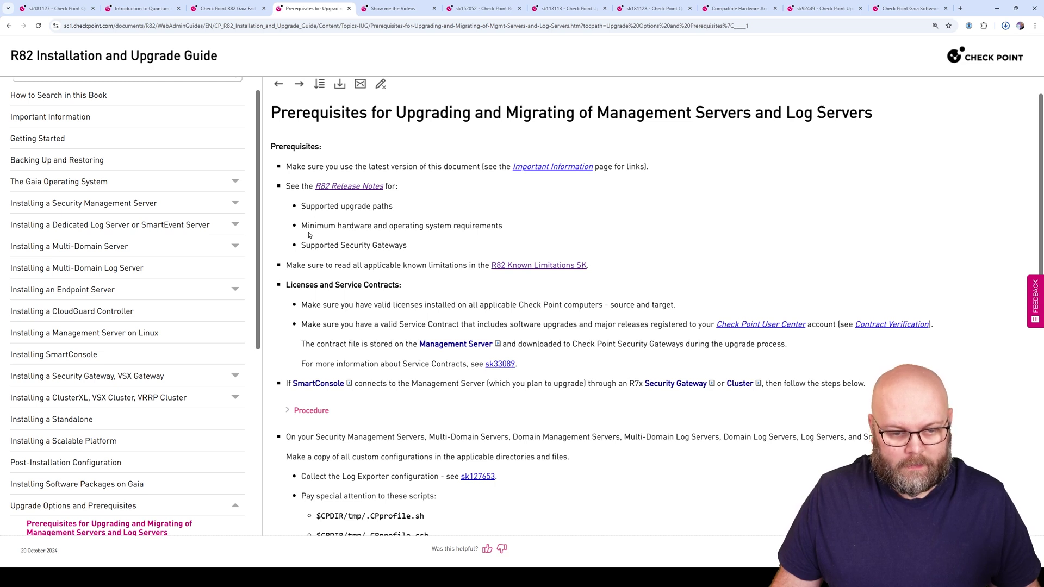
From Prerequisites for Upgrading, open the R82 Release Notes link in a new tab
left_click_drag(304, 225, 509, 231)
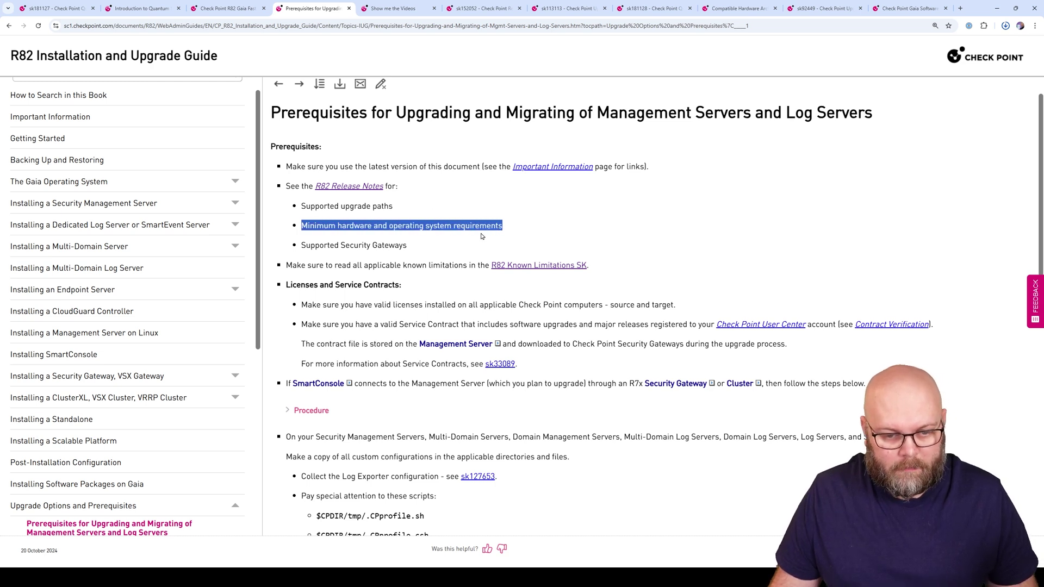
right_click(364, 187)
left_click(405, 195)
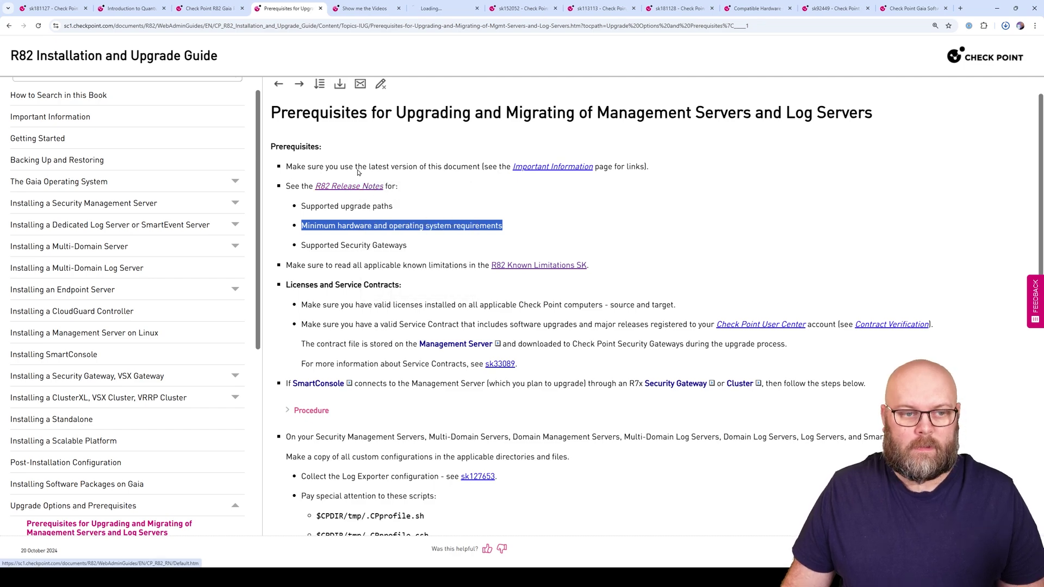
left_click(442, 9)
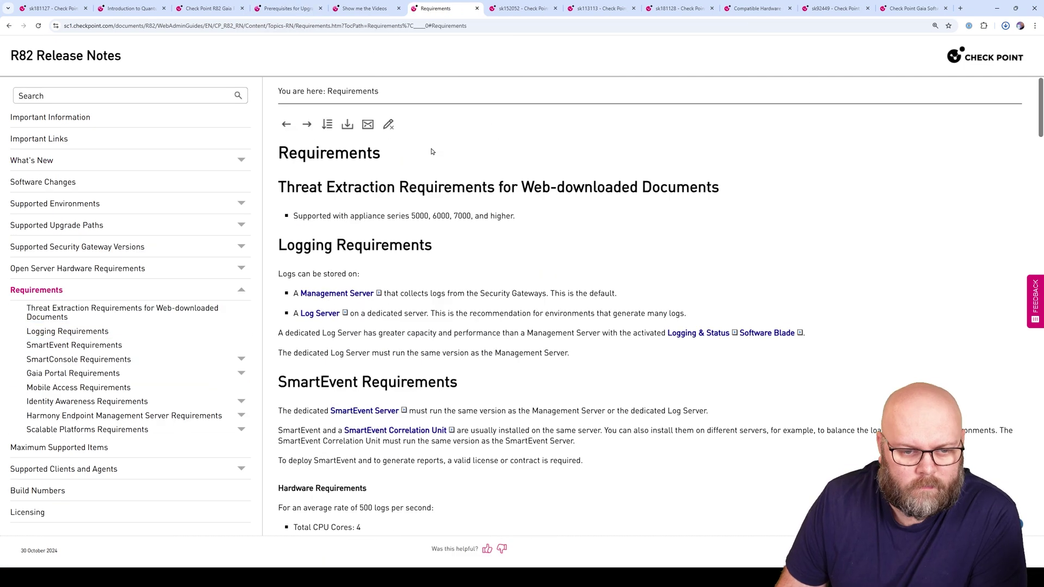
Check the Open Server processor and 8 GB memory requirements for Security Management
left_click(70, 268)
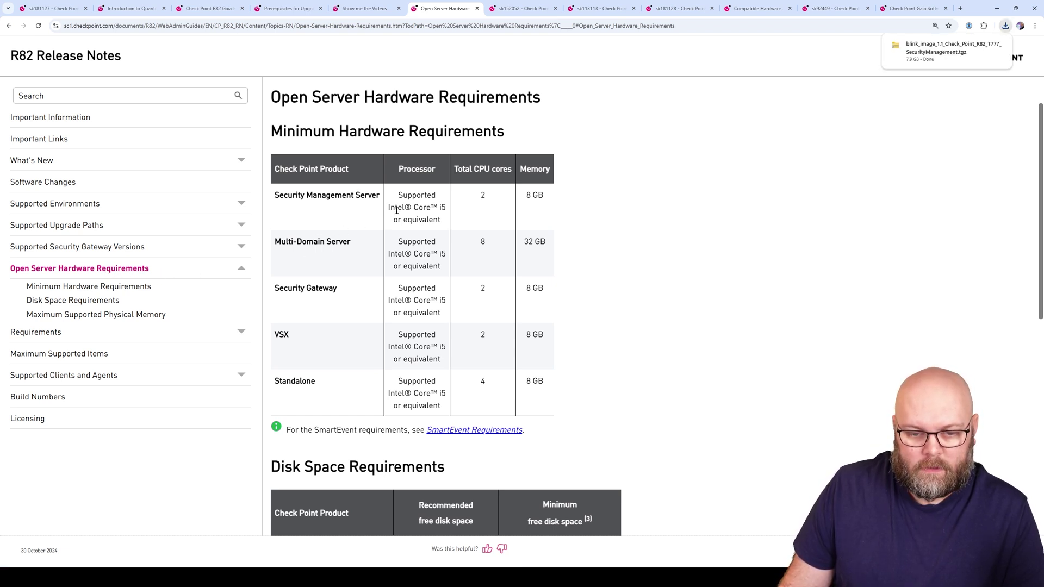
left_click_drag(402, 194, 454, 221)
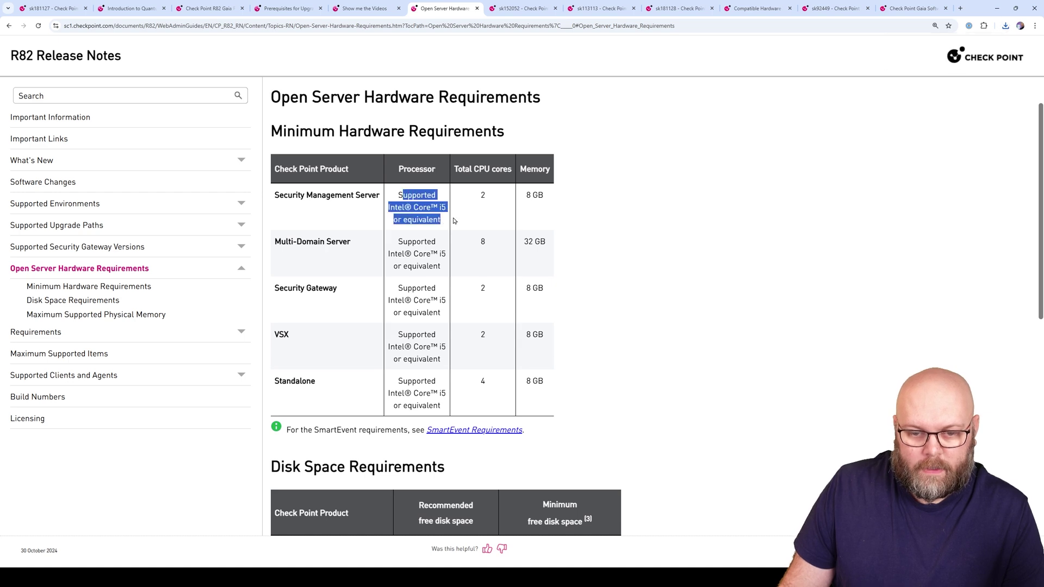
left_click(482, 195)
left_click_drag(530, 194, 549, 201)
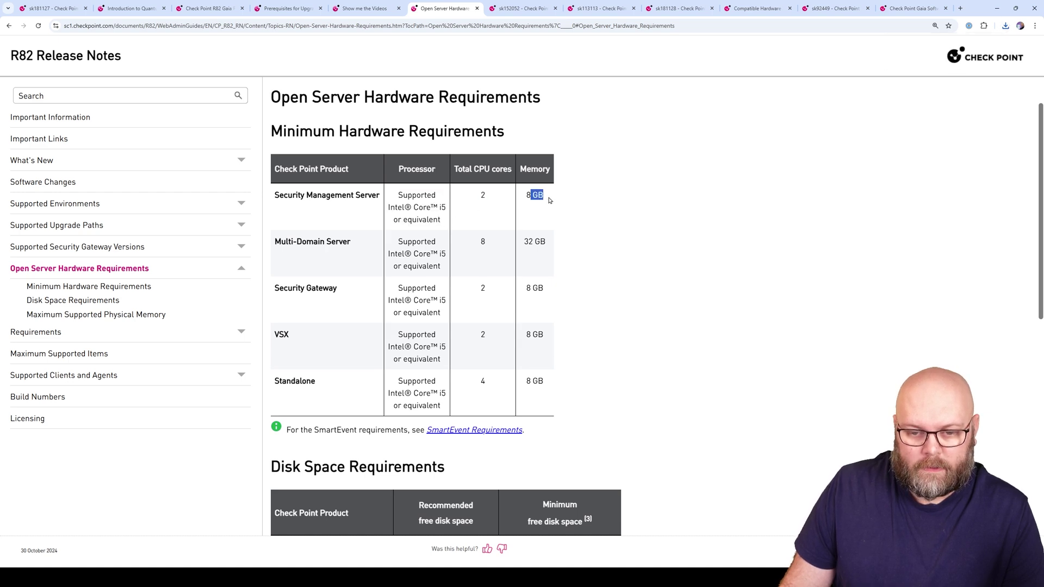
left_click(549, 201)
Check the 110 GB minimum disk space, then return to the Gaia Portal CPUSE page
scroll(583, 275, "down", 5)
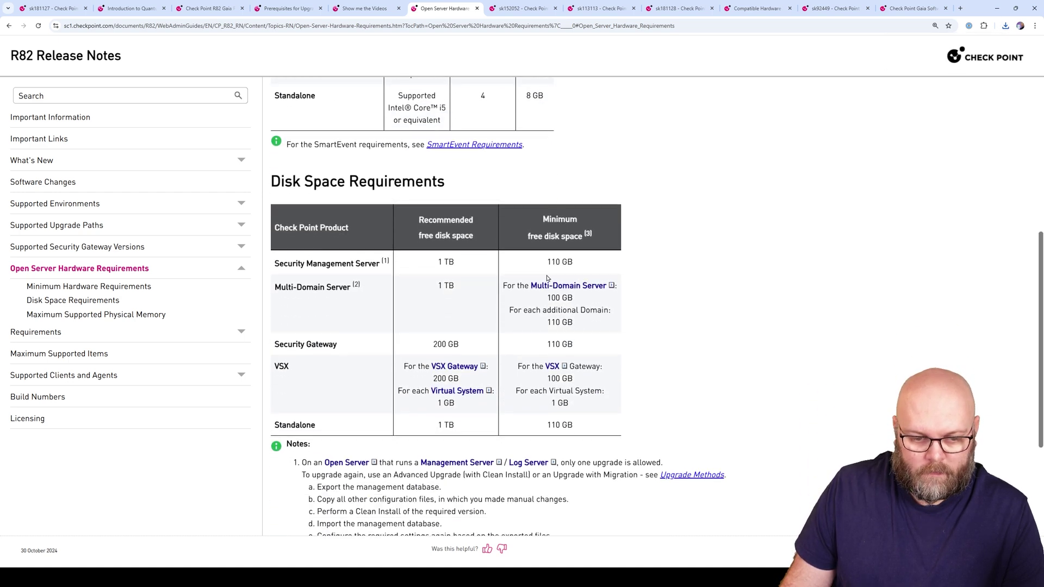
left_click_drag(546, 261, 576, 263)
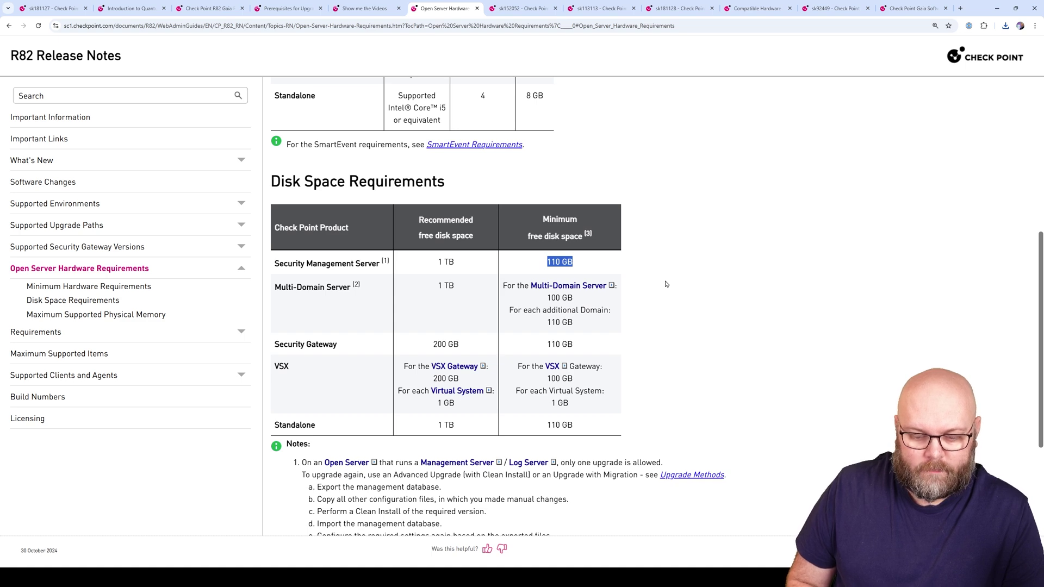
scroll(666, 284, "down", 2)
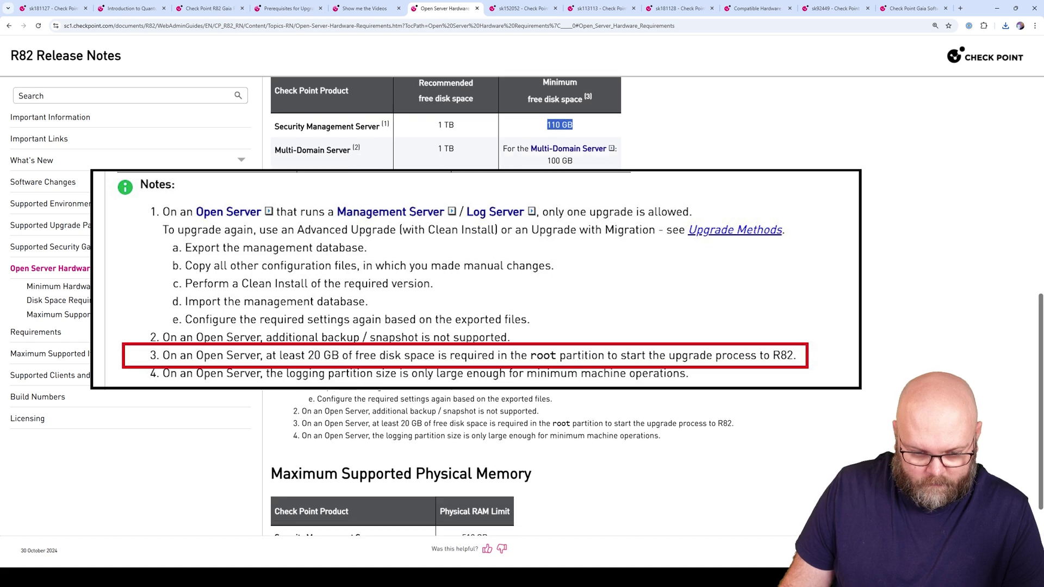
scroll(445, 272, "down", 2)
scroll(446, 272, "up", 3)
scroll(503, 355, "up", 2)
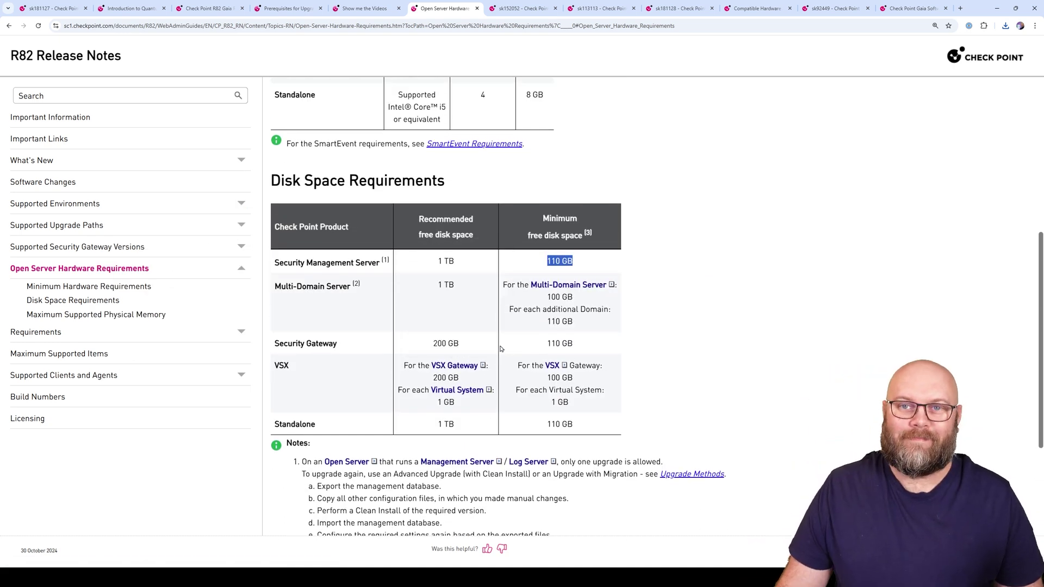
mouse_move(598, 578)
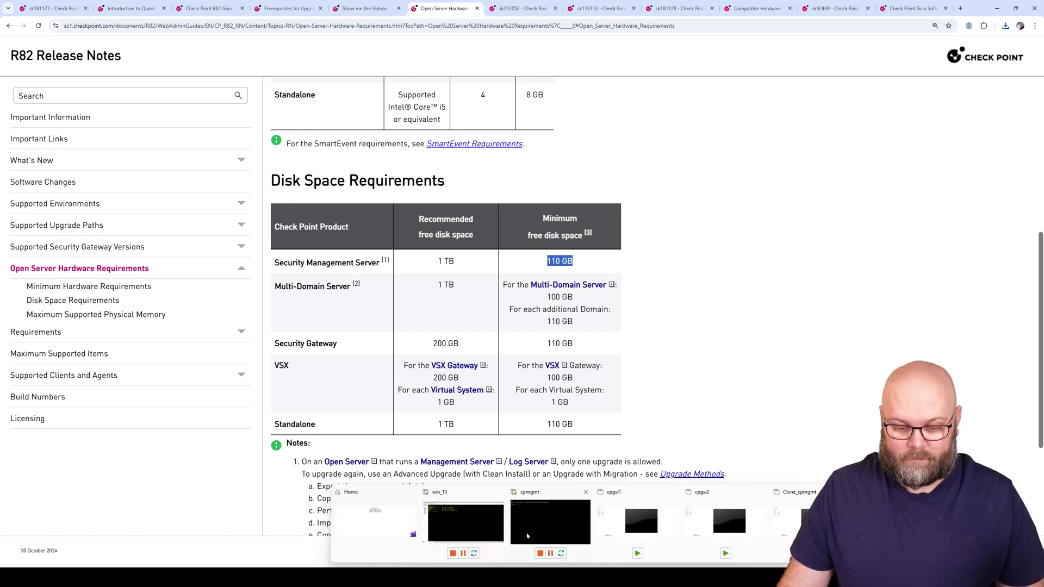
left_click(474, 517)
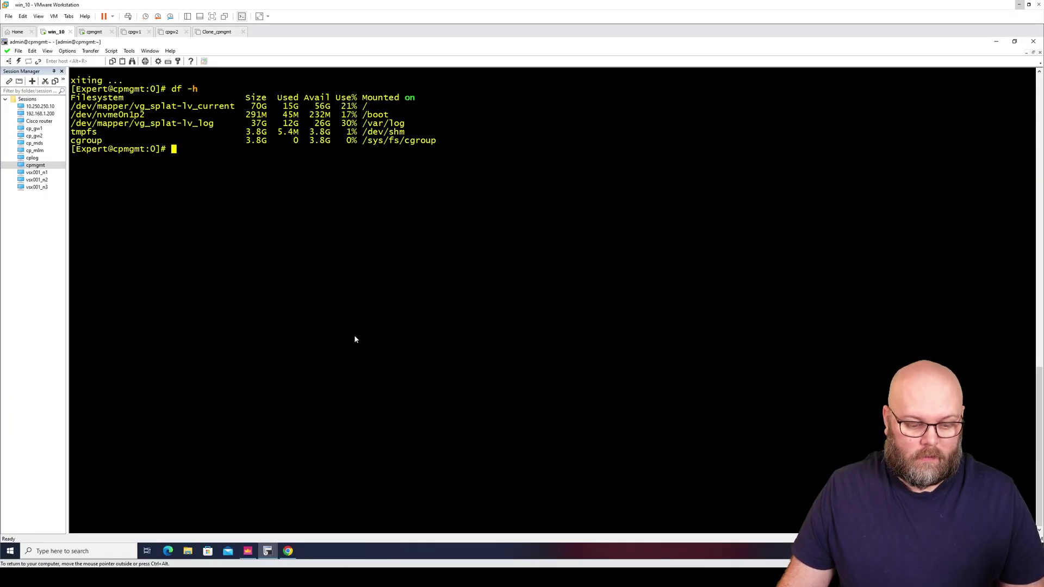
left_click(288, 551)
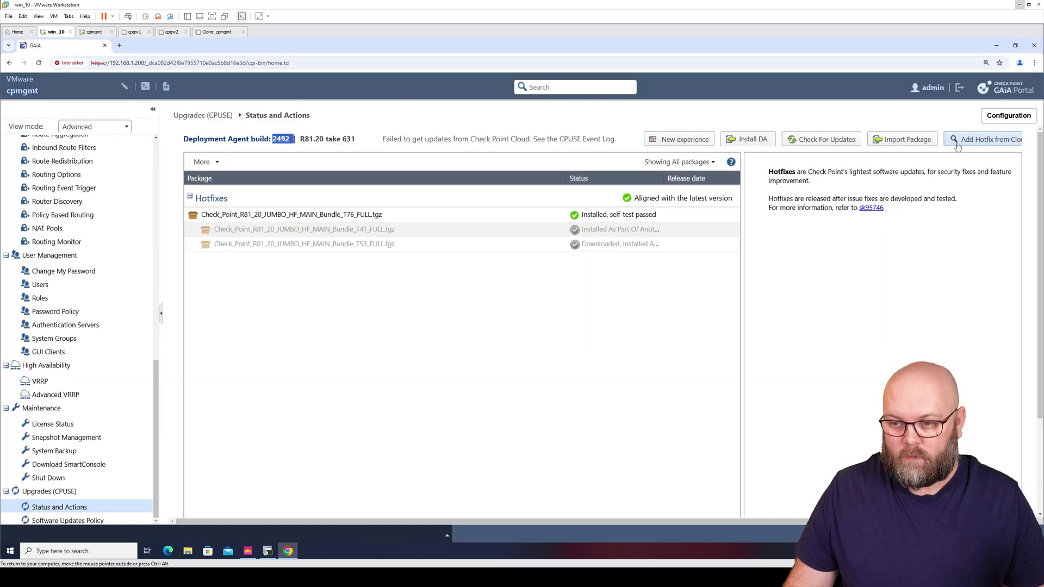
Import the R82 blink_image .tgz package and open its details, showing 8105.3 MB
left_click(902, 139)
left_click(568, 305)
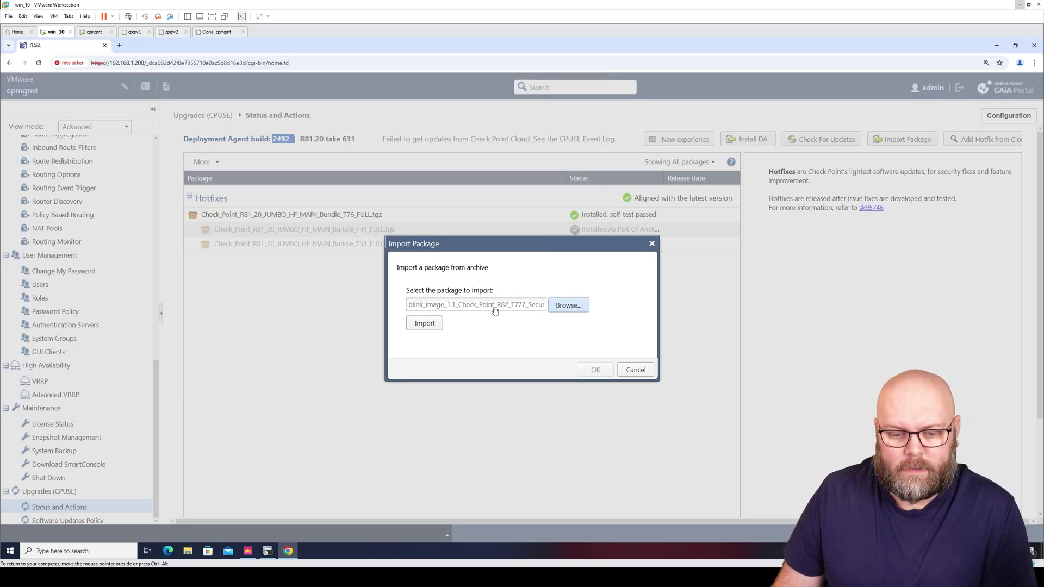
left_click(424, 324)
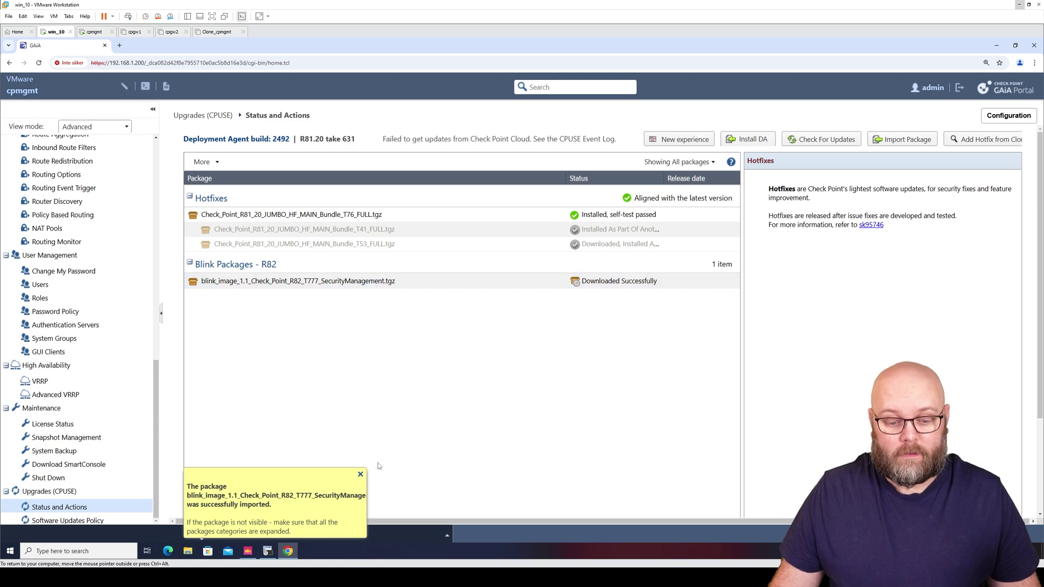
left_click(373, 282)
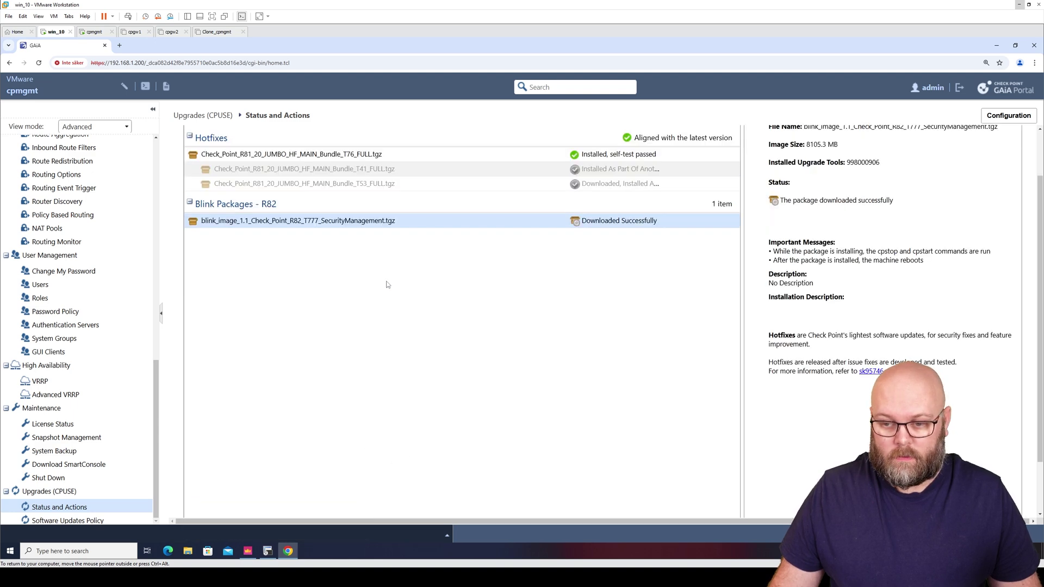
scroll(1040, 163, "up", 2)
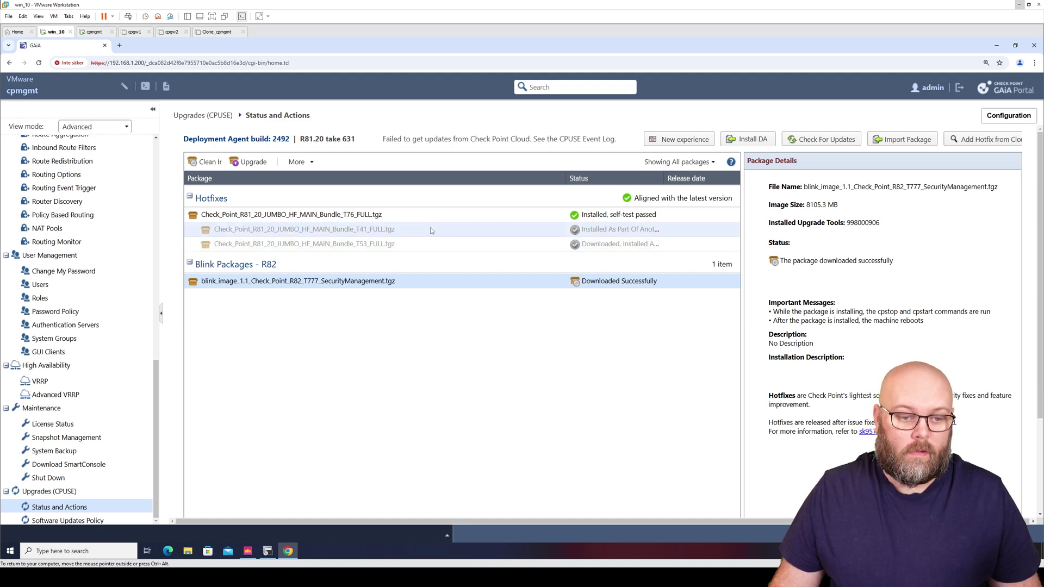
Run Verify Update on the R82 blink package from the More menu
left_click(311, 163)
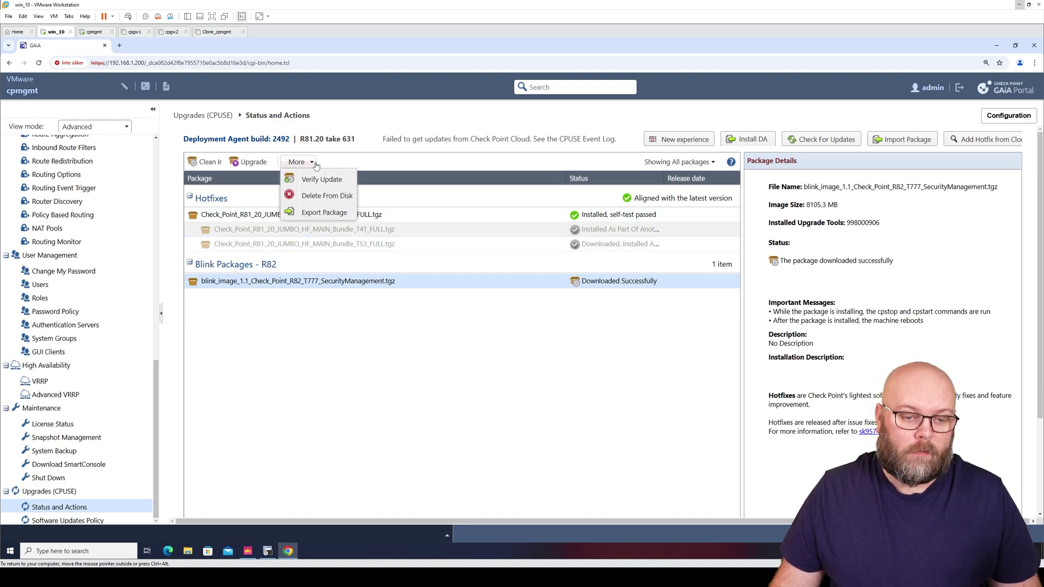
left_click(333, 179)
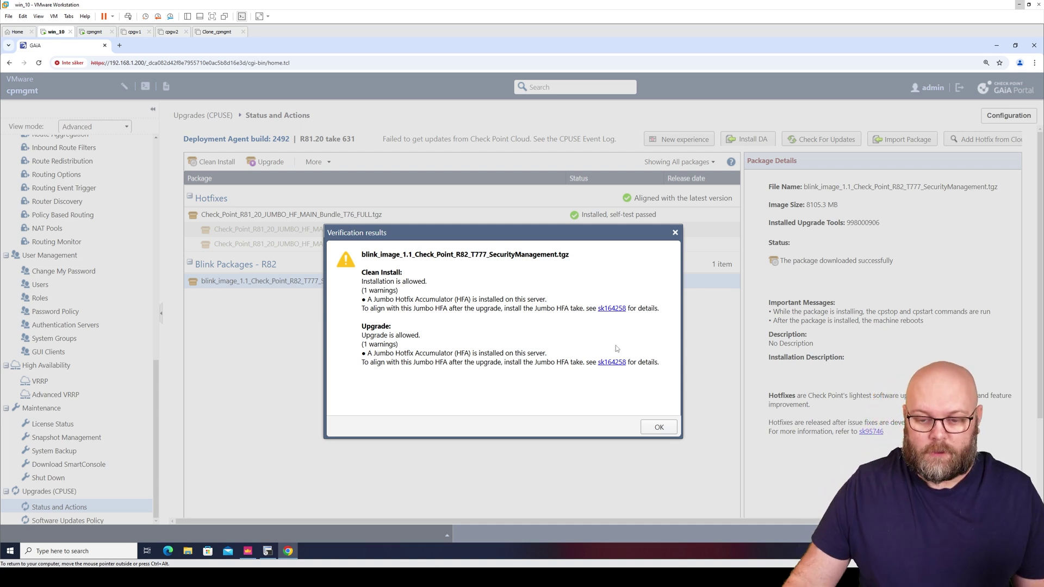
Open sk164258 in a new tab, mark R81.20 JHF Take 89, then return to Gaia's verification results
right_click(612, 310)
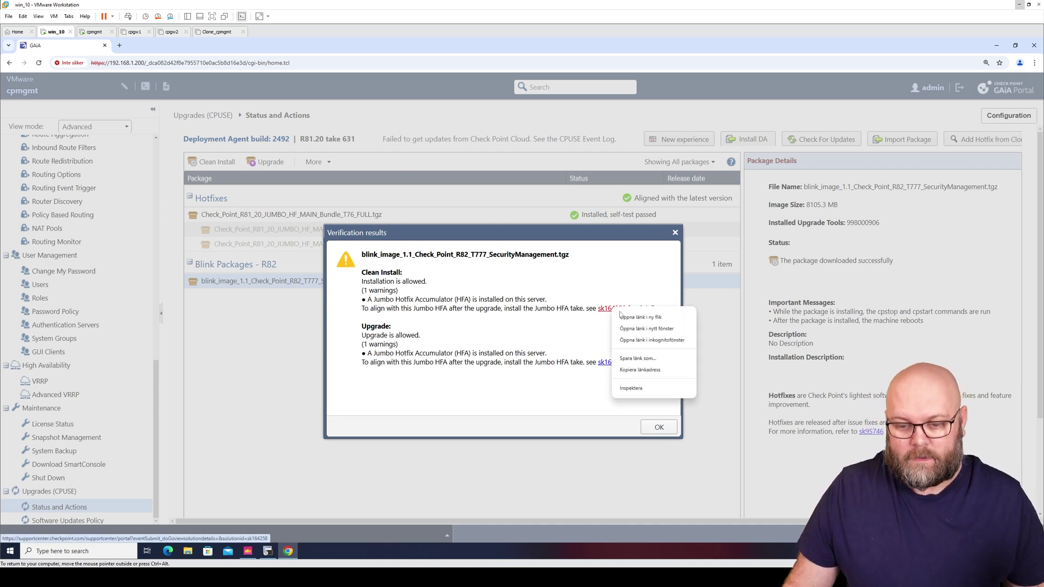
left_click(642, 316)
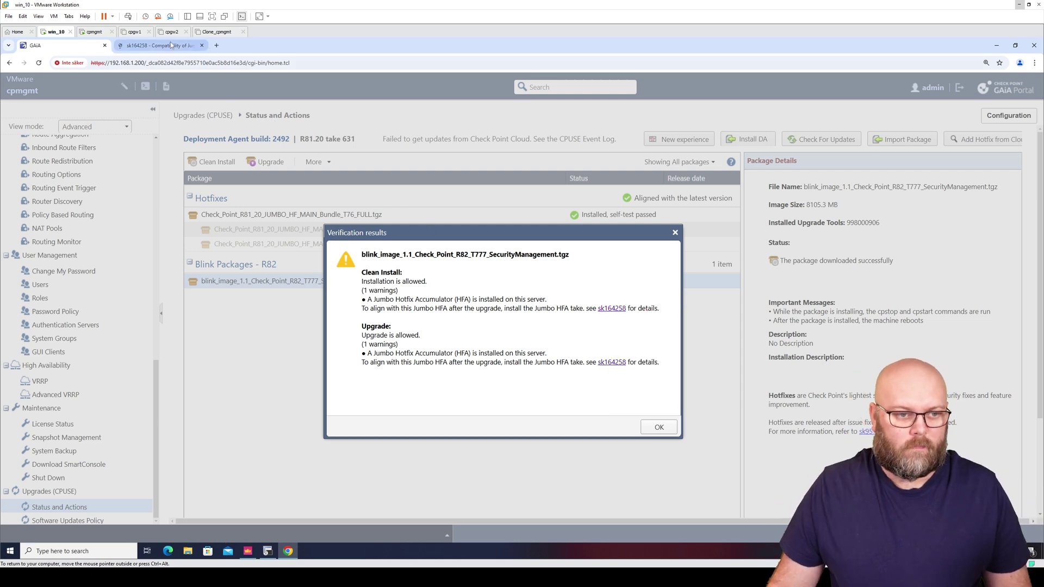
key("ctrl+Tab")
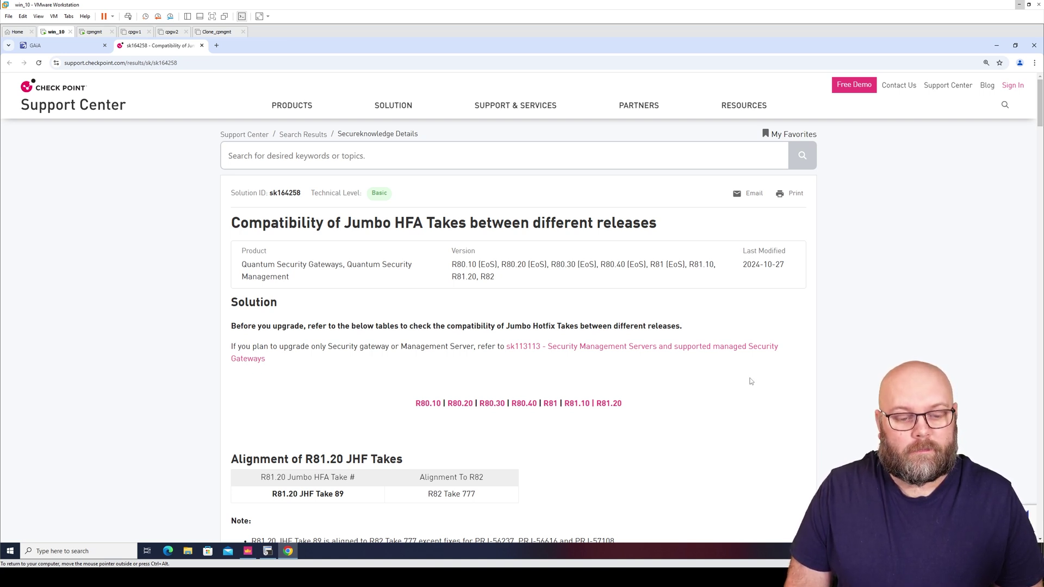
scroll(750, 381, "down", 3)
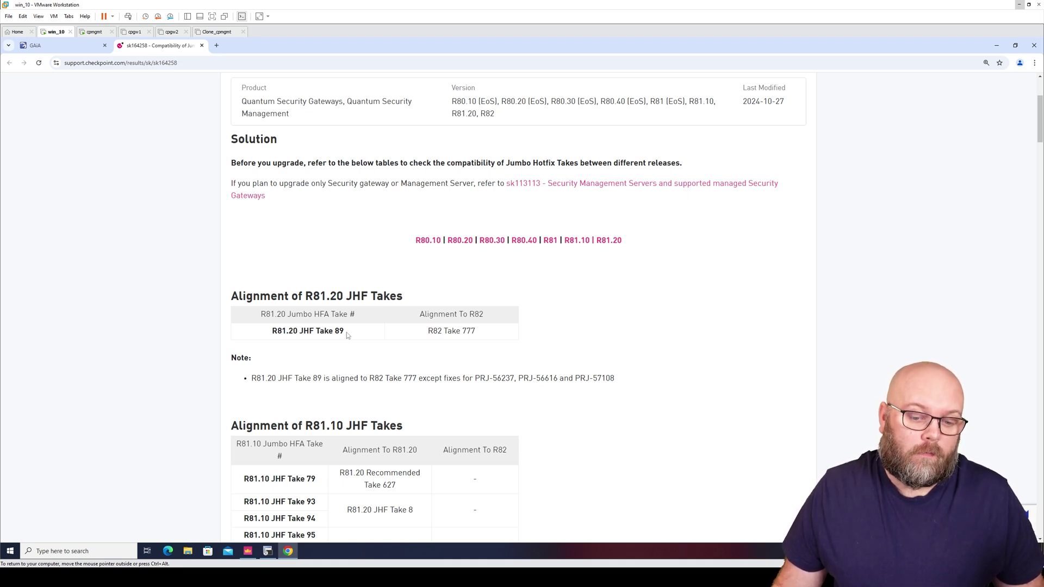
left_click_drag(346, 331, 274, 329)
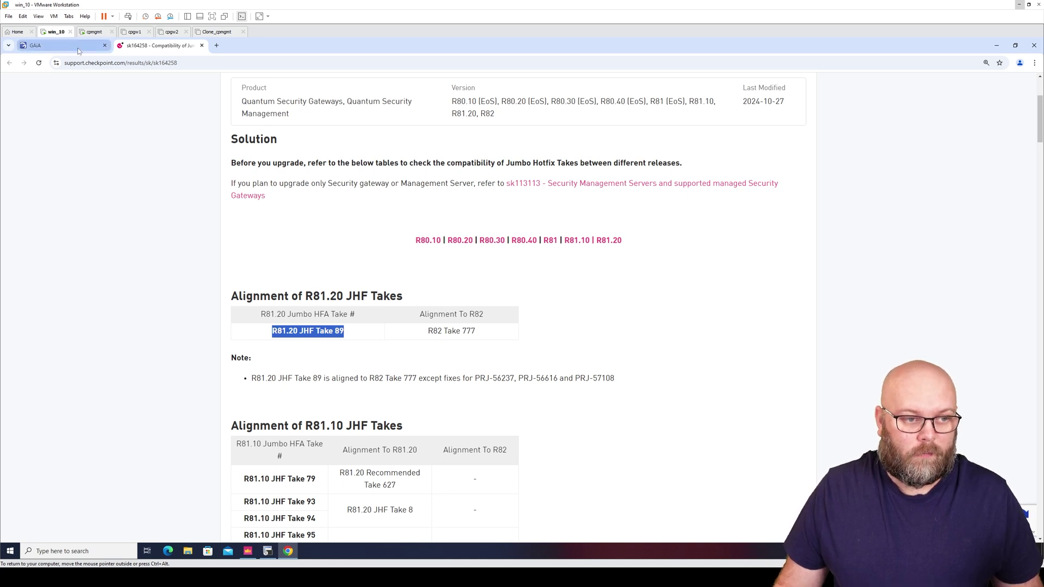
left_click(54, 45)
left_click_drag(474, 228, 450, 279)
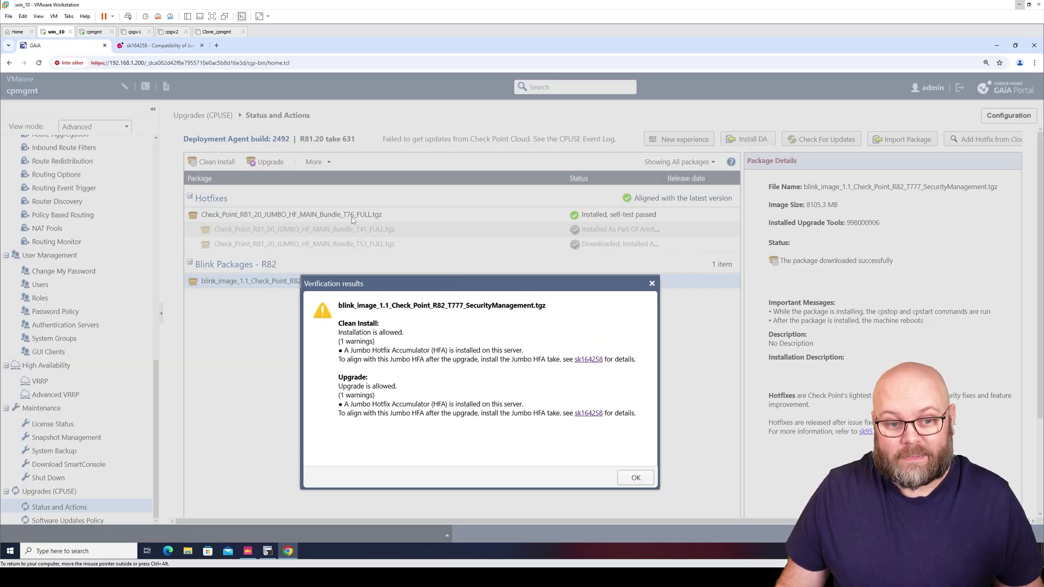
Recheck the sk164258 article, then reread the Gaia verification message
left_click(158, 45)
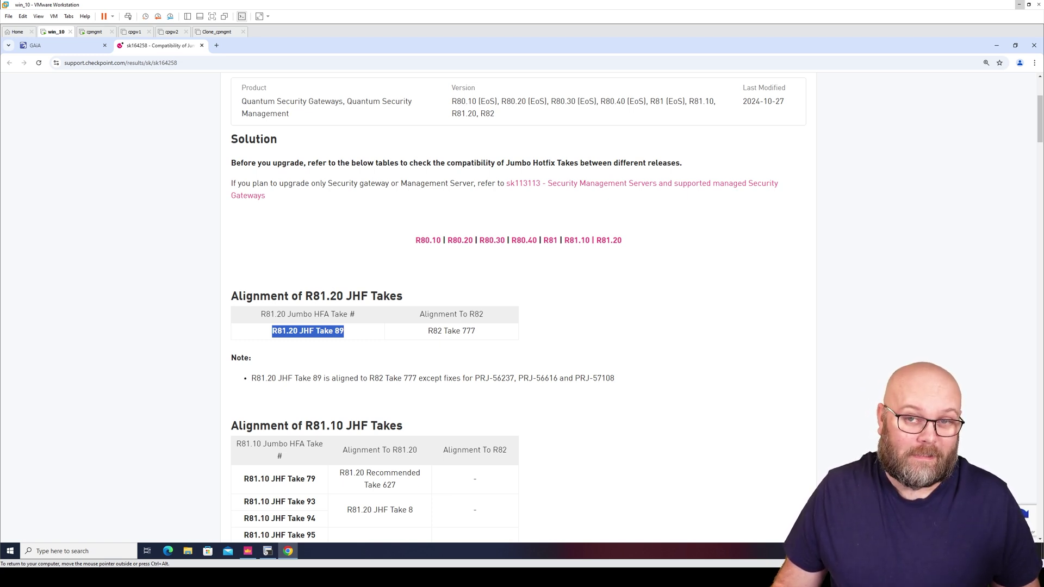
left_click(87, 46)
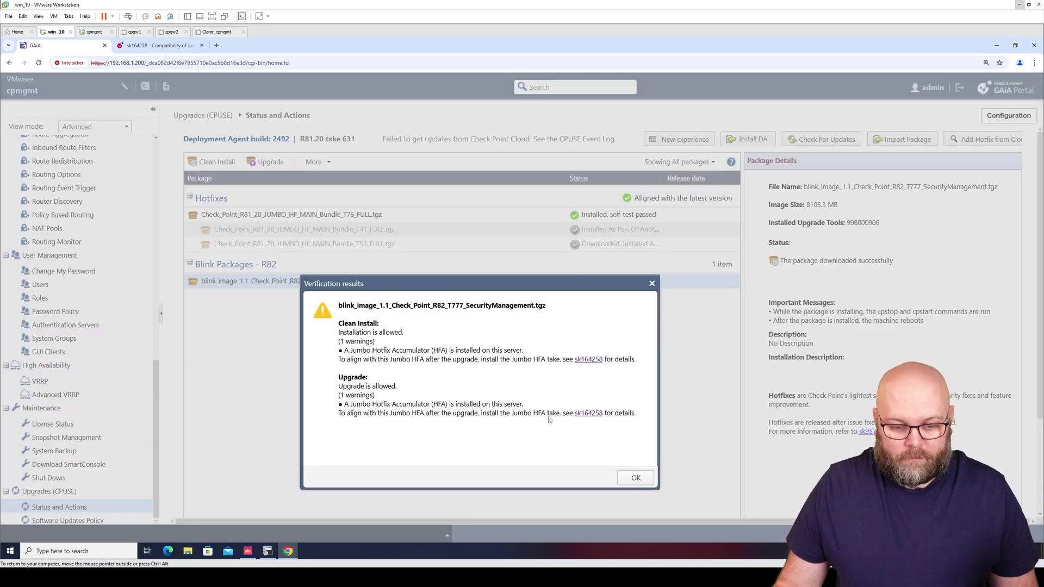
left_click_drag(337, 388, 411, 391)
left_click(398, 342)
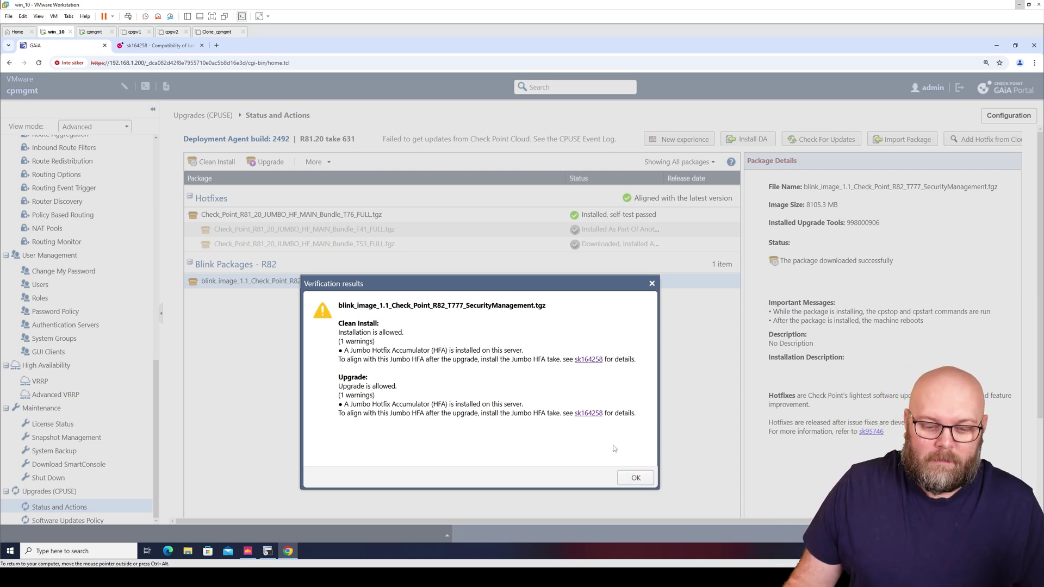
Close the verification results, start the R82 Upgrade, and cancel it at the reboot warning
left_click(636, 478)
left_click(267, 162)
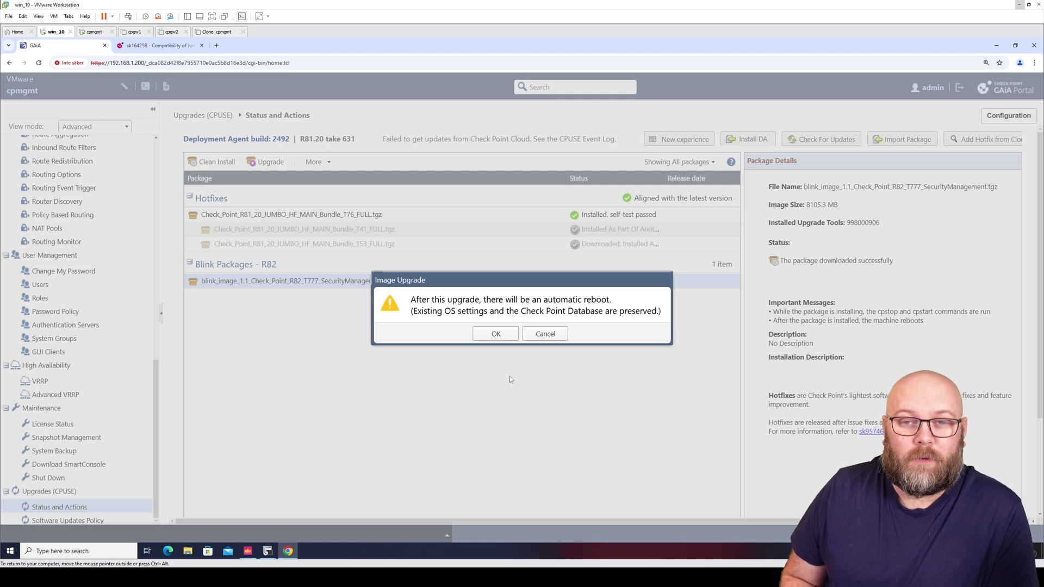
left_click(560, 332)
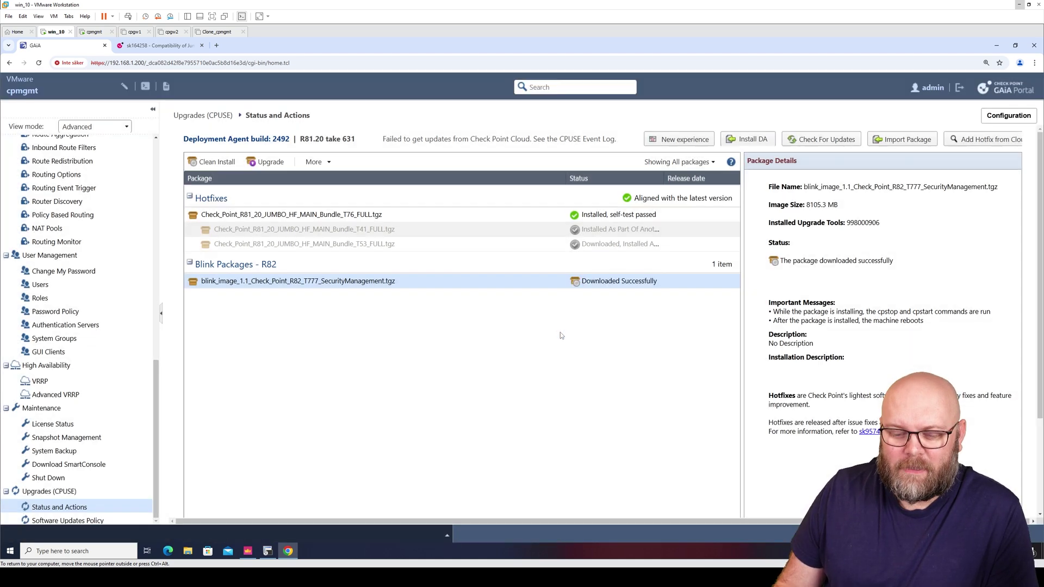
left_click(247, 551)
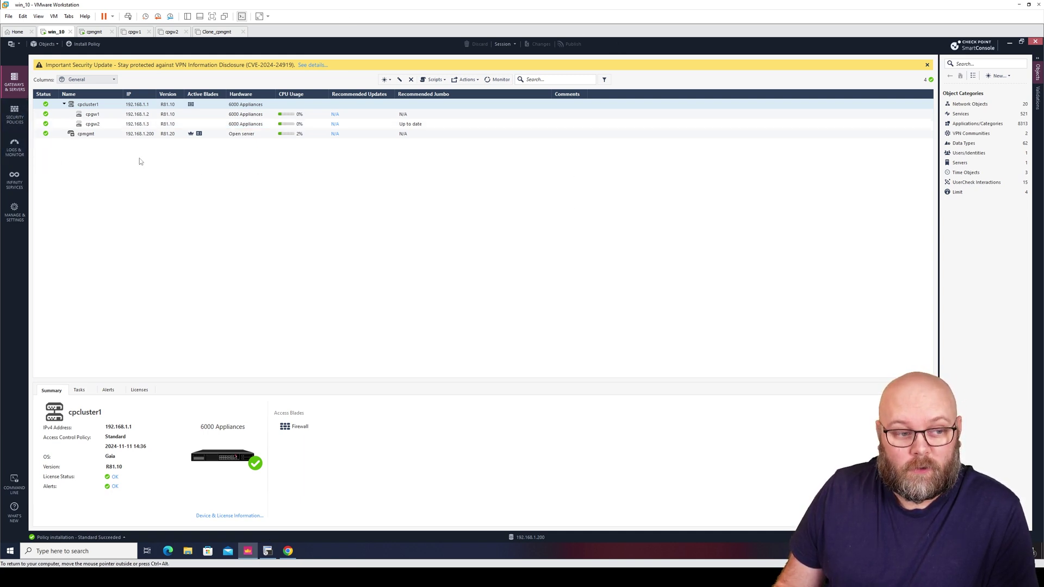
Check SmartConsole's session list shows a single admin session, minimize the browser, and close SmartConsole
left_click(17, 213)
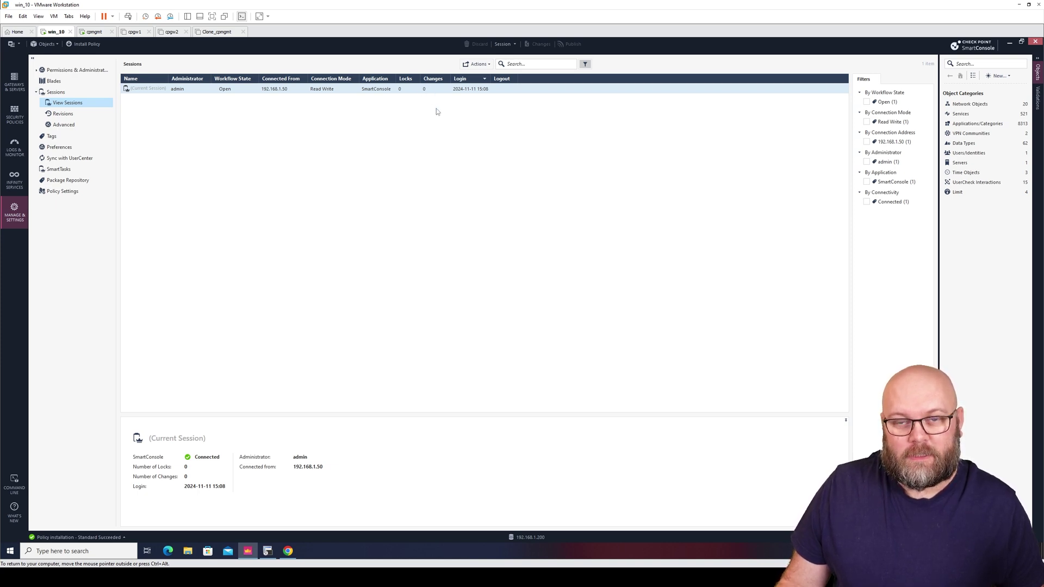
left_click(288, 551)
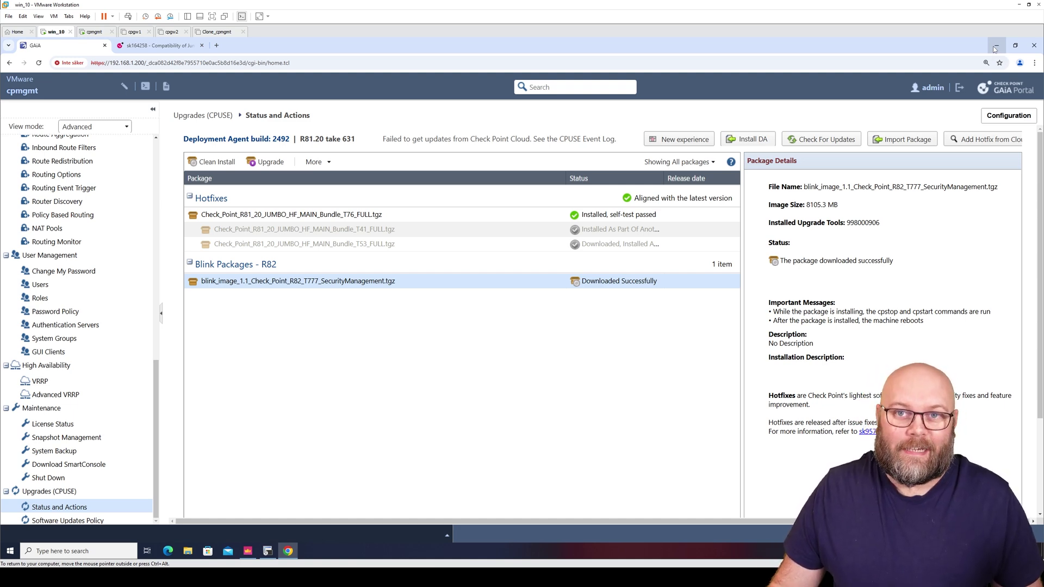
left_click(994, 48)
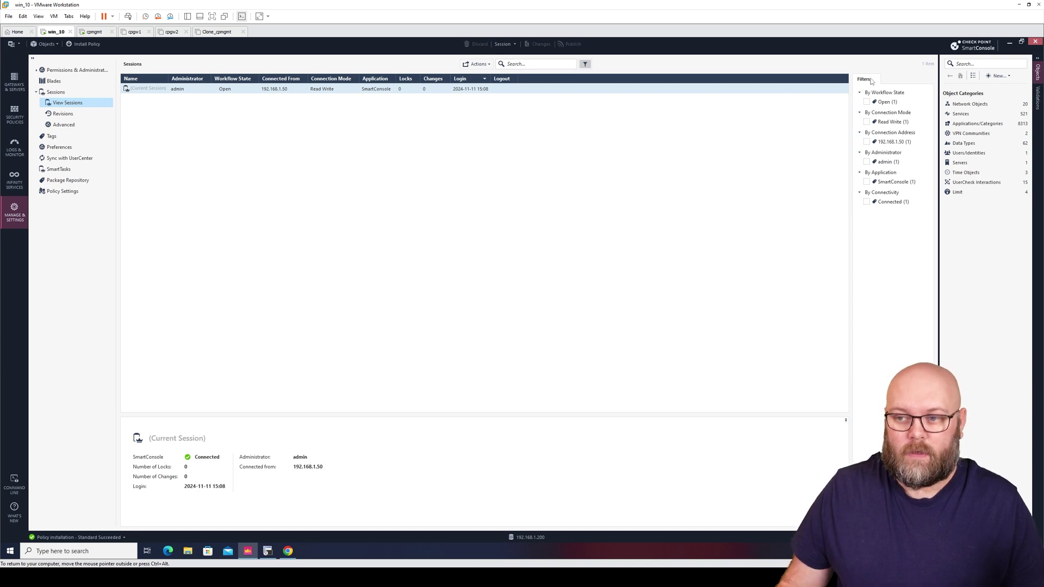
left_click(1035, 42)
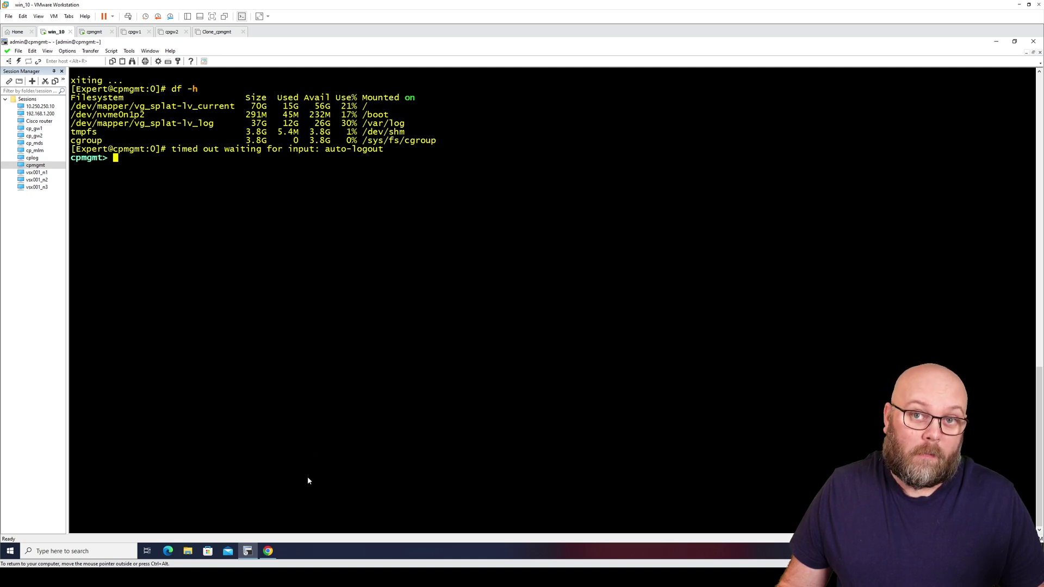
Take a VMware snapshot of the cpmgmt VM named 'before R82 Upgrade'
right_click(45, 166)
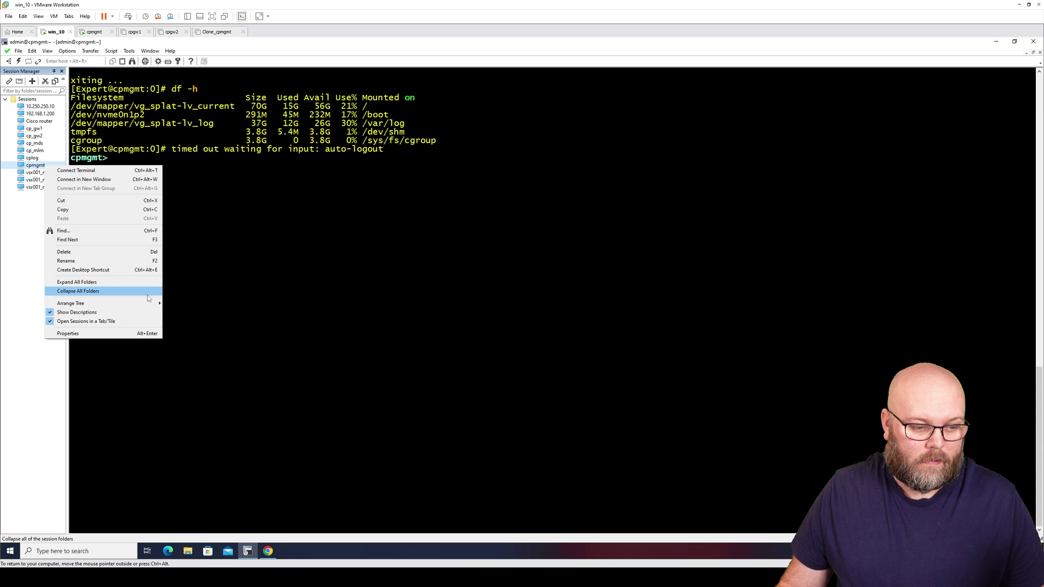
left_click(276, 229)
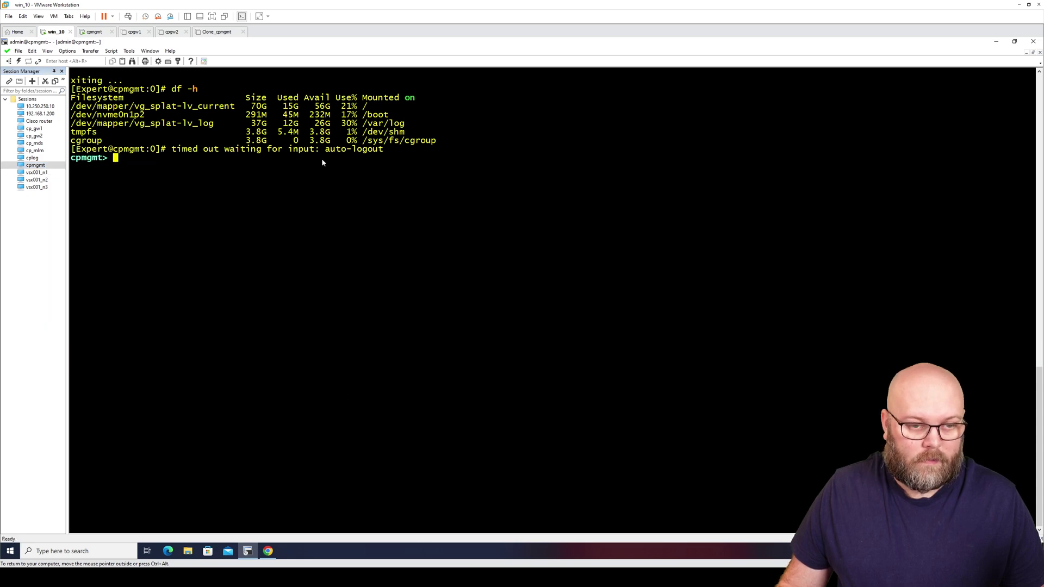
left_click(95, 32)
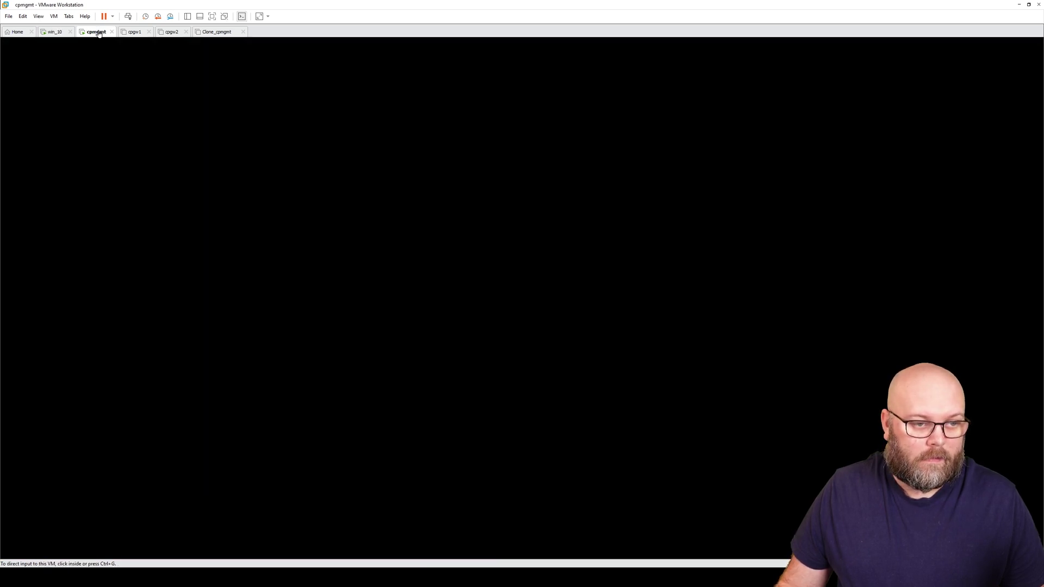
right_click(99, 32)
mouse_move(176, 110)
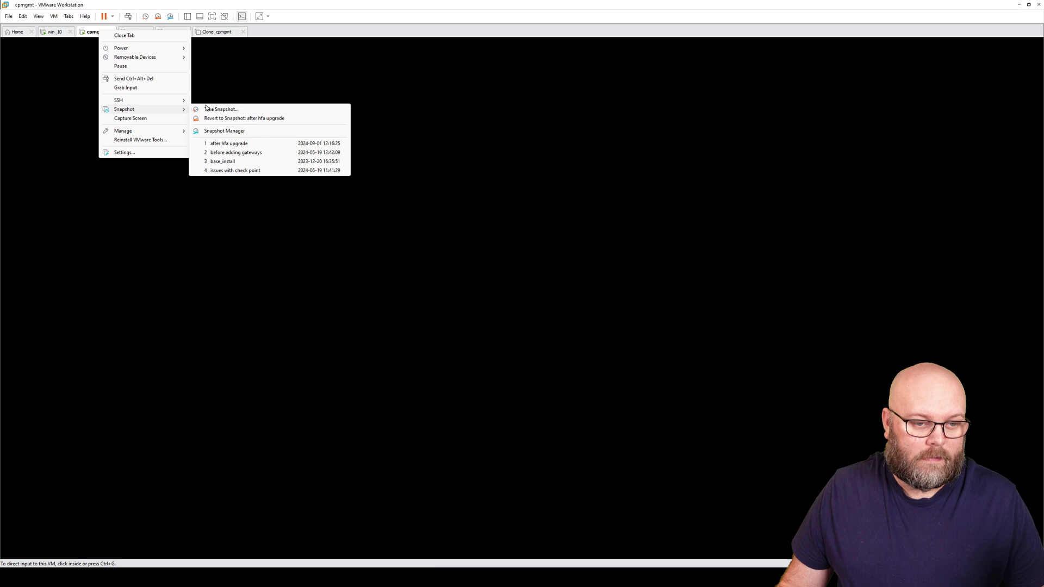
left_click(234, 109)
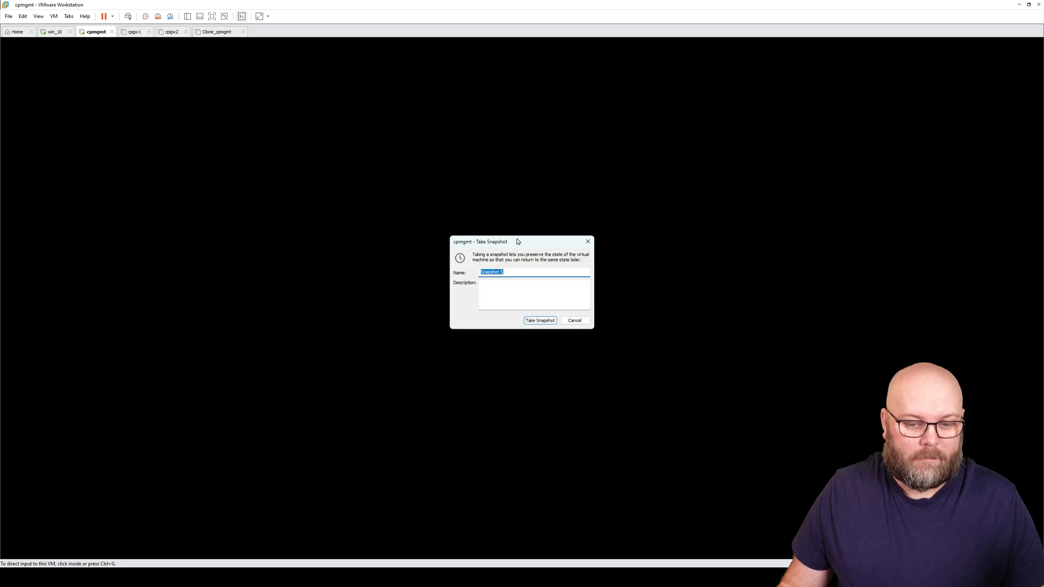
type("befo")
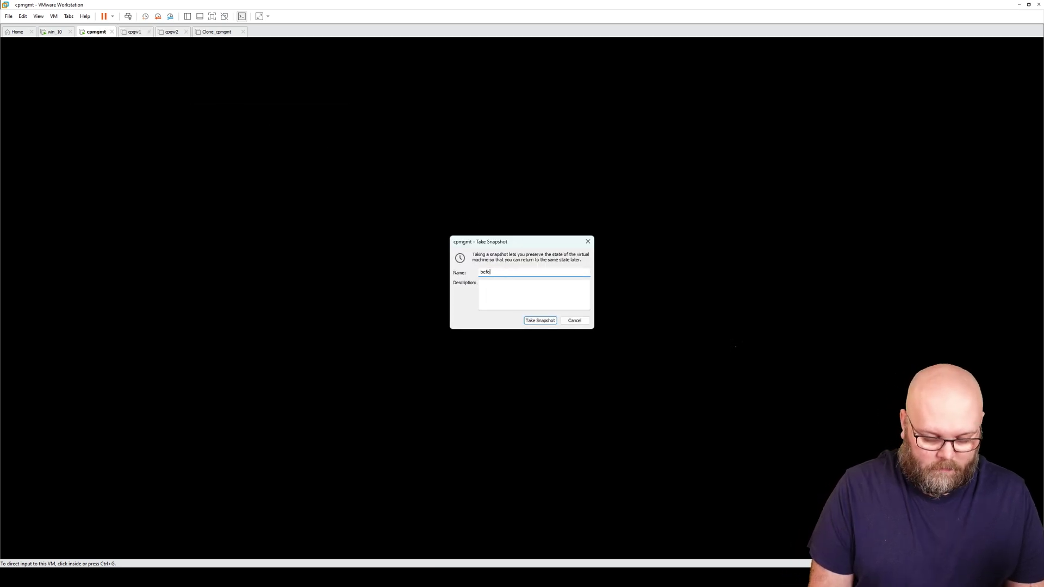
type("re R82 Upgrade")
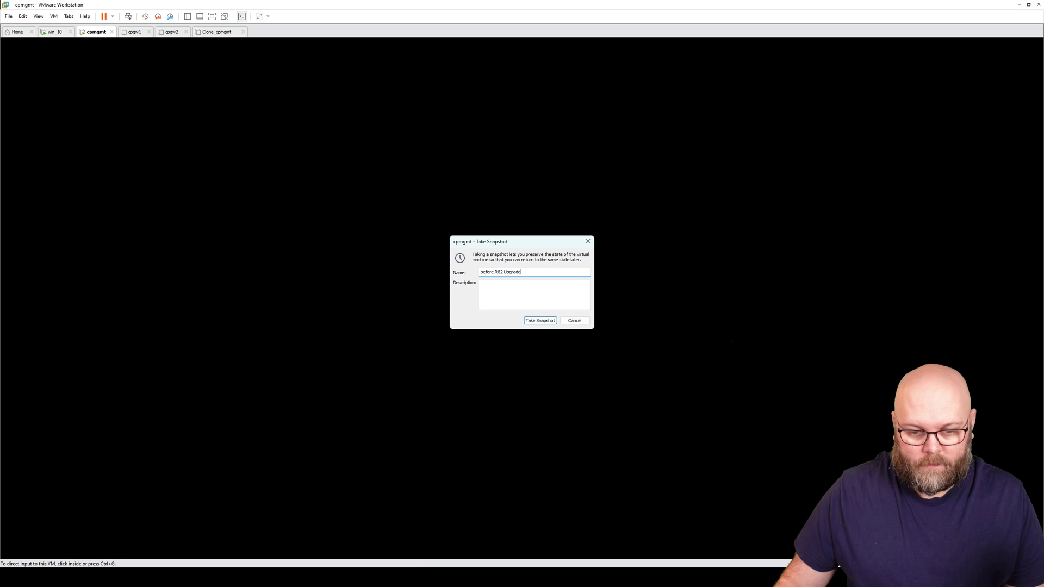
left_click(536, 321)
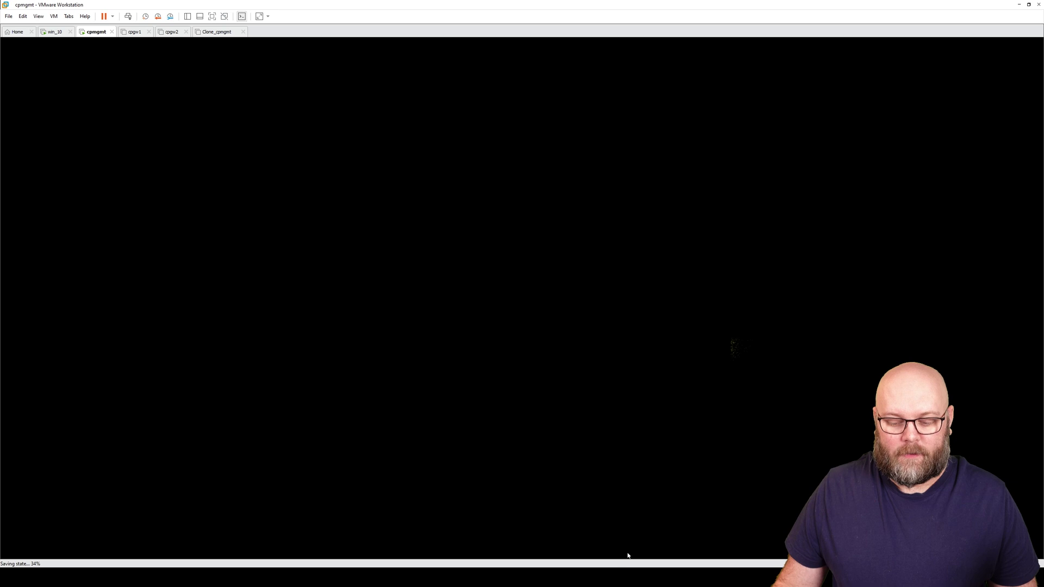
Run 'show configuration' in the cpmgmt terminal, page to the end, then return to Gaia
left_click(57, 33)
left_click(250, 205)
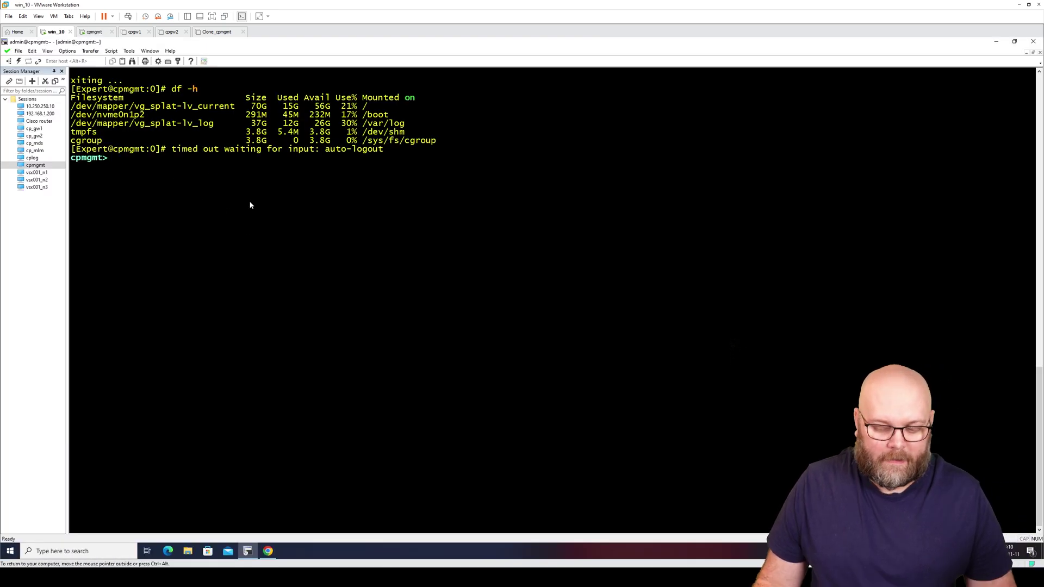
type("show conf")
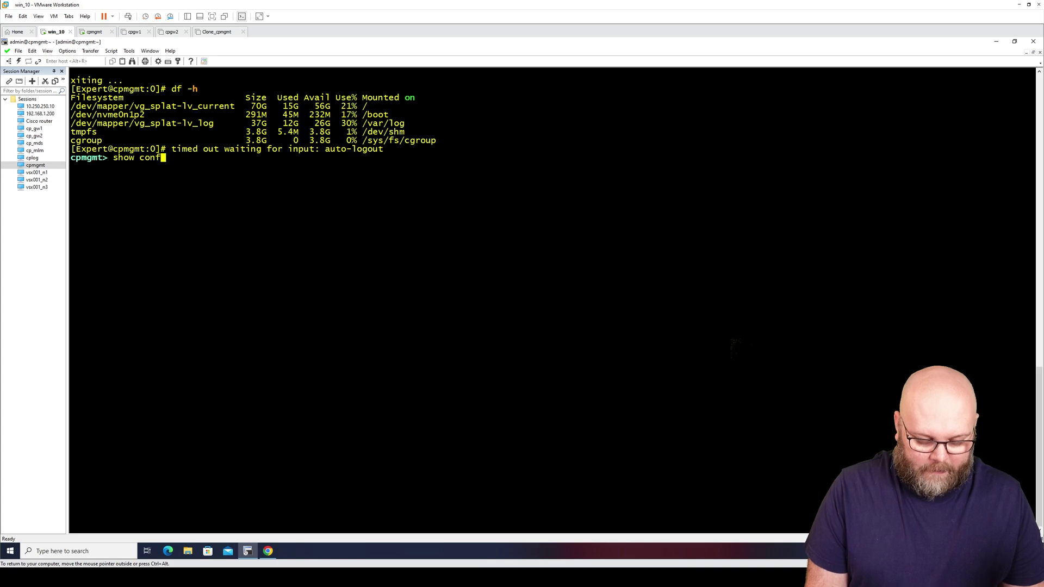
key("Tab")
key("Return")
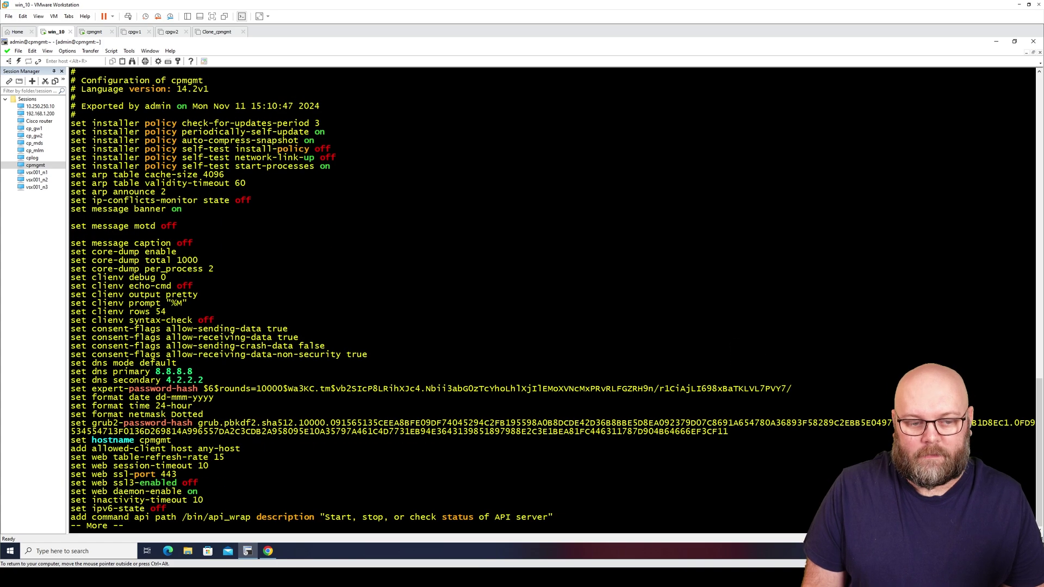
key("space")
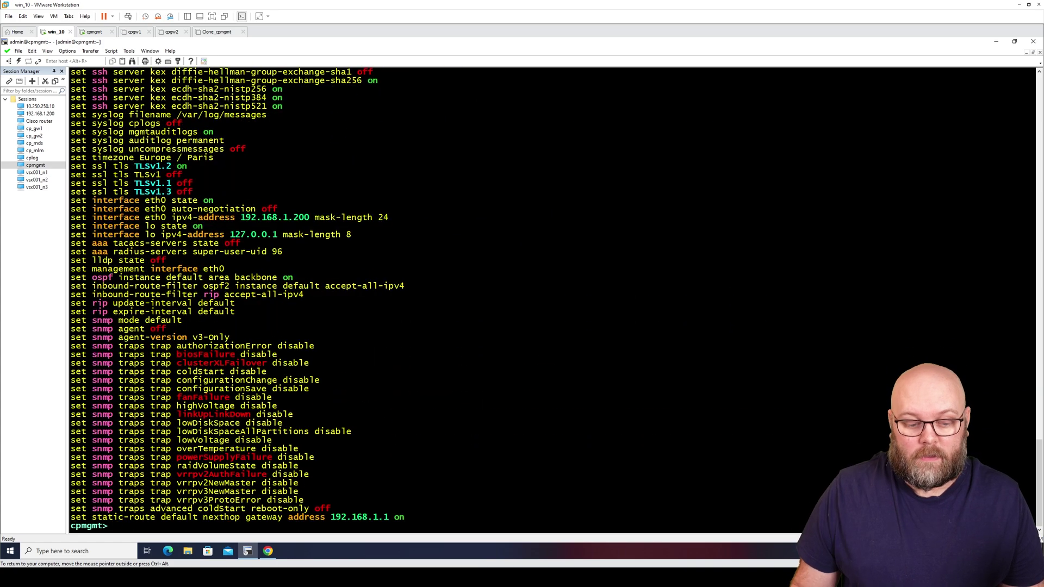
left_click(268, 551)
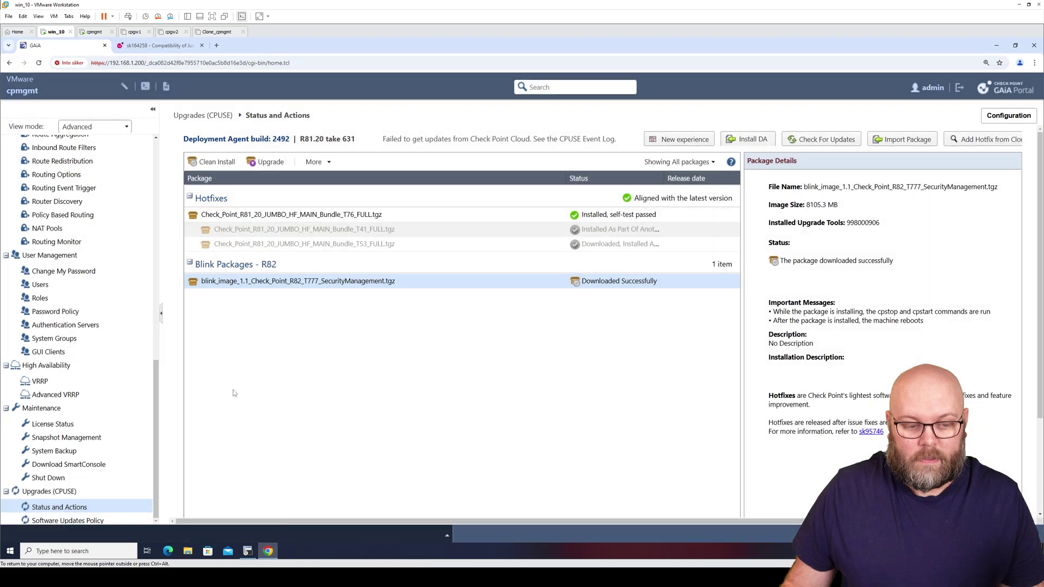
Check the System Backup and Snapshot Management pages, ending on System Backup with no local backups
left_click(130, 450)
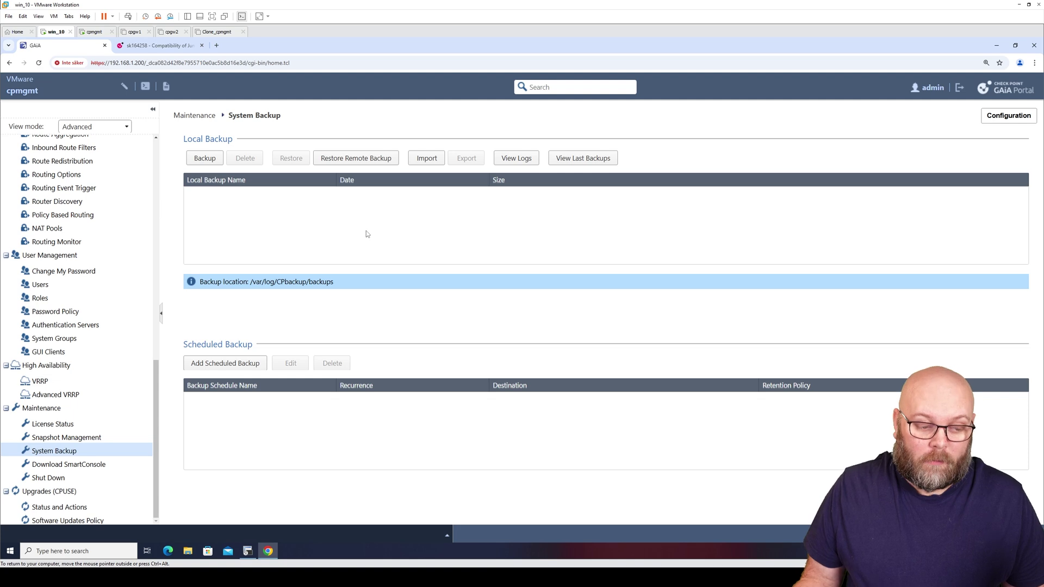
left_click(114, 437)
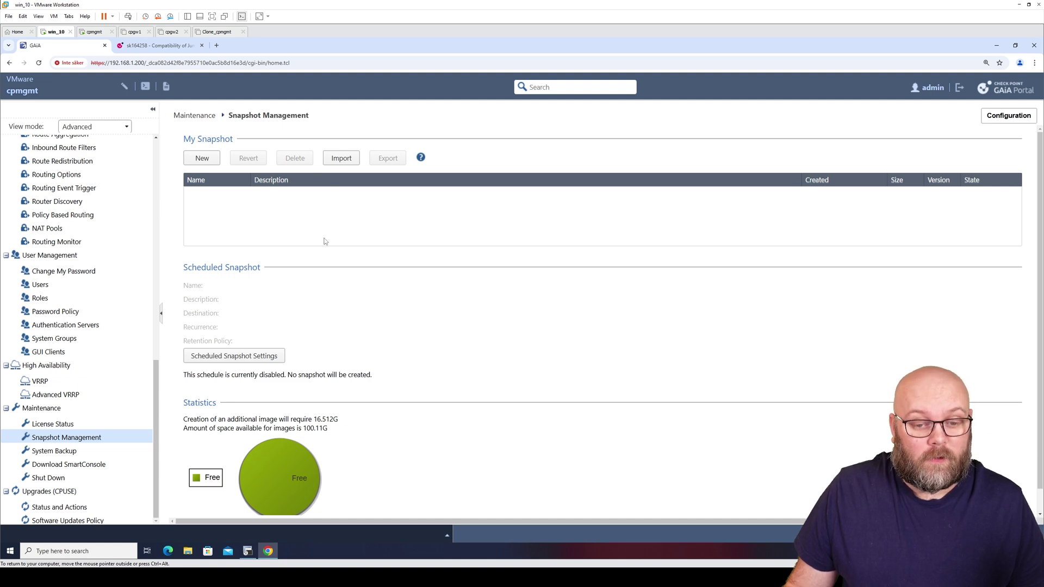
left_click(109, 451)
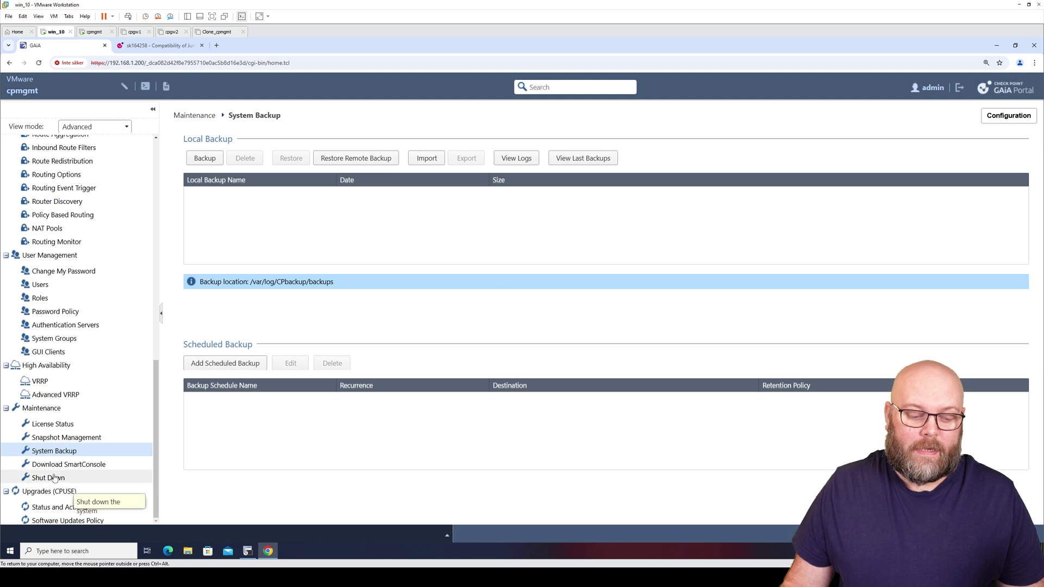
left_click(11, 551)
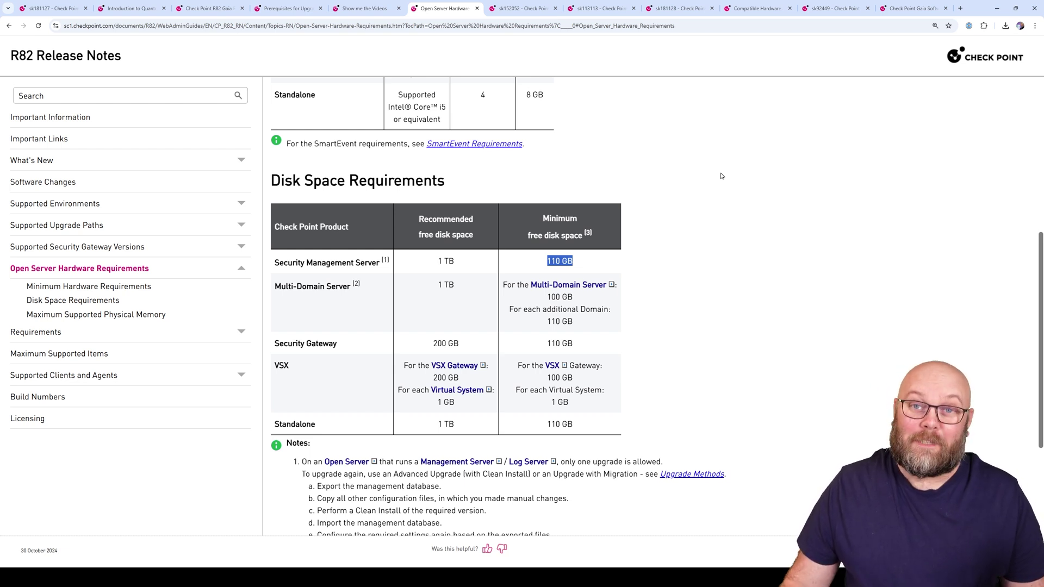
Start a new browser tab search for 'r82 smartconsole'
left_click(961, 9)
type("r82 smartco")
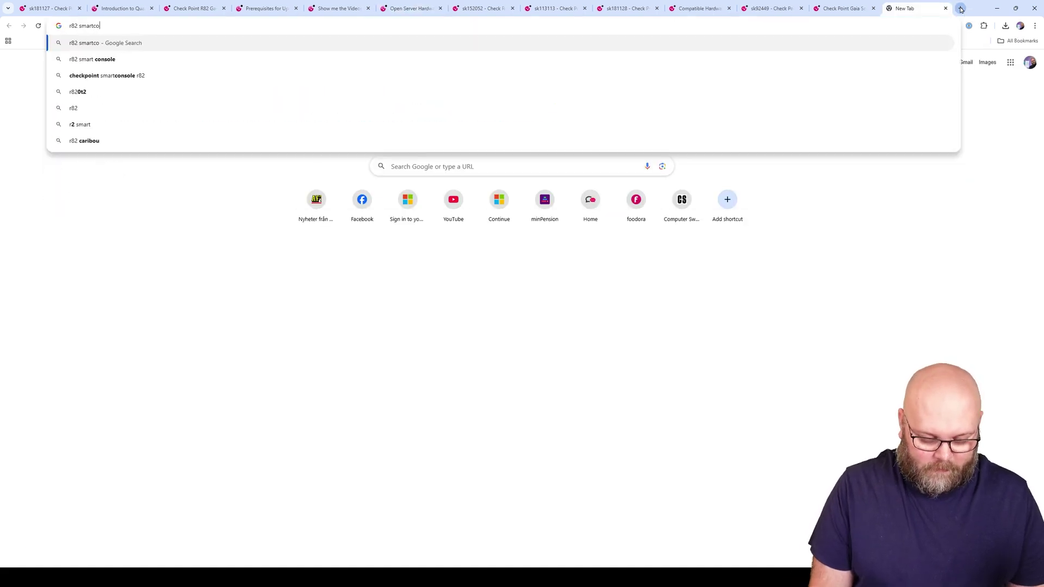
type("nsole")
Search Google for 'r82 smartconsole' and follow the Installing SmartConsole guide to Support Center
key("Return")
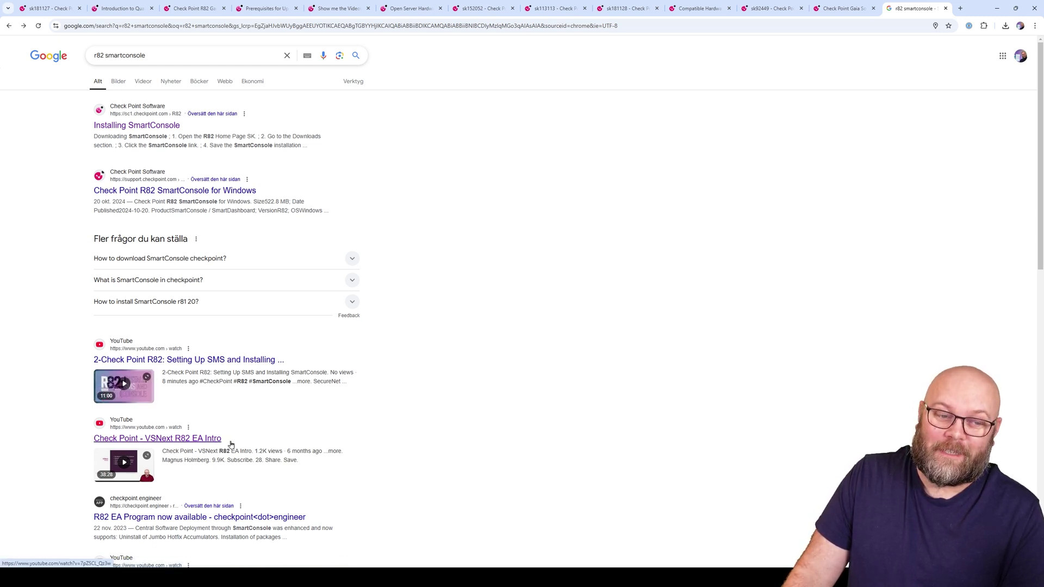
left_click(158, 126)
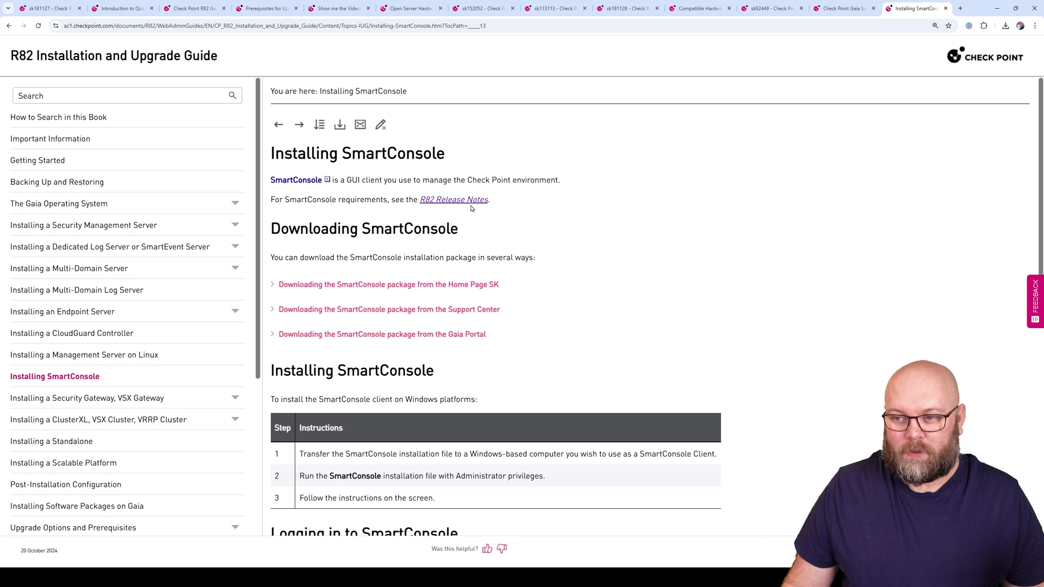
mouse_move(321, 180)
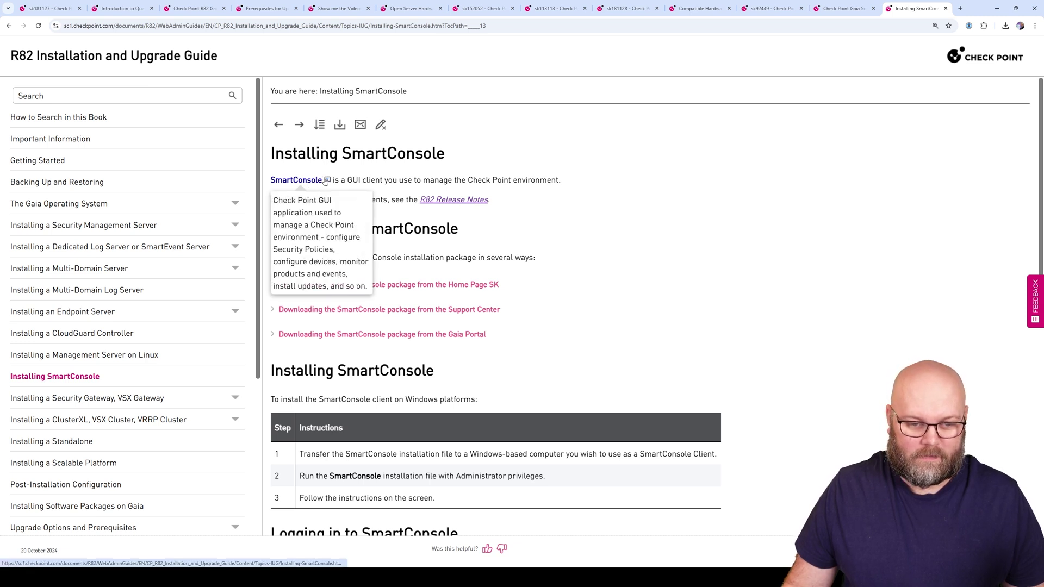
left_click(443, 309)
left_click(439, 363)
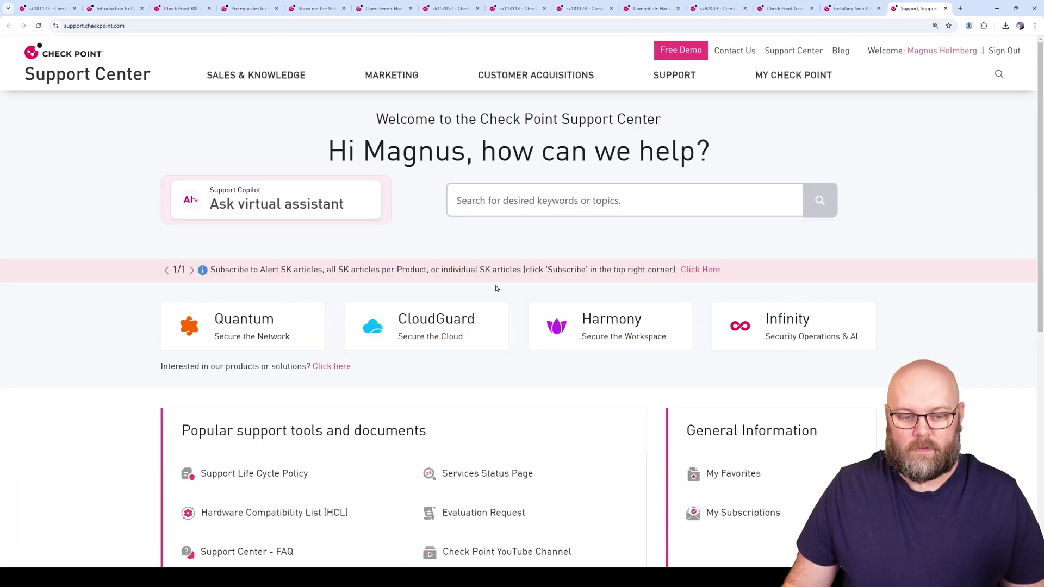
Search Support Center for 'smartconsole r82' and open sk181127's SmartConsole Windows EXE download
left_click(600, 201)
type("smartconsole r82")
key("Return")
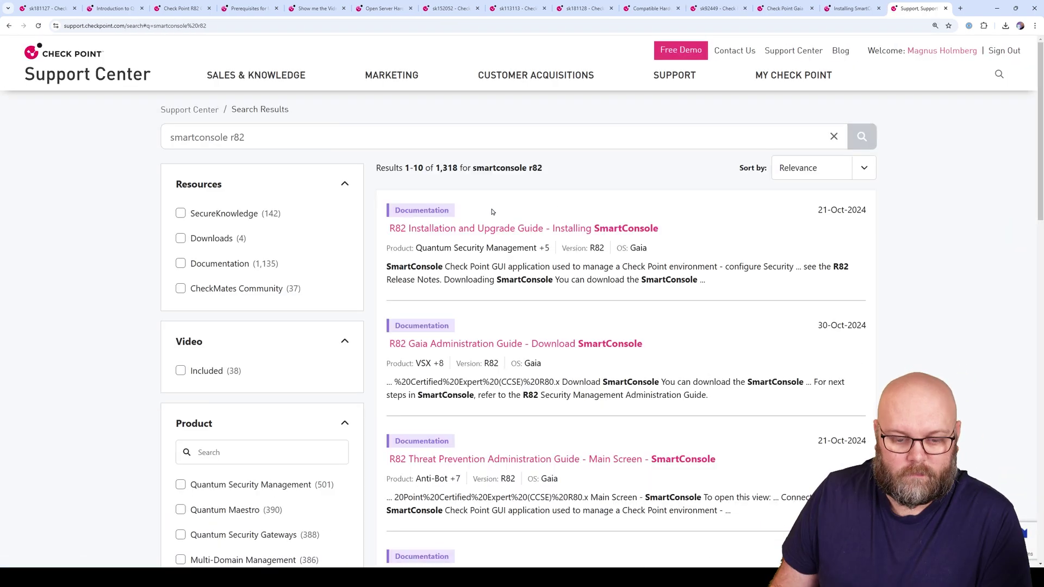
key("ctrl+1")
scroll(473, 217, "down", 15)
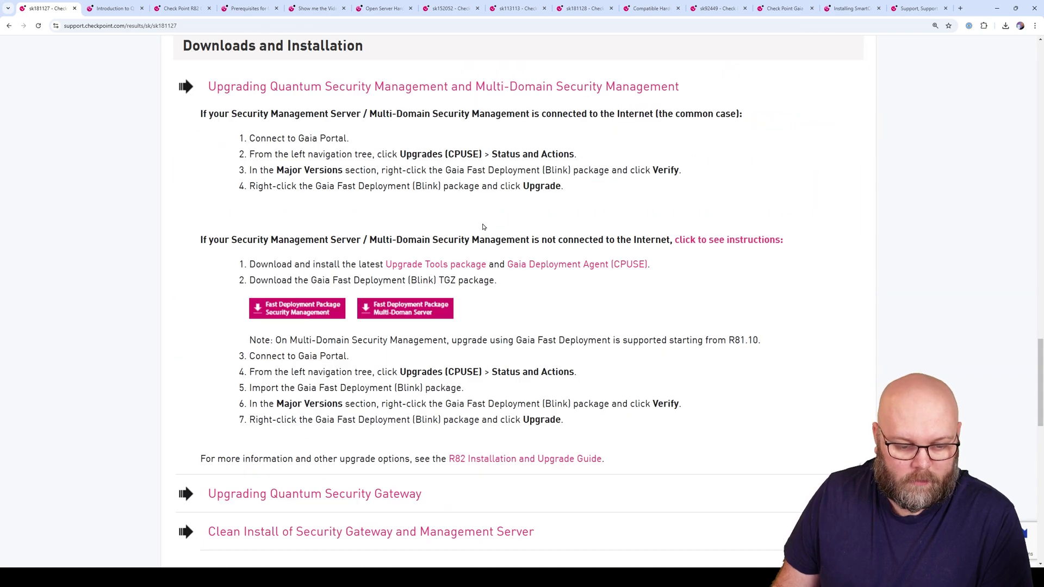
scroll(484, 231, "down", 4)
left_click(281, 447)
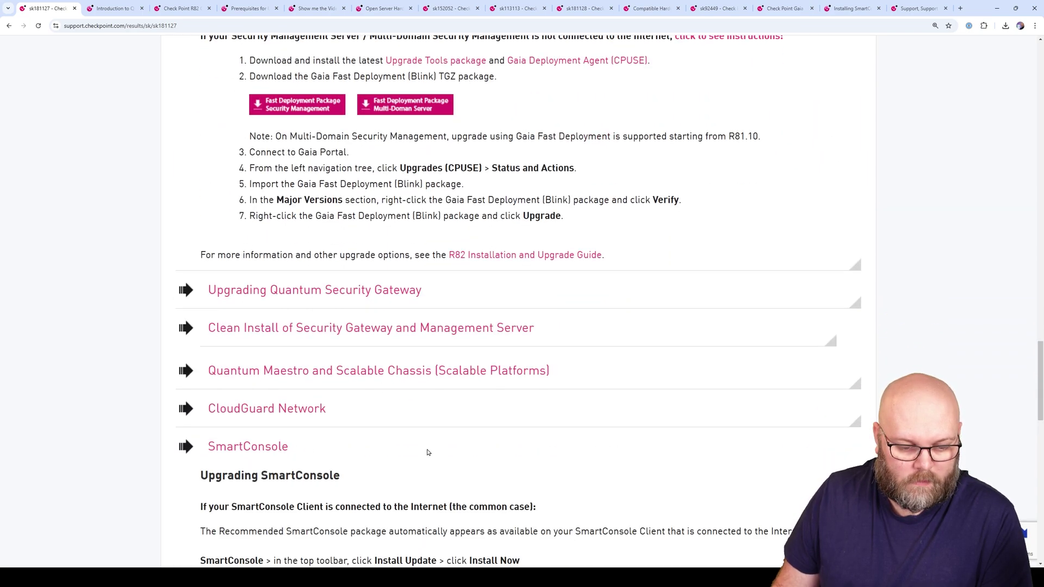
scroll(413, 437, "down", 4)
scroll(389, 429, "down", 3)
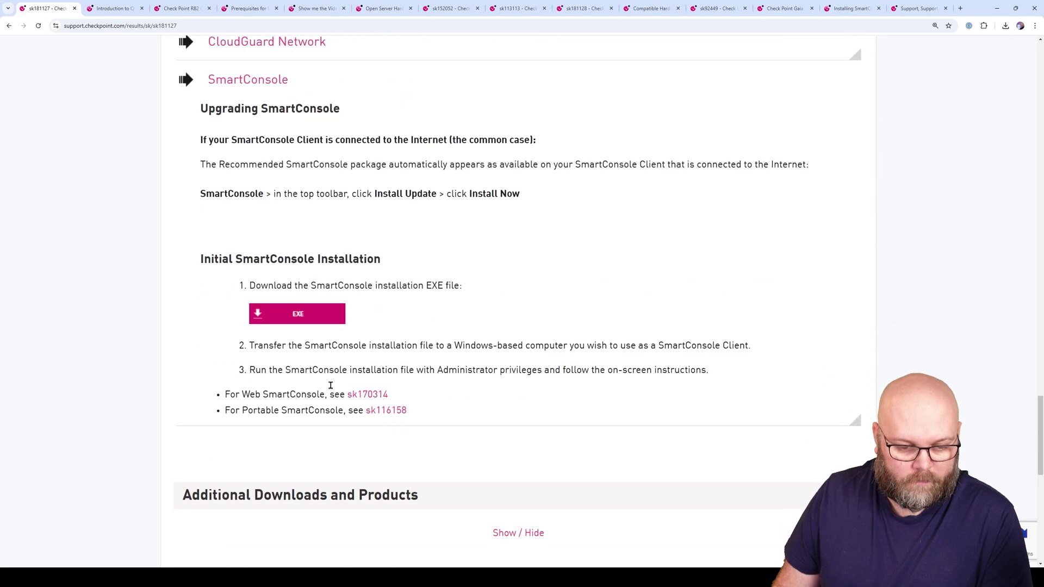
left_click(318, 321)
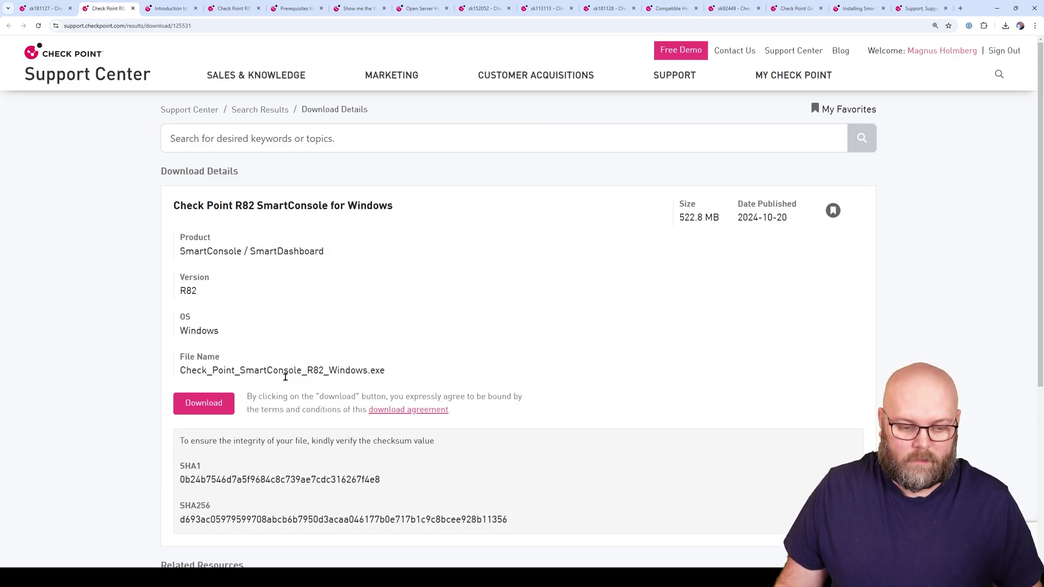
Download the R82 SmartConsole for Windows installer and confirm the download finished in Chrome
left_click(220, 403)
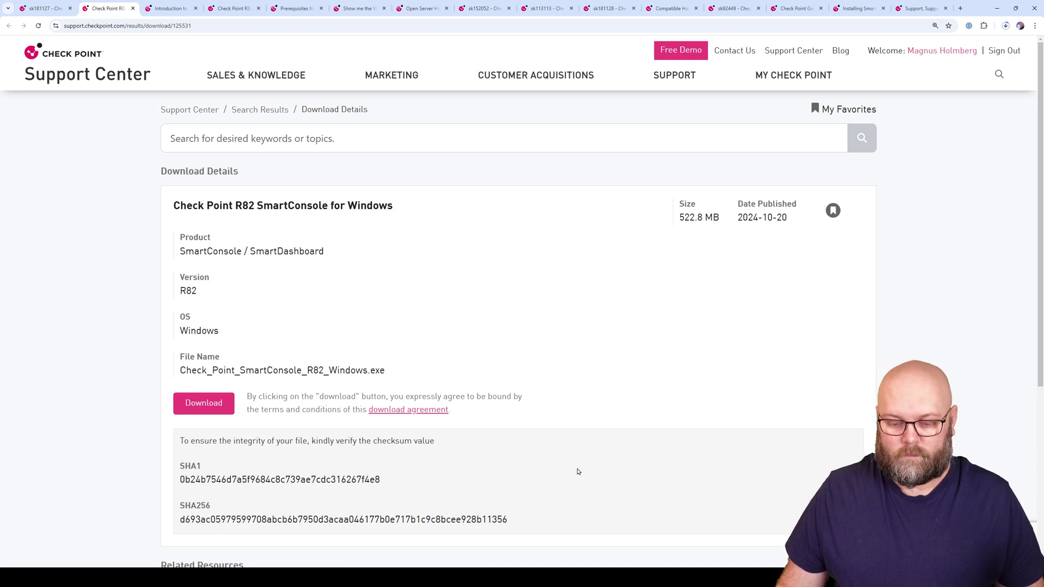
mouse_move(526, 577)
left_click(462, 528)
left_click(454, 338)
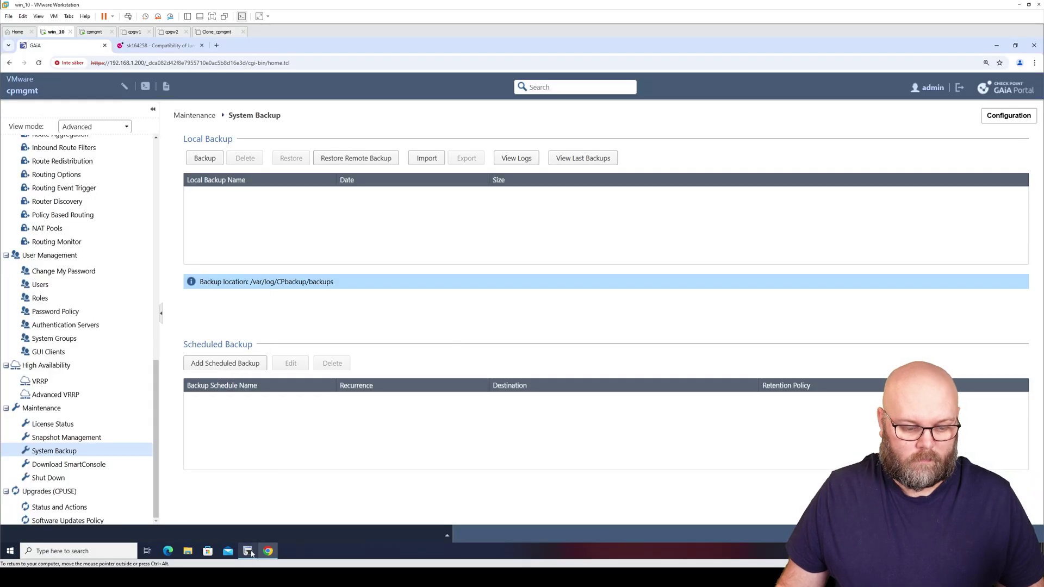
left_click(94, 32)
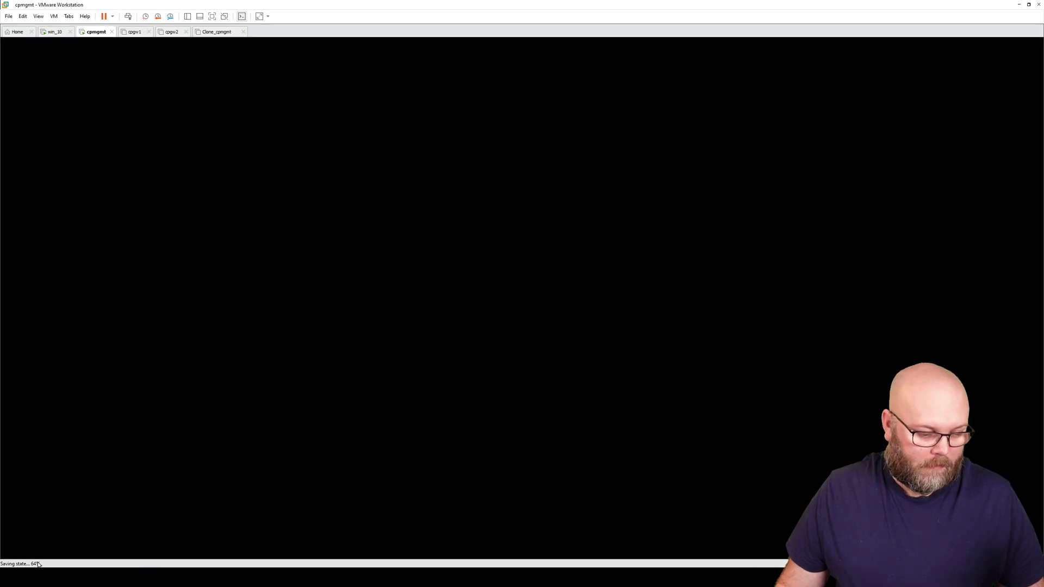
left_click(49, 35)
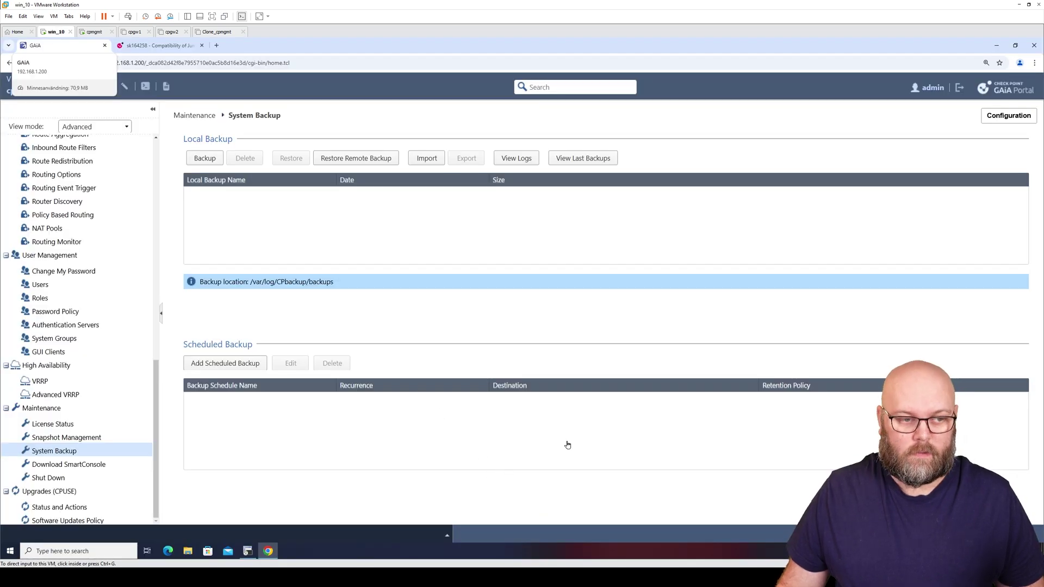
mouse_move(527, 578)
left_click(533, 530)
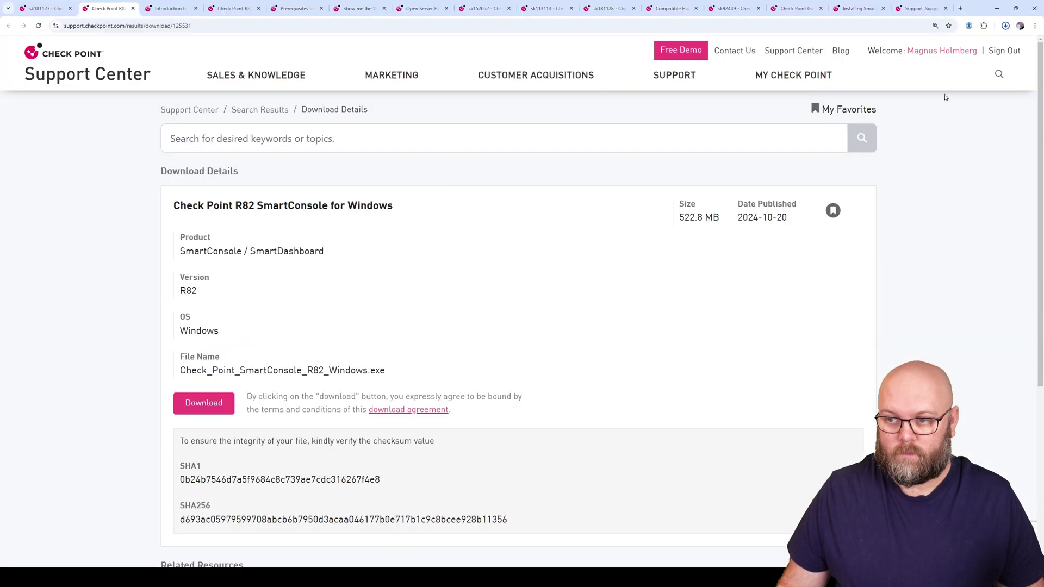
left_click(1006, 27)
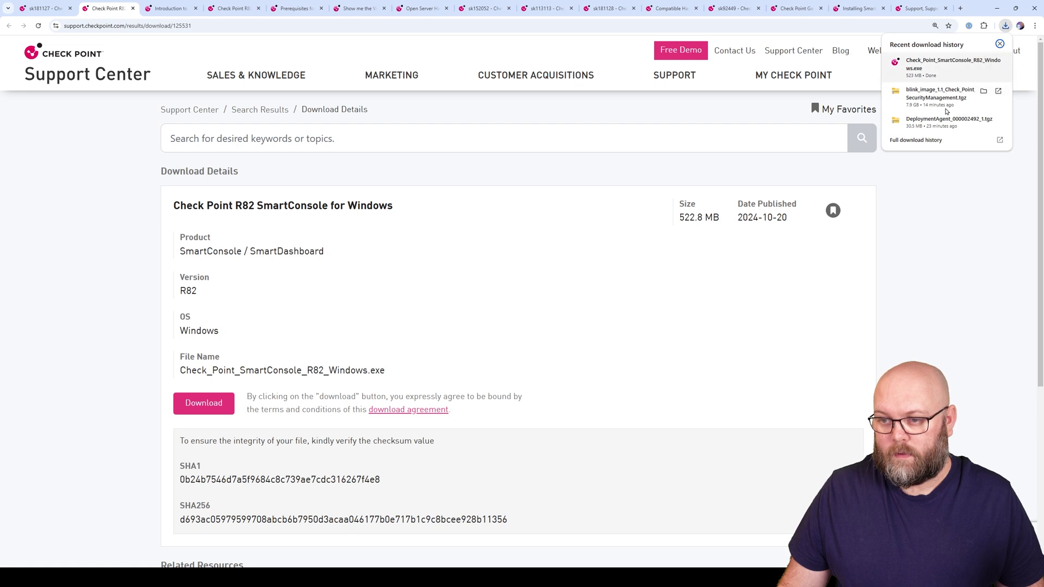
left_click(683, 451)
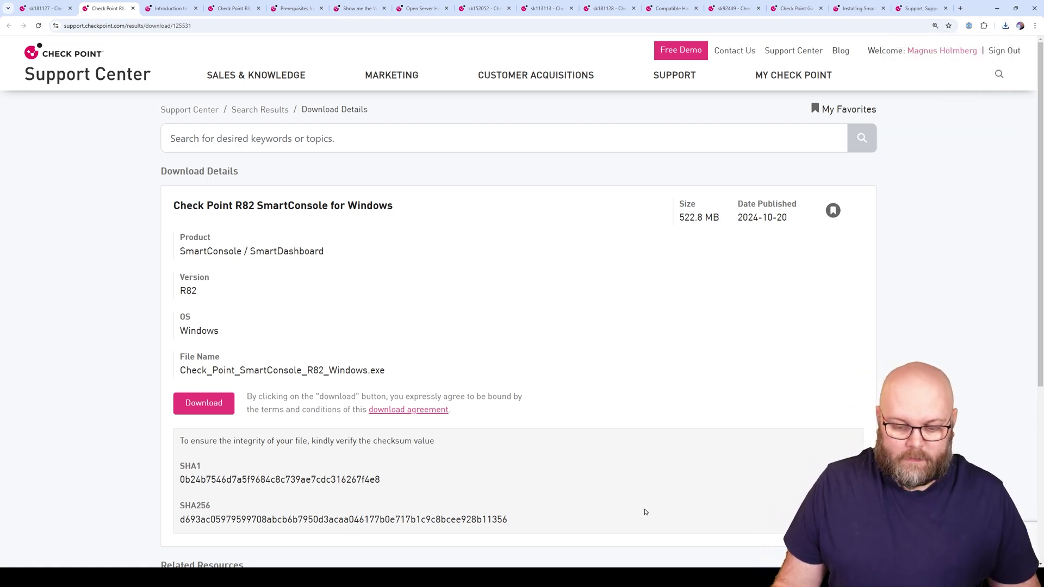
In the win_10 VM, open File Explorer on the Z: shared folders drive to run the installer
mouse_move(592, 562)
left_click(485, 522)
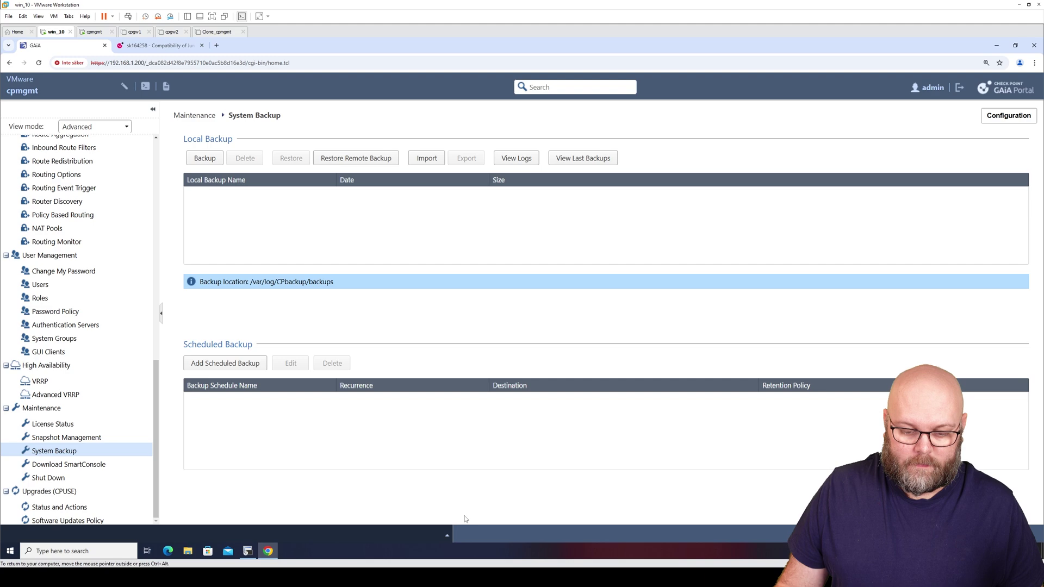
left_click(188, 551)
left_click(334, 325)
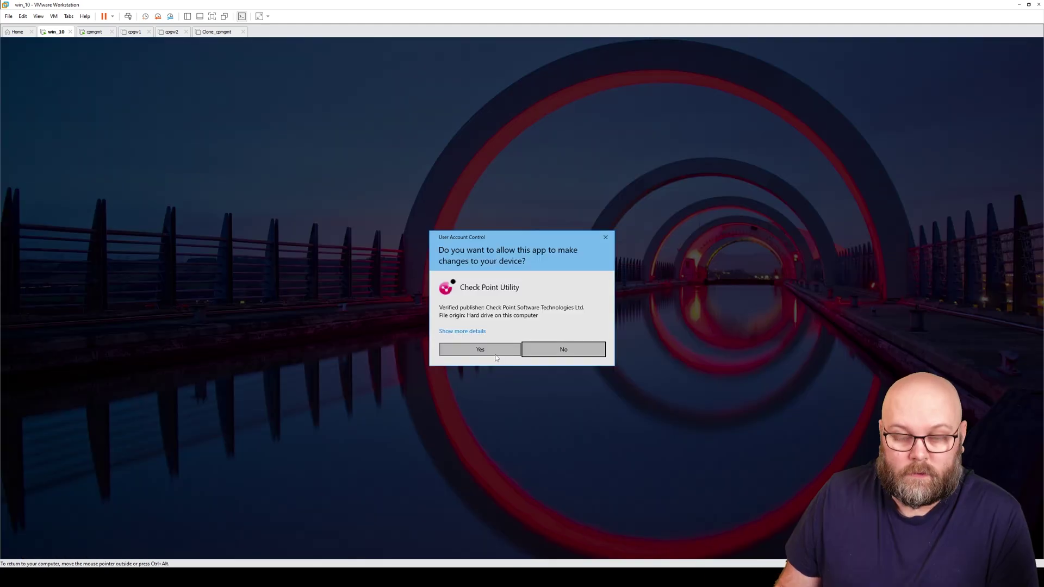
Approve the UAC prompt and install SmartConsole R82 until its login window appears, then view the cpmgmt console
left_click(480, 350)
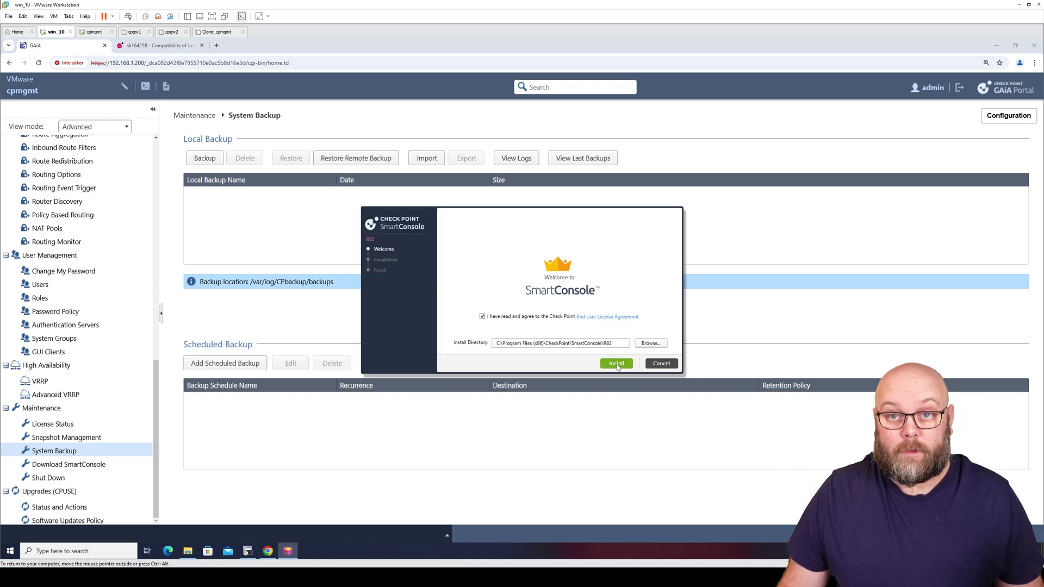
left_click(617, 364)
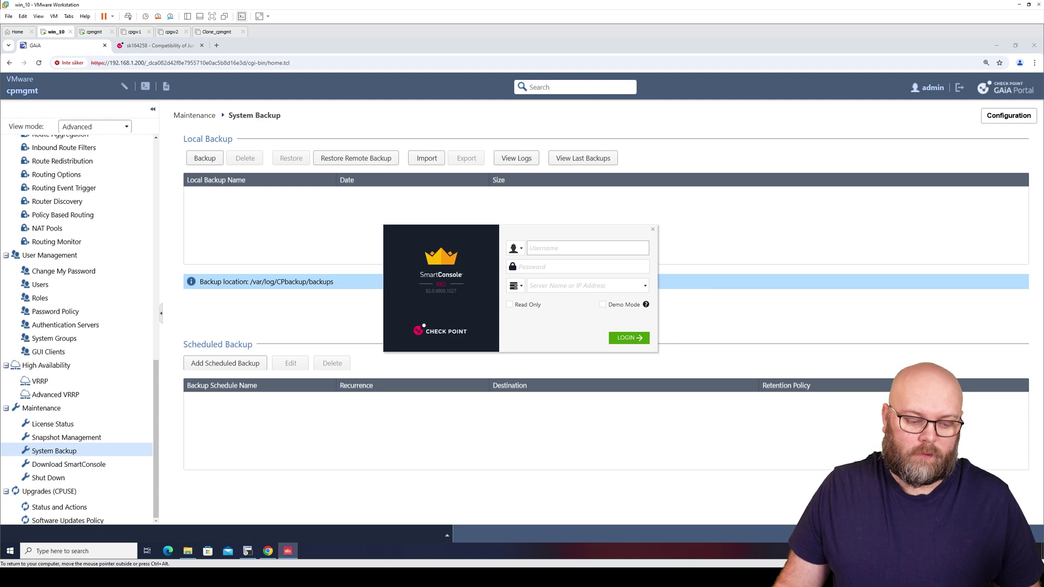
left_click(94, 32)
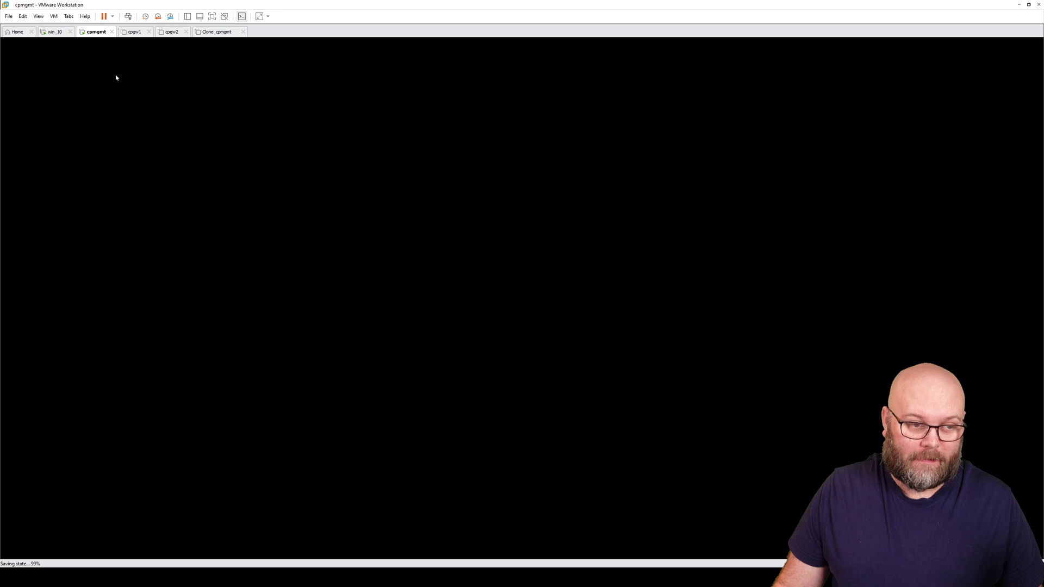
Glance at the cpmgmt VM's Snapshot menu without acting, then return to the win_10 VM tab
left_click(54, 32)
left_click(91, 34)
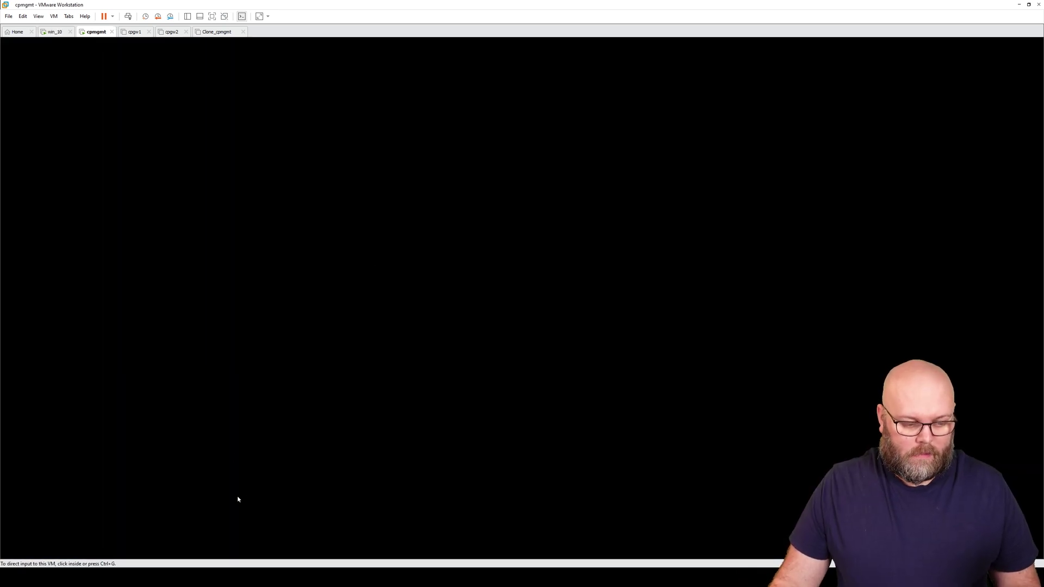
right_click(89, 31)
mouse_move(162, 107)
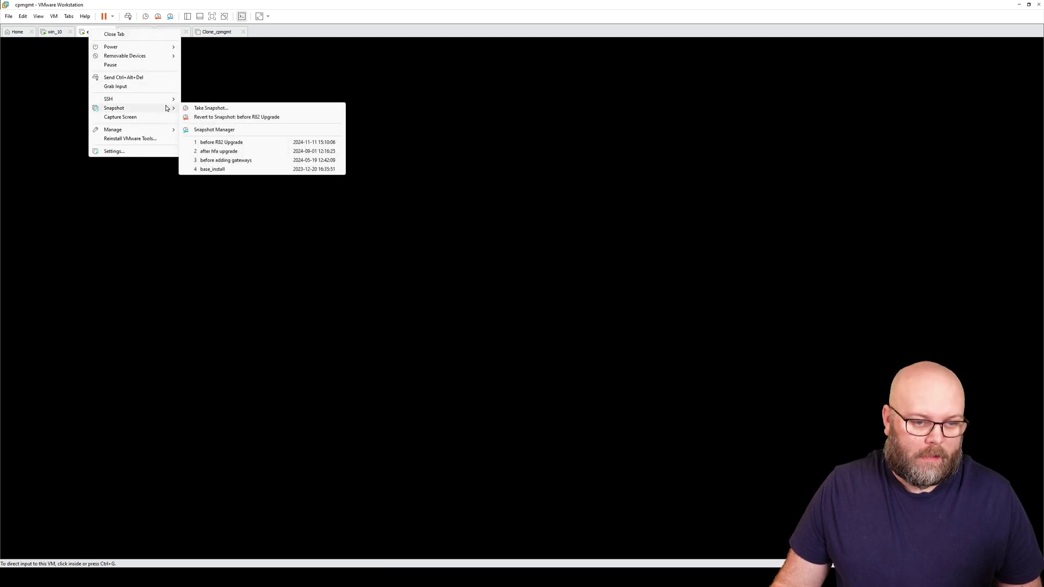
left_click(268, 75)
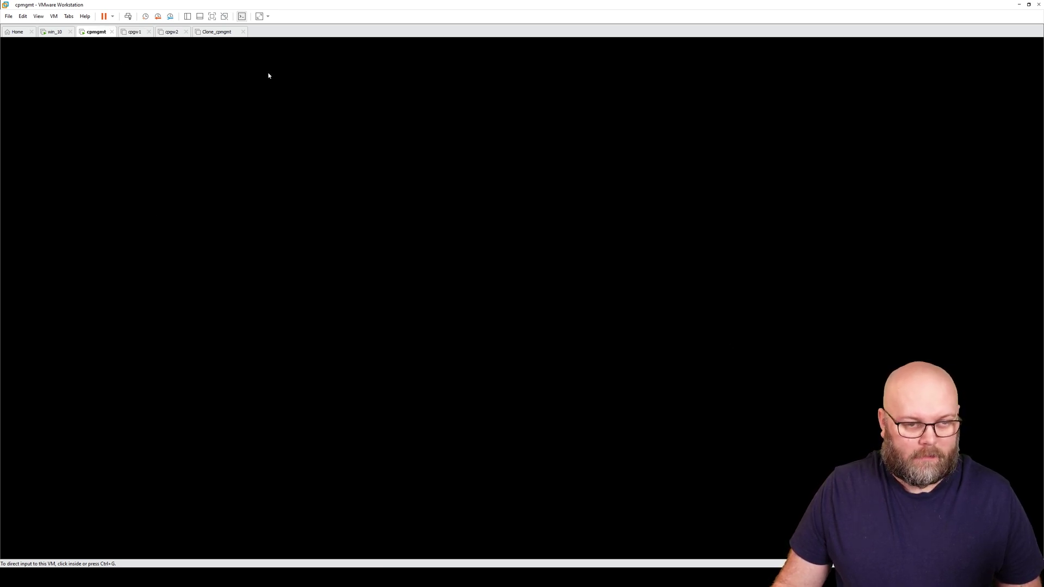
left_click(58, 34)
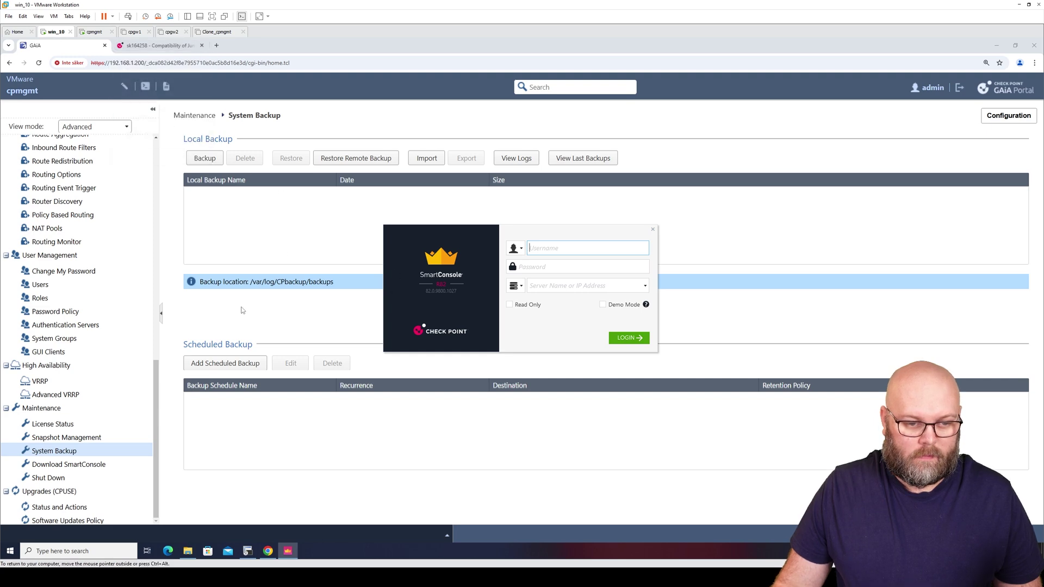
Select the R82 SecurityManagement blink package in CPUSE Status and Actions to review its details
left_click(109, 507)
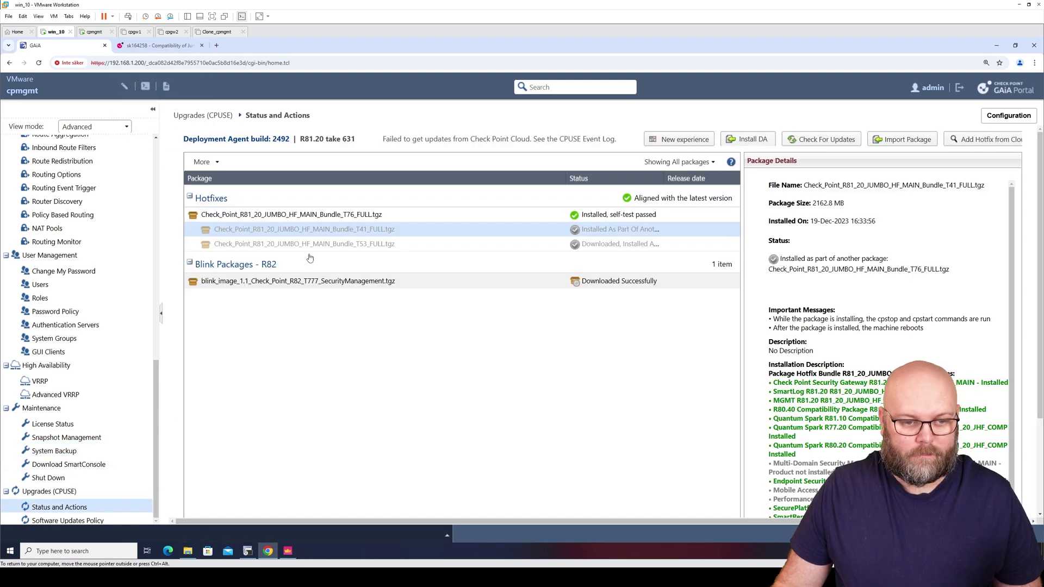
left_click(330, 282)
scroll(329, 283, "down", 2)
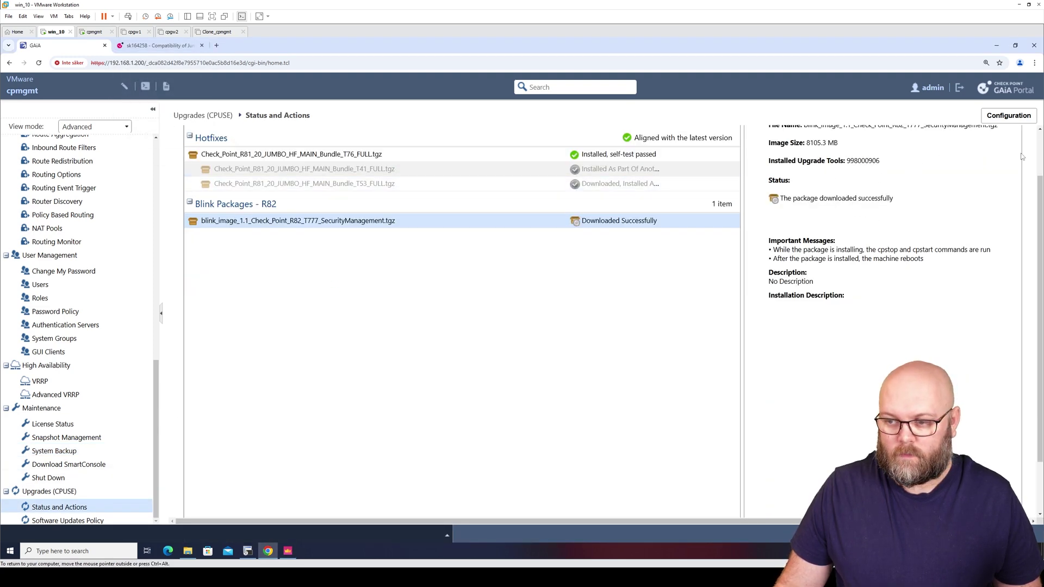
scroll(1041, 148, "up", 1)
scroll(1041, 149, "up", 1)
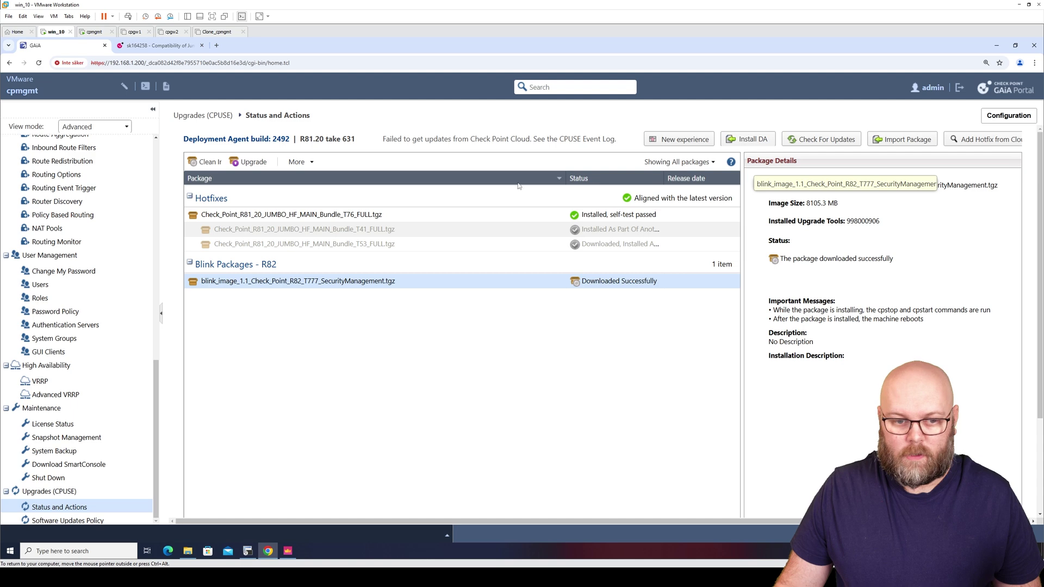
Upgrade to the blink package, accepting the automatic reboot and continuing past the Jumbo HFA warning
left_click(253, 162)
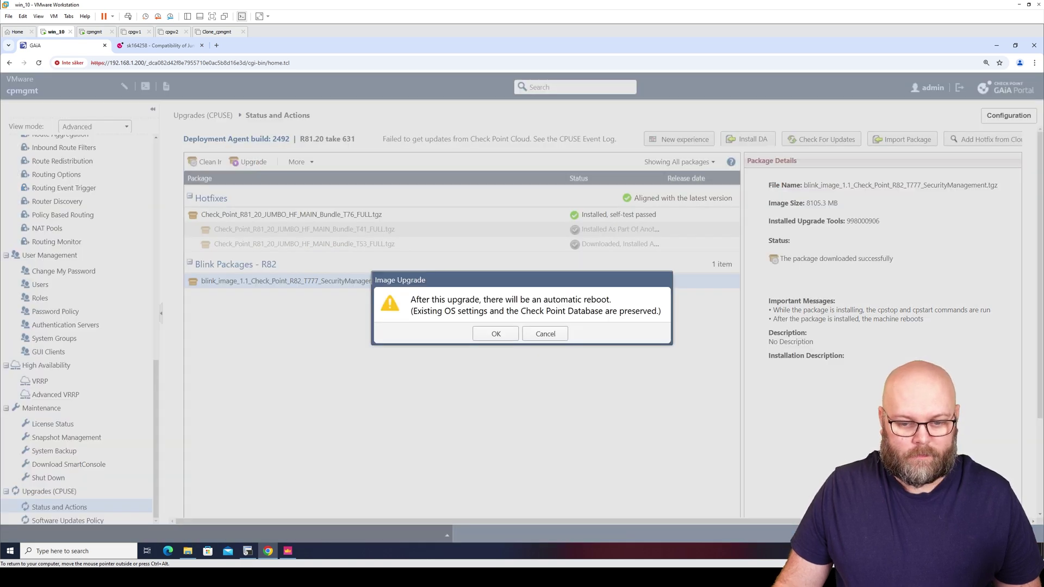
left_click(489, 336)
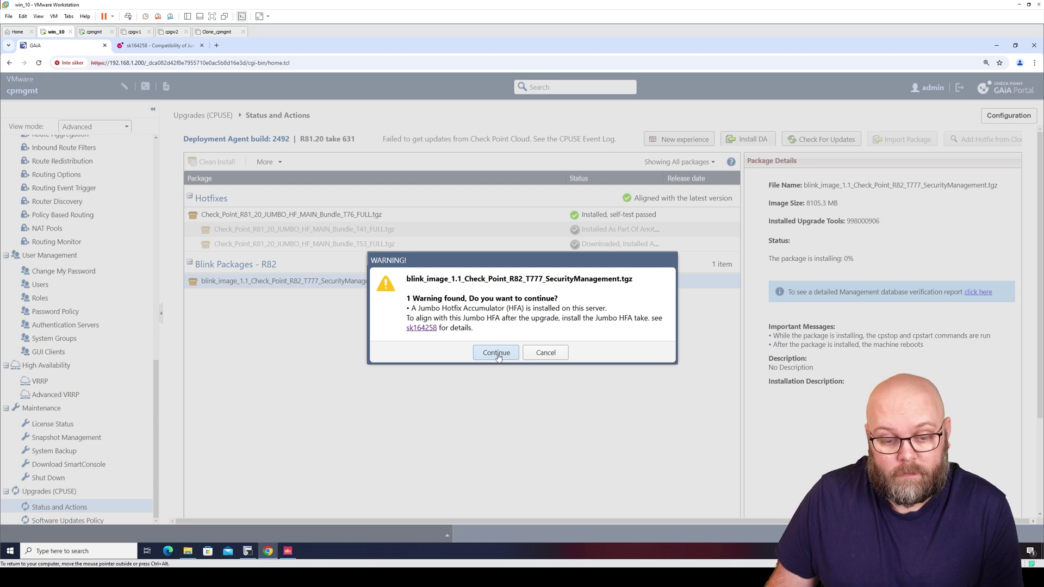
left_click(496, 353)
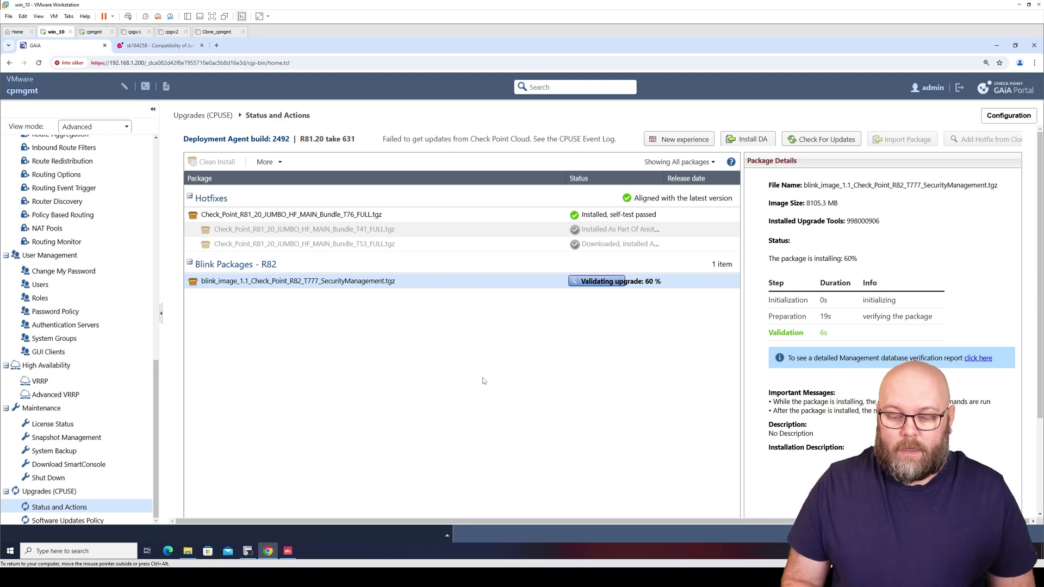
left_click(980, 358)
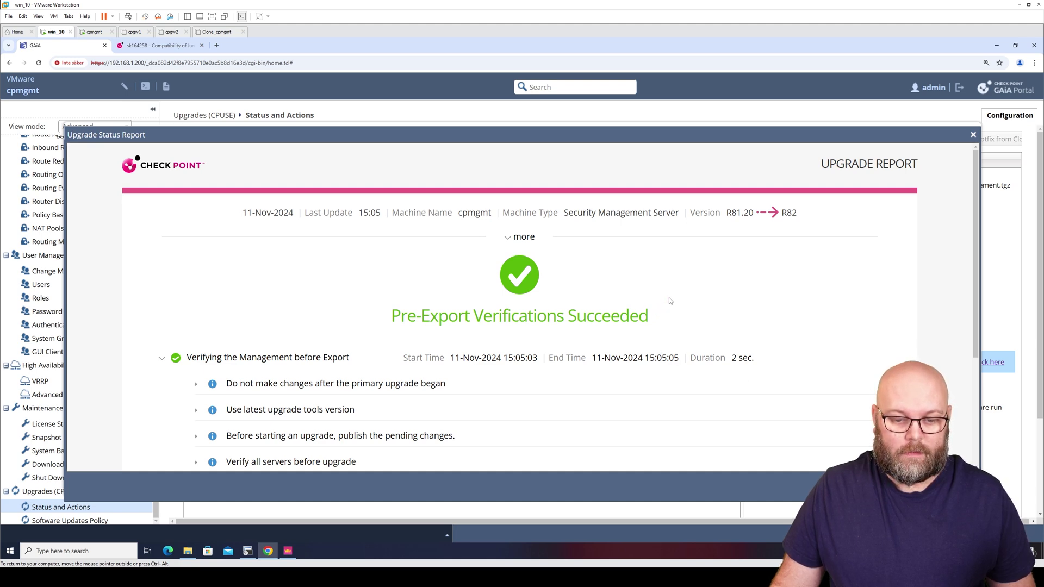
scroll(668, 298, "down", 4)
scroll(463, 289, "up", 2)
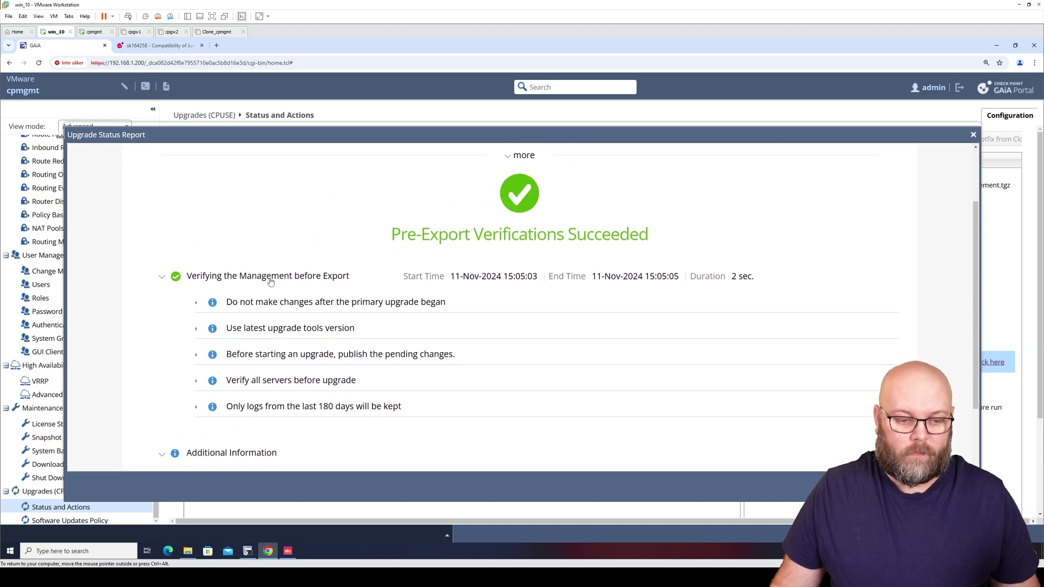
left_click(200, 305)
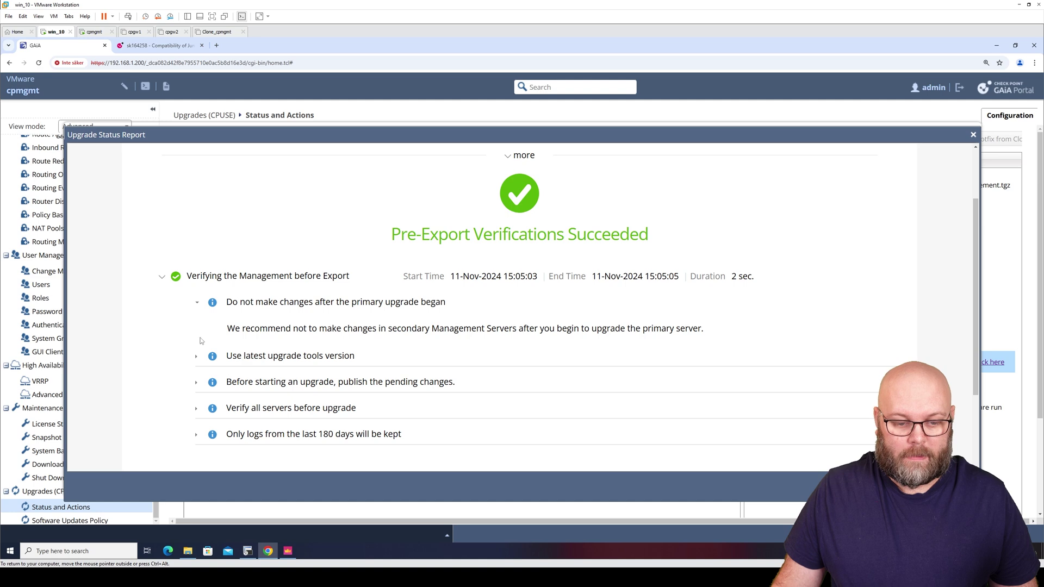
left_click(198, 359)
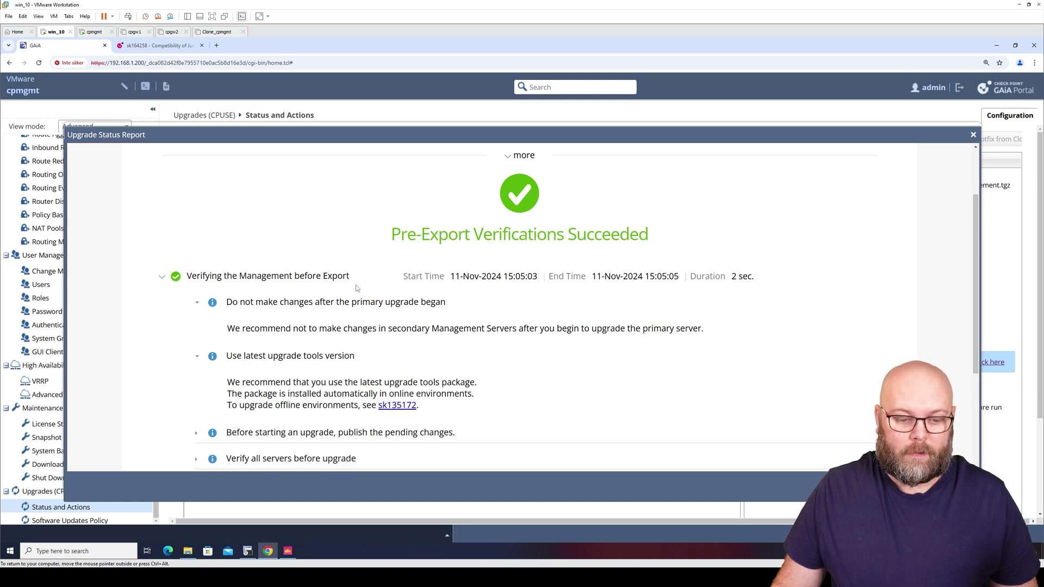
scroll(304, 326, "down", 2)
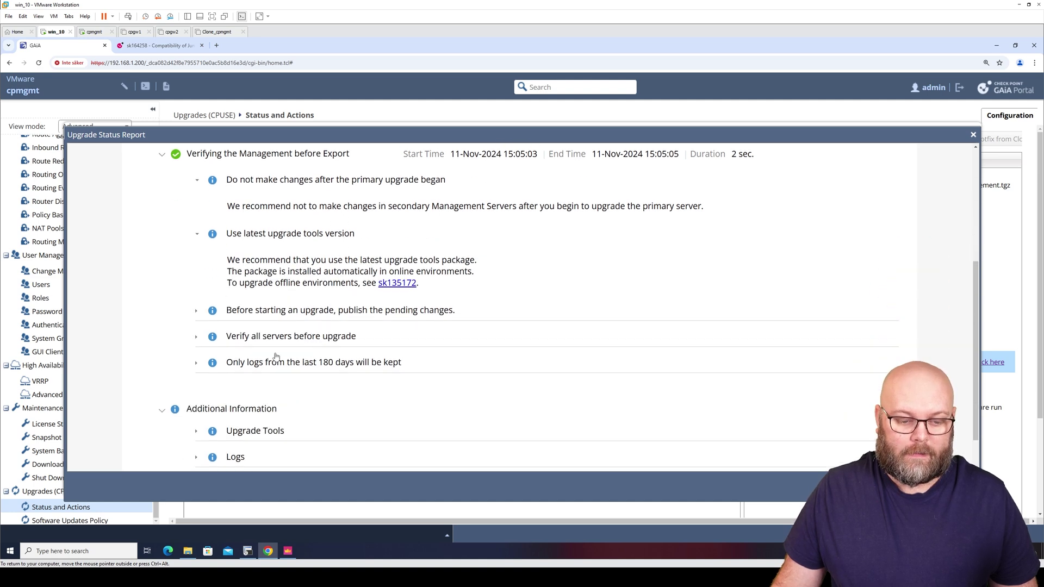
left_click(198, 310)
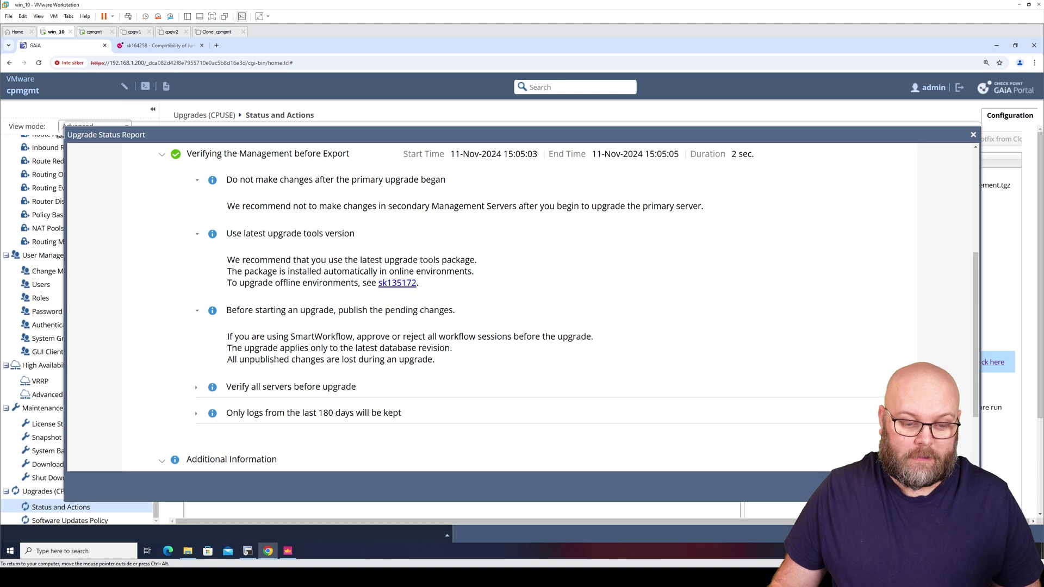
left_click(198, 388)
scroll(199, 392, "down", 3)
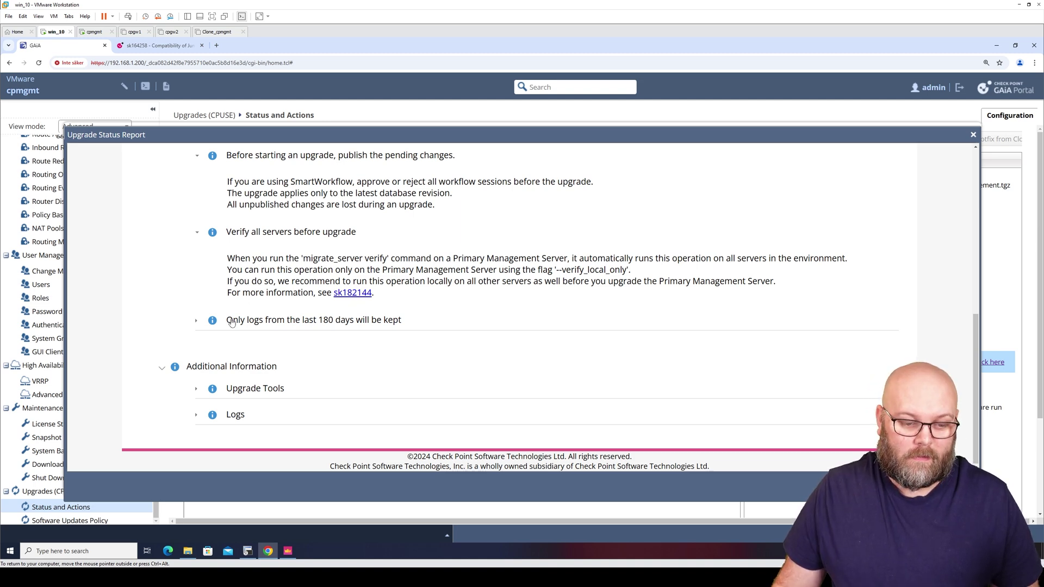
left_click(196, 322)
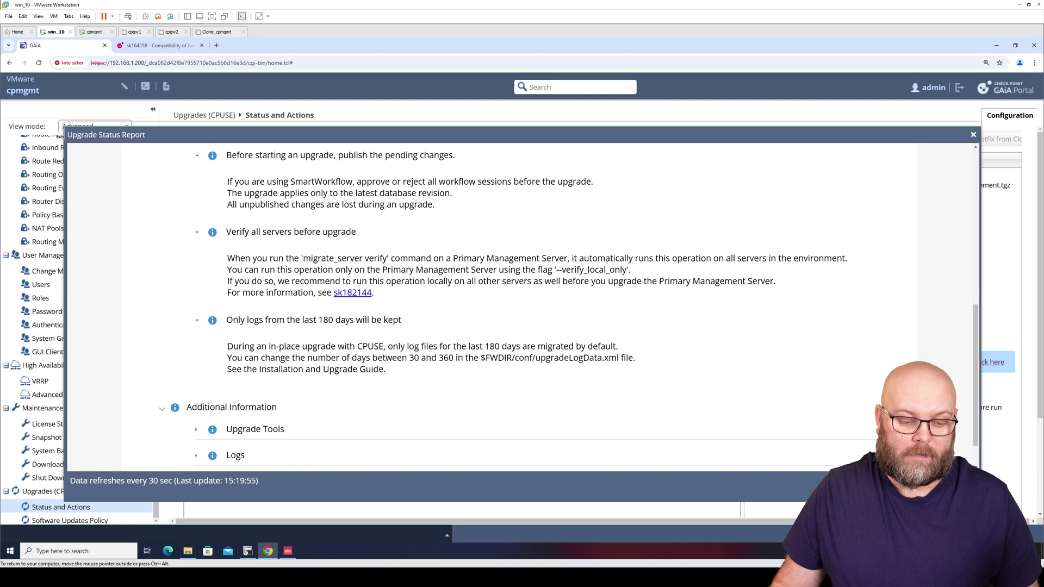
scroll(194, 392, "down", 1)
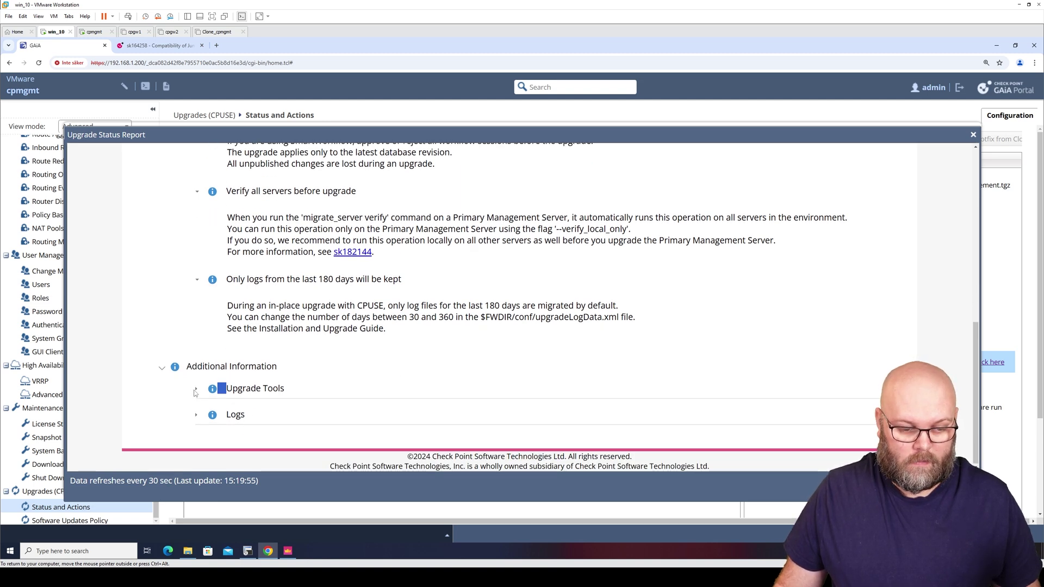
left_click(196, 391)
scroll(204, 427, "down", 1)
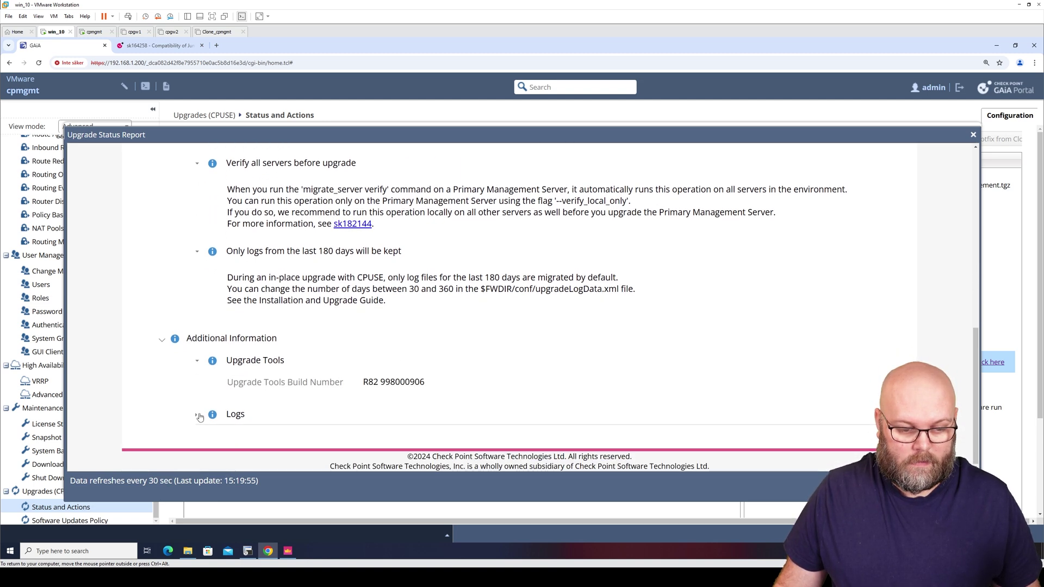
left_click(196, 414)
scroll(197, 415, "down", 1)
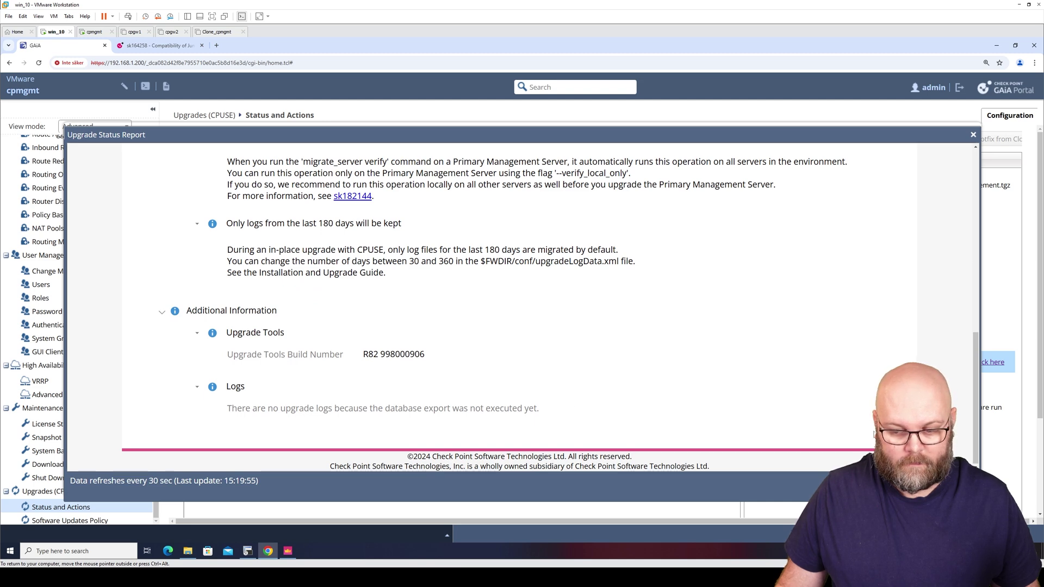
key("Escape")
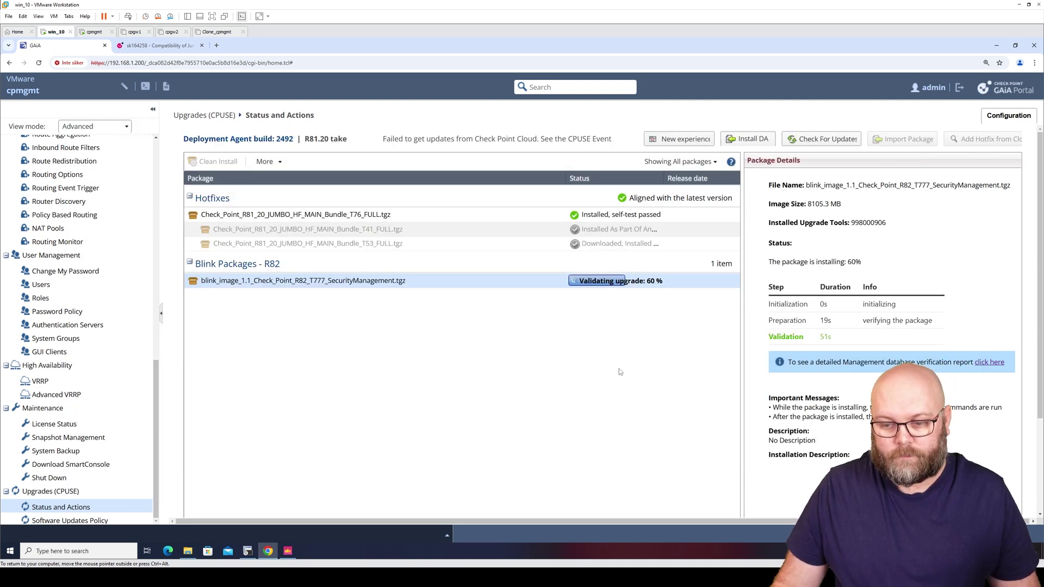
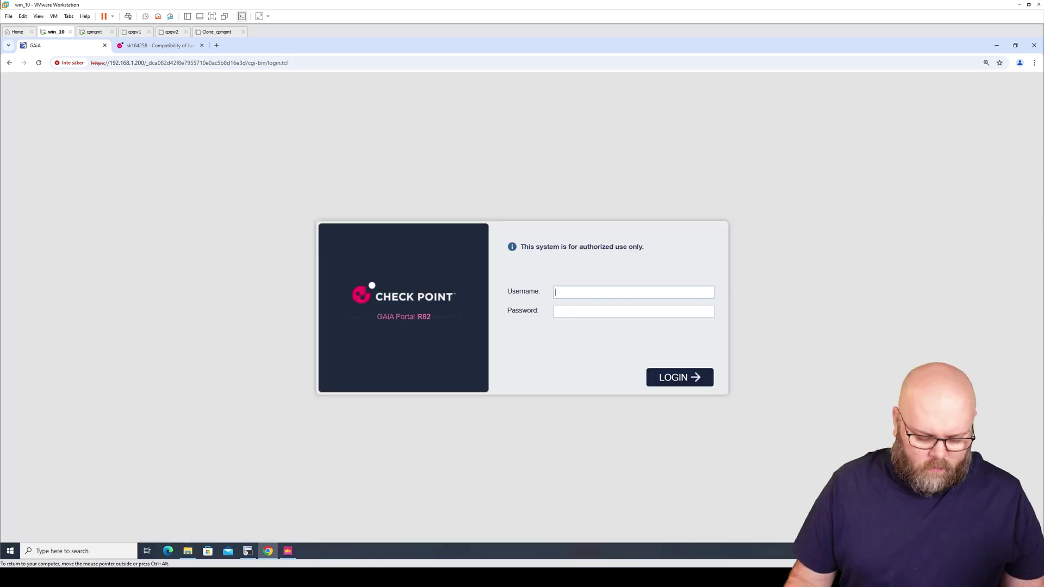
Sign back in to the Gaia Portal with the admin username and password after the reboot
type("admin")
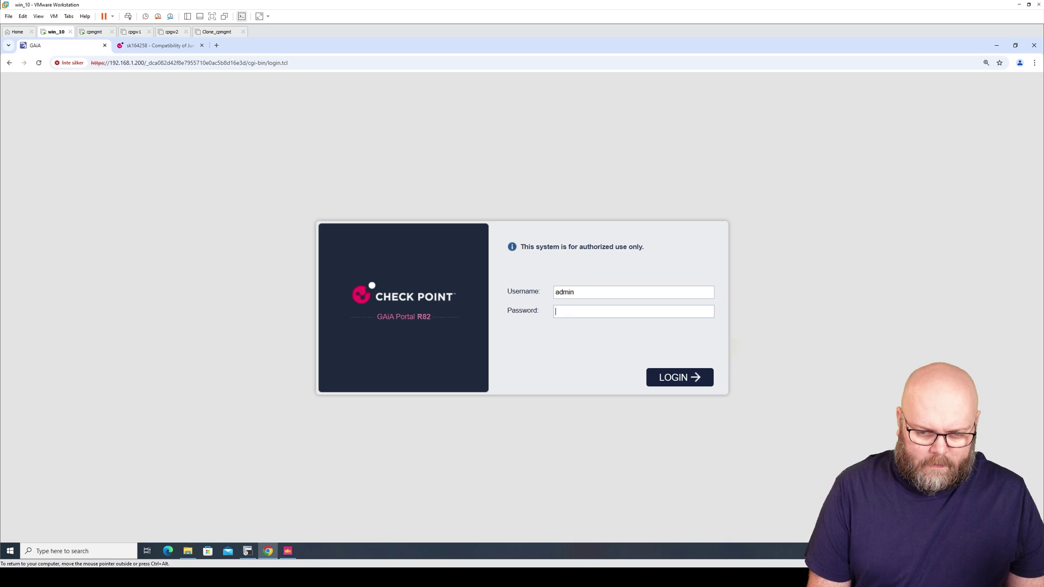
key("Tab")
type("********")
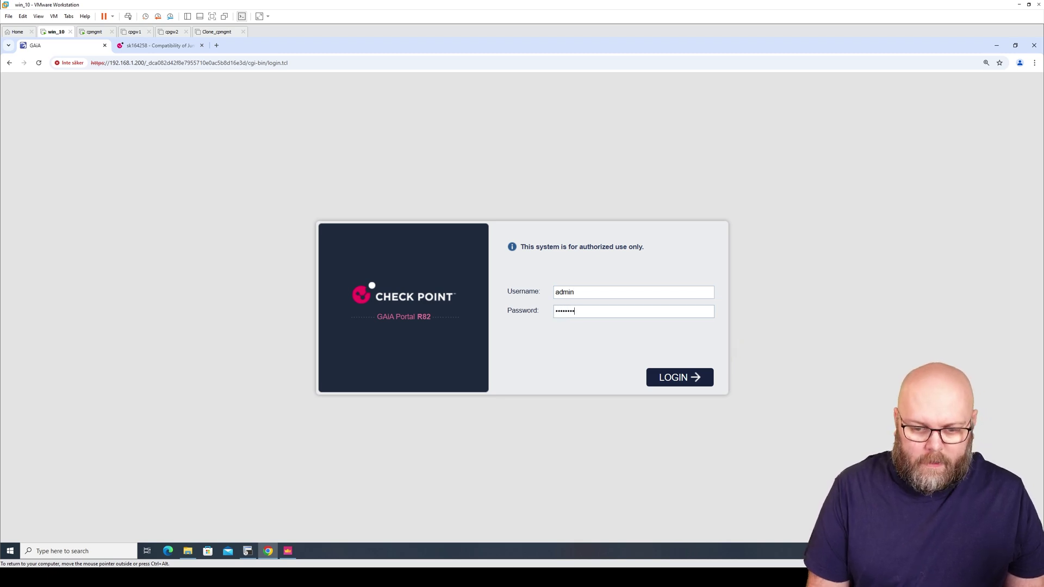
key("Return")
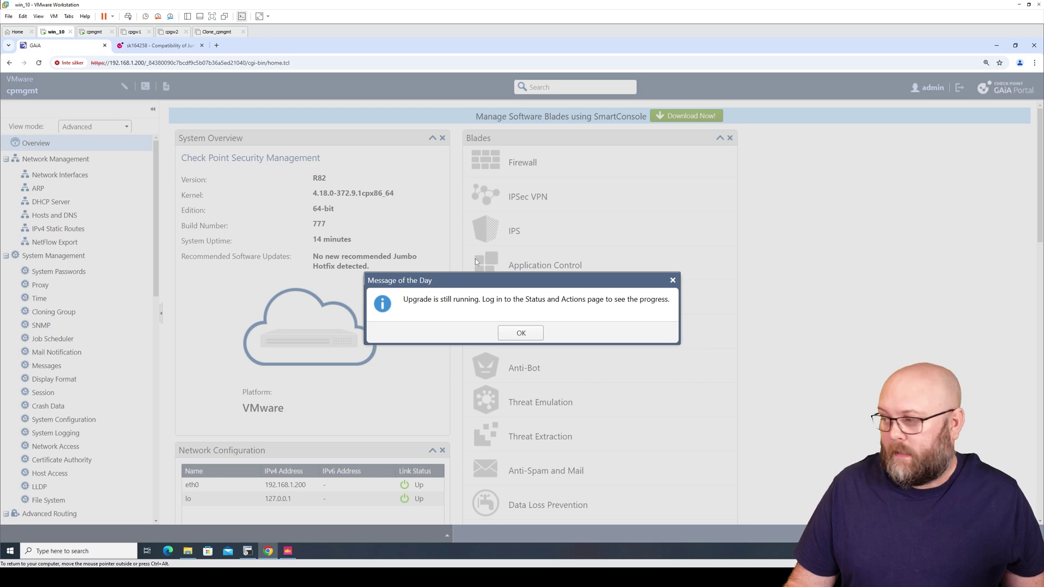
Dismiss the upgrade-running notice, open Available Updates, and expand the R82 package details
left_click(521, 334)
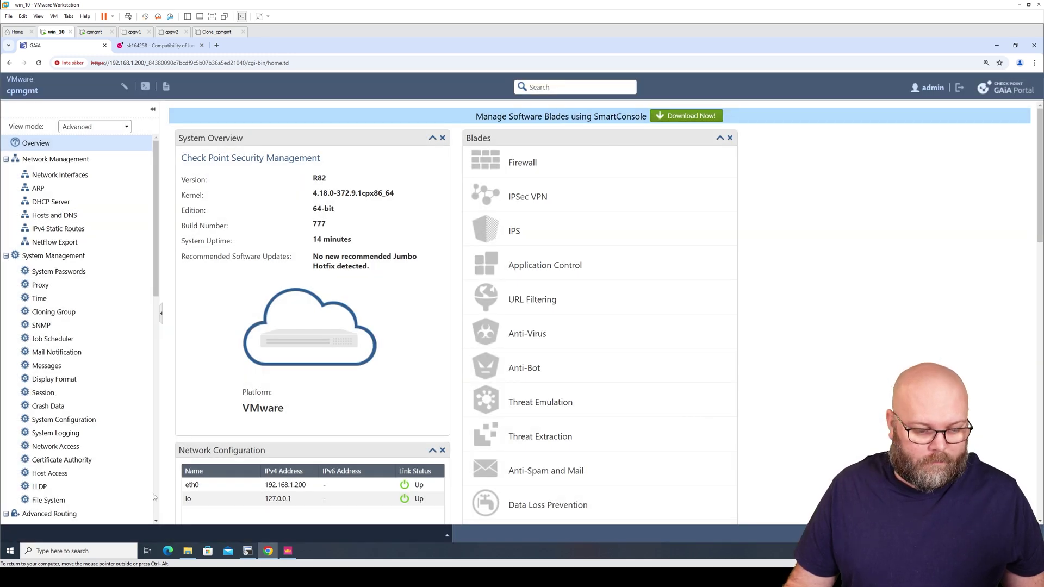
scroll(138, 517, "down", 10)
left_click(137, 508)
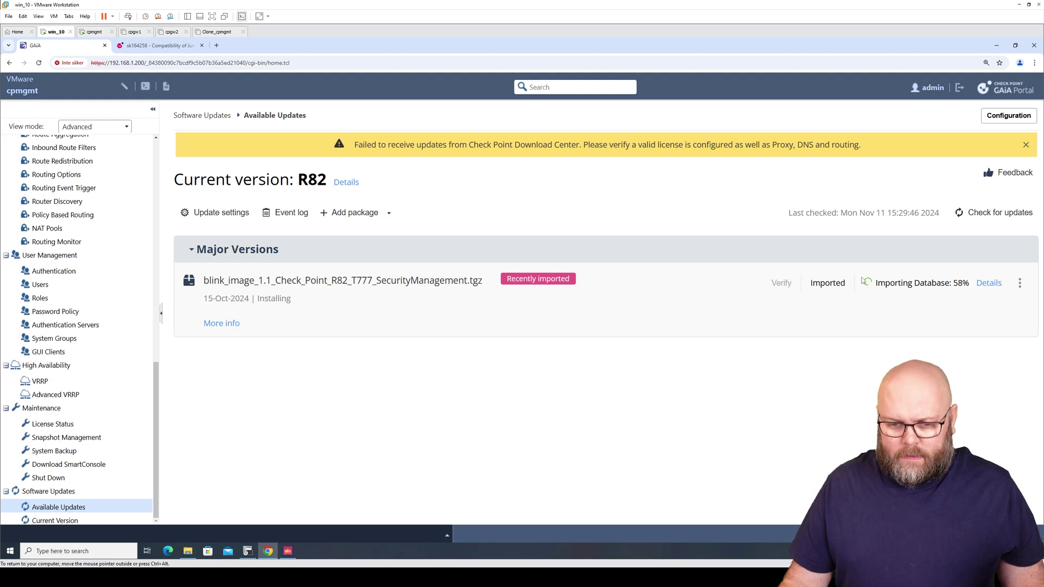
left_click(236, 324)
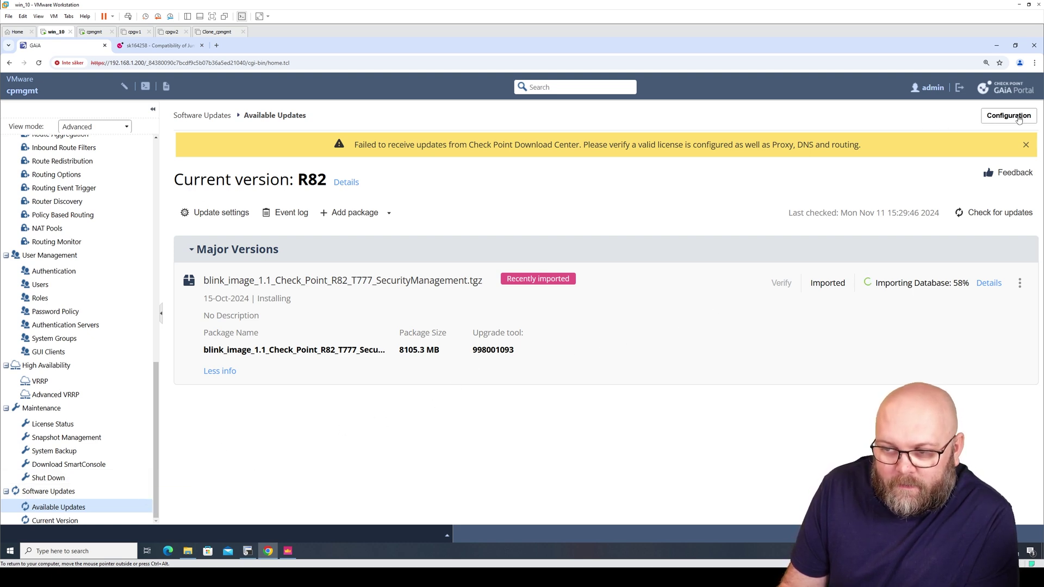
Open the Upgrade Report and follow the R81.20 to R82 import until Database Import Succeeded
left_click(989, 284)
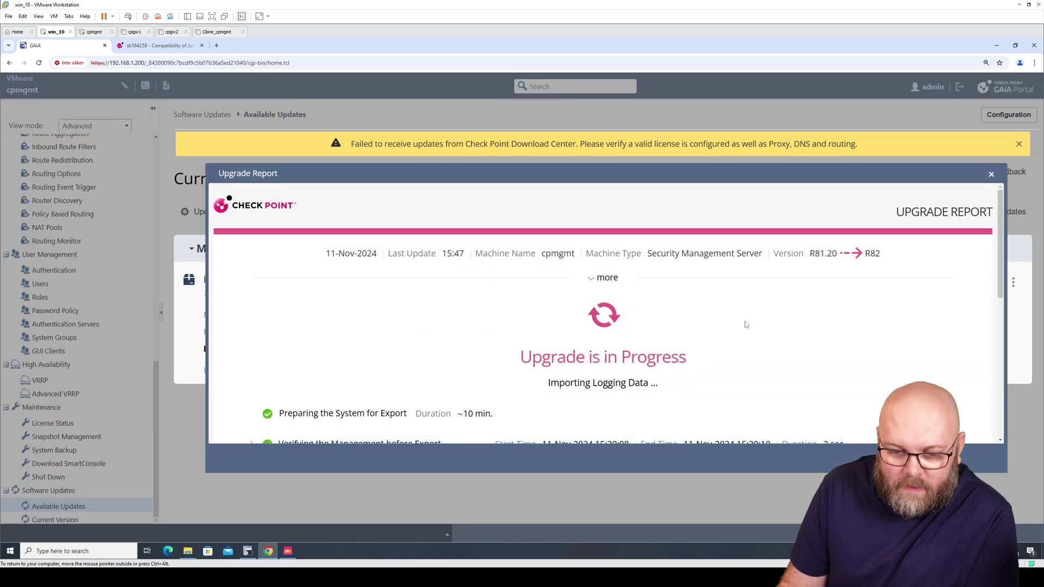
scroll(729, 306, "down", 2)
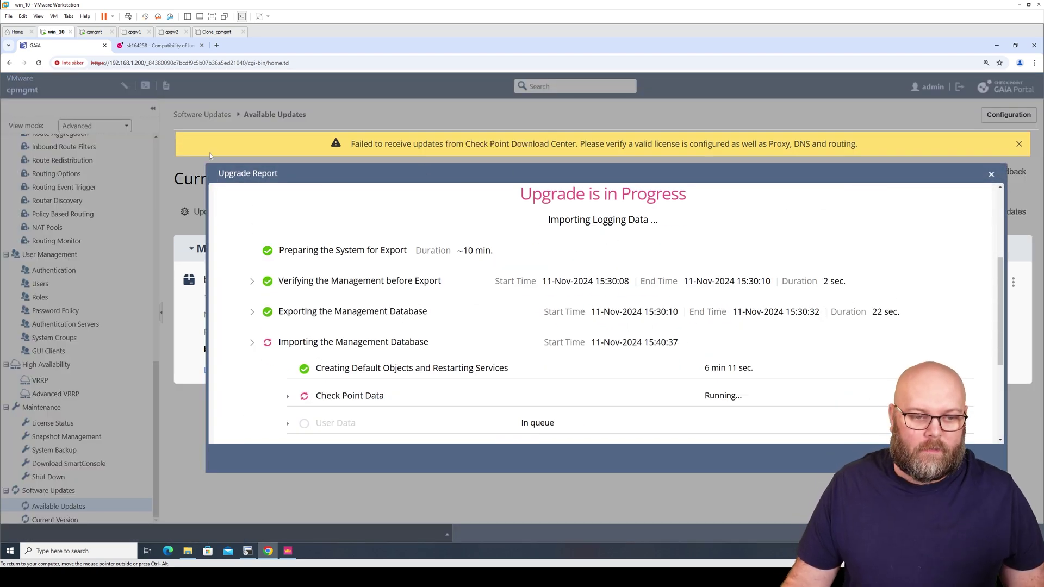
scroll(585, 322, "down", 2)
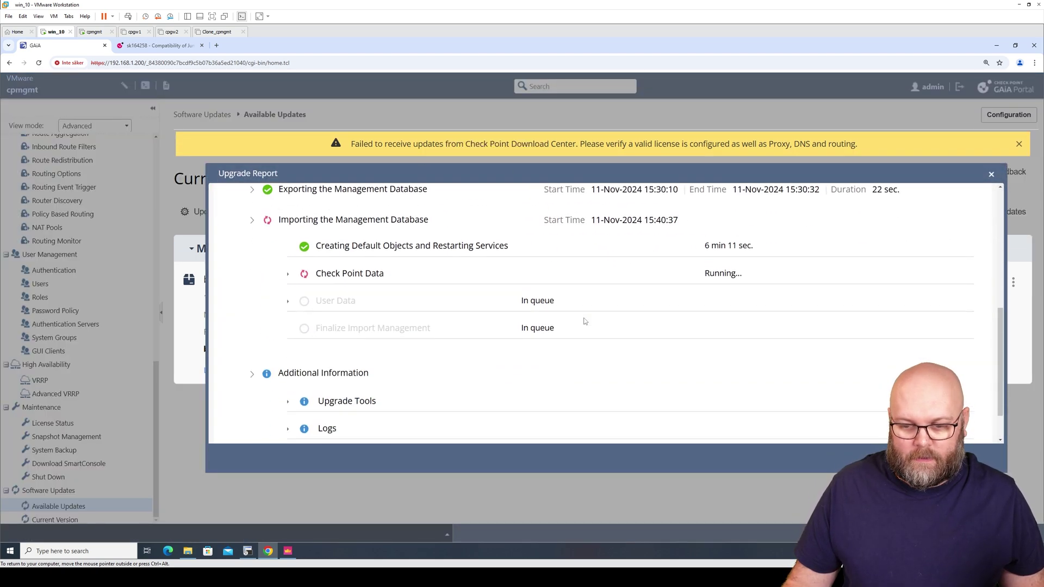
scroll(584, 321, "up", 6)
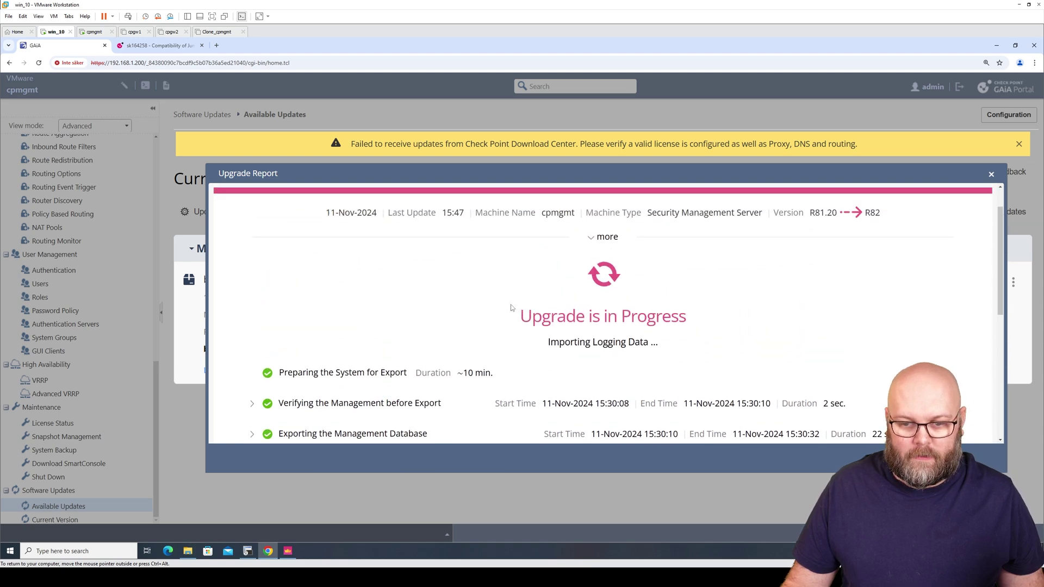
scroll(515, 305, "down", 3)
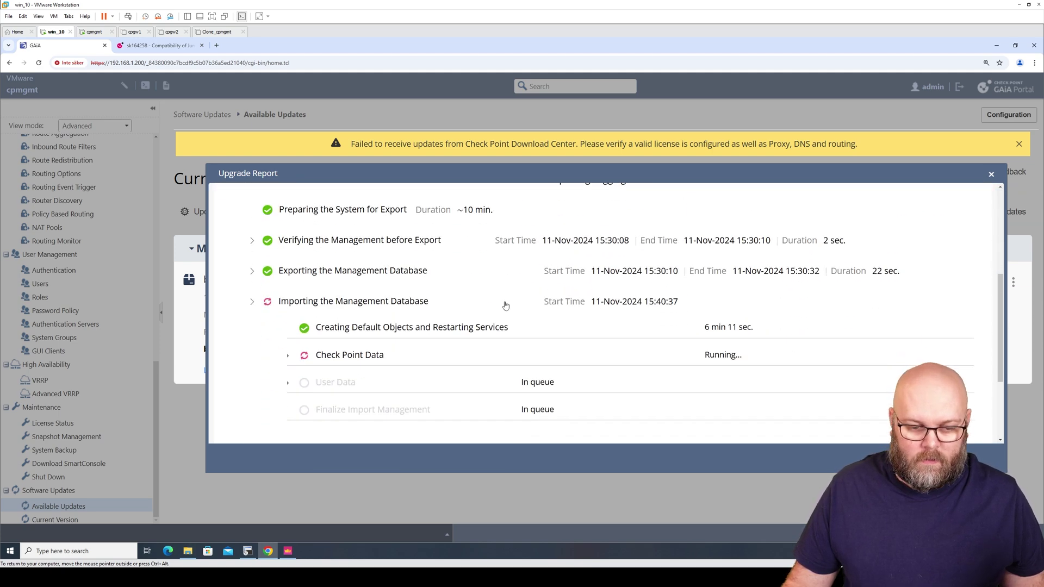
scroll(413, 334, "down", 2)
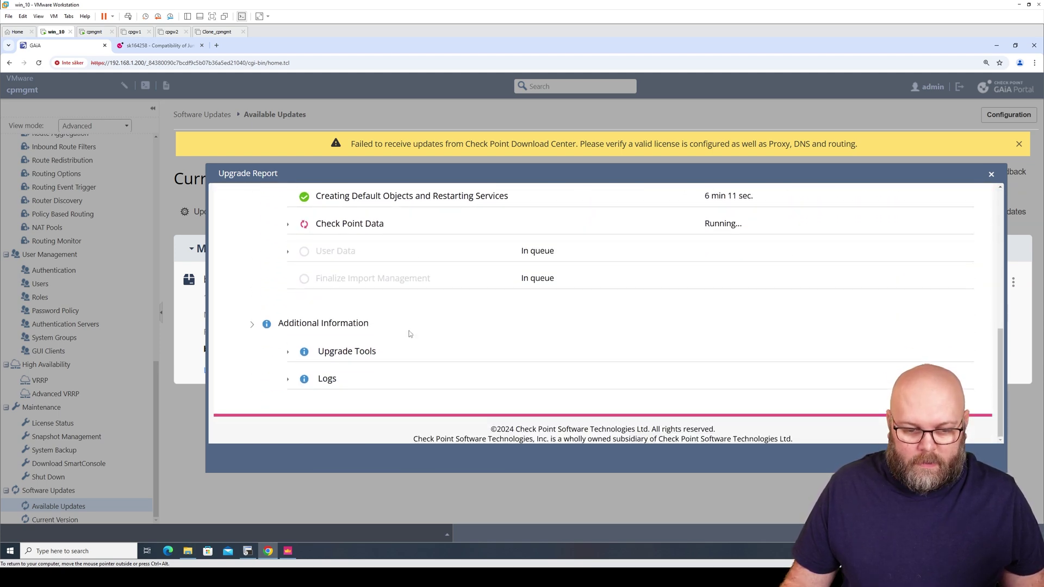
scroll(423, 334, "up", 2)
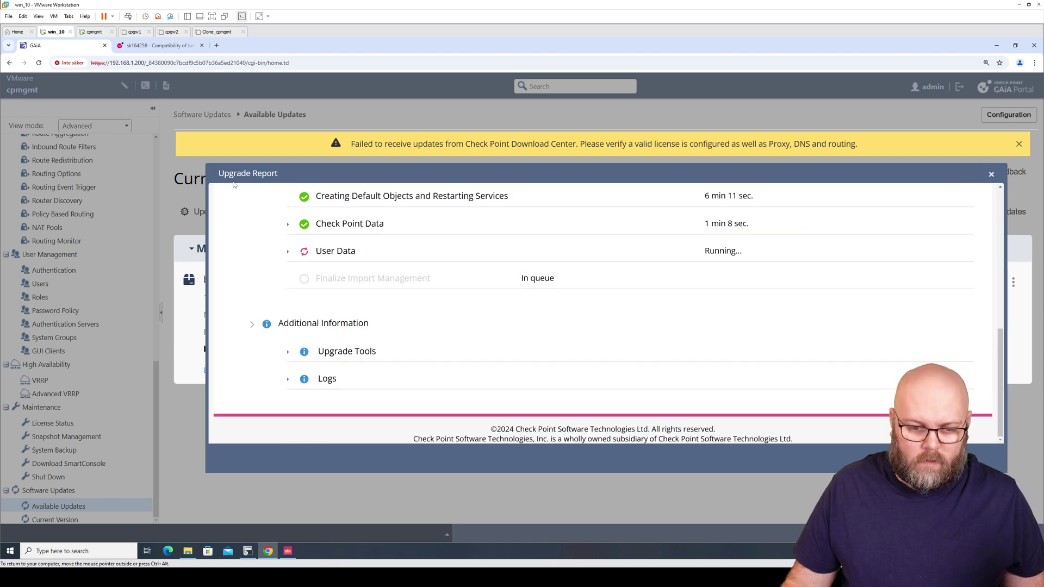
key("ctrl+a")
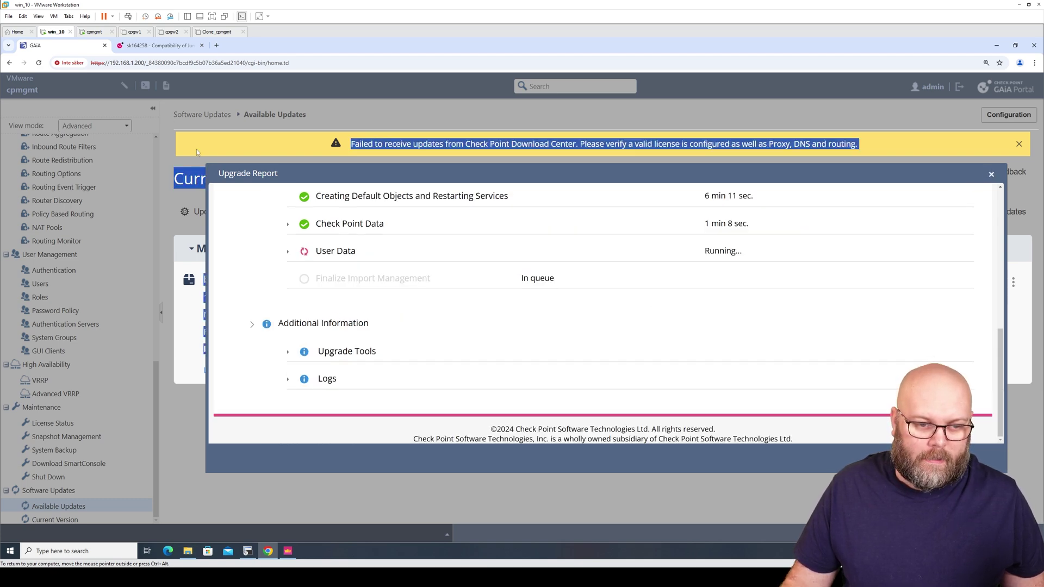
left_click(546, 323)
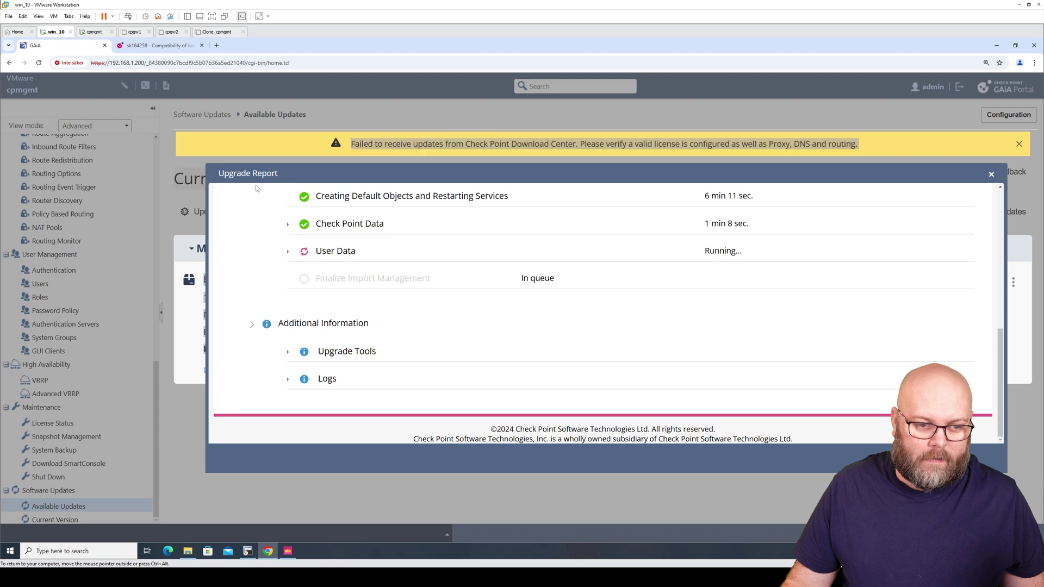
left_click(848, 173)
scroll(718, 311, "up", 7)
scroll(719, 311, "down", 3)
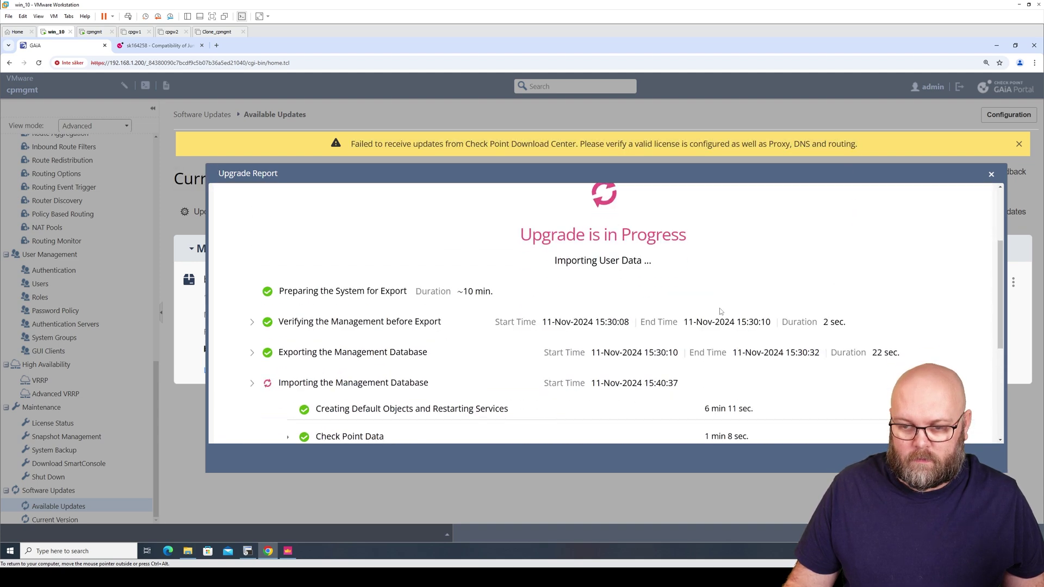
scroll(721, 312, "up", 2)
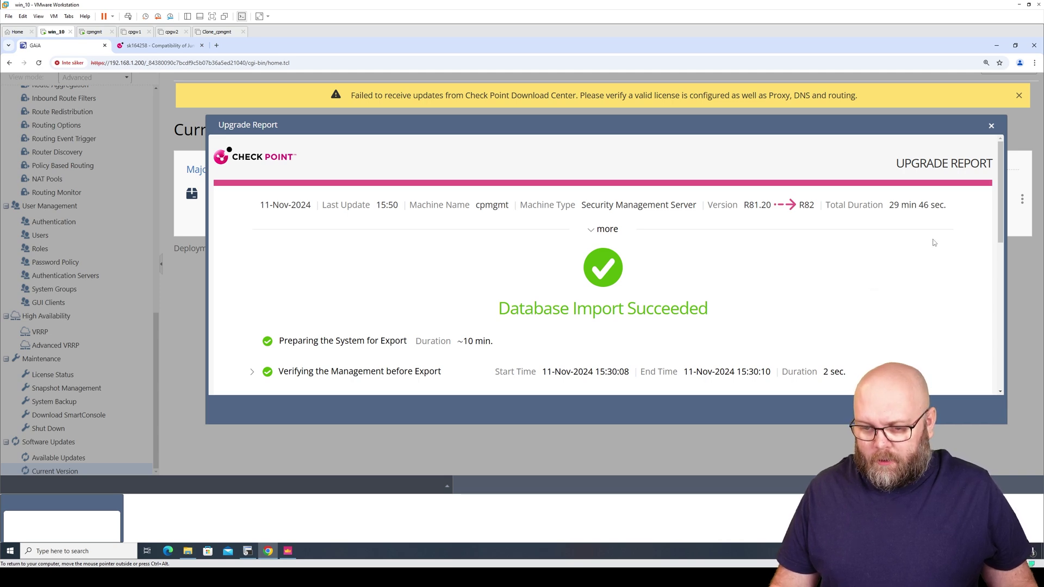
Review the Install the management database and Update IPS warnings, then close the Upgrade Report
scroll(933, 246, "down", 3)
scroll(919, 247, "down", 2)
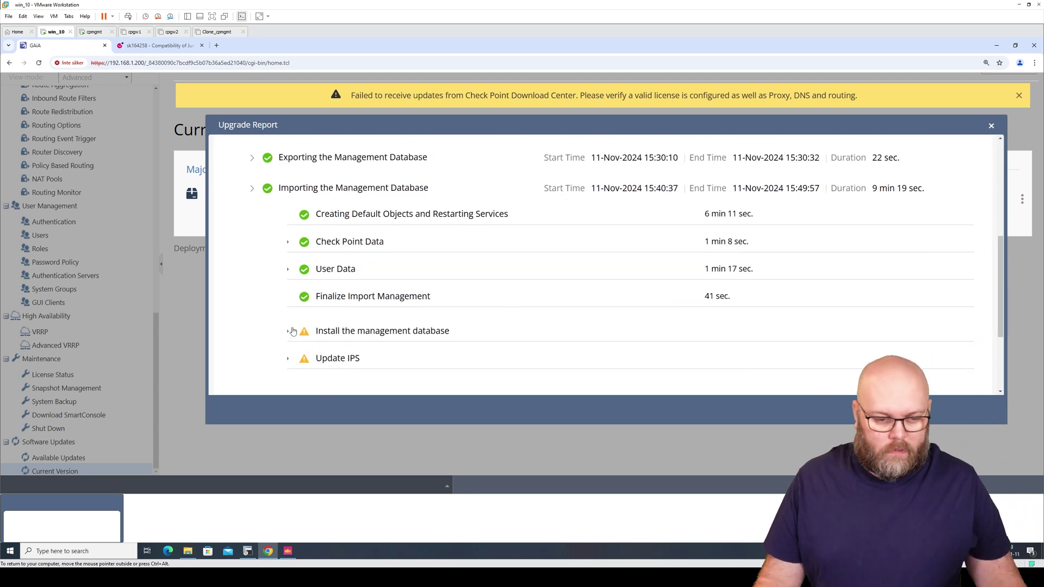
scroll(433, 234, "down", 3)
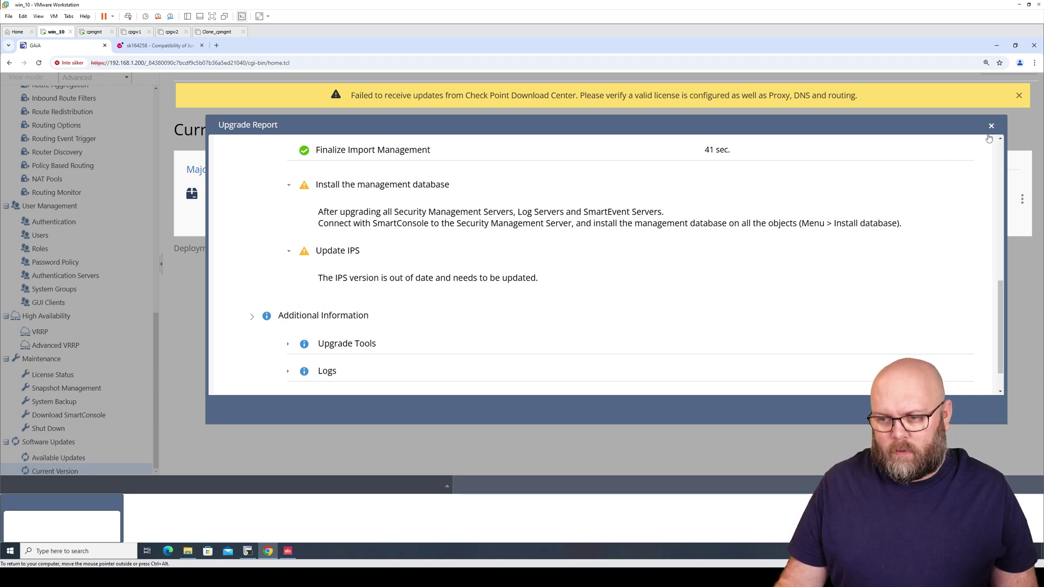
left_click(991, 128)
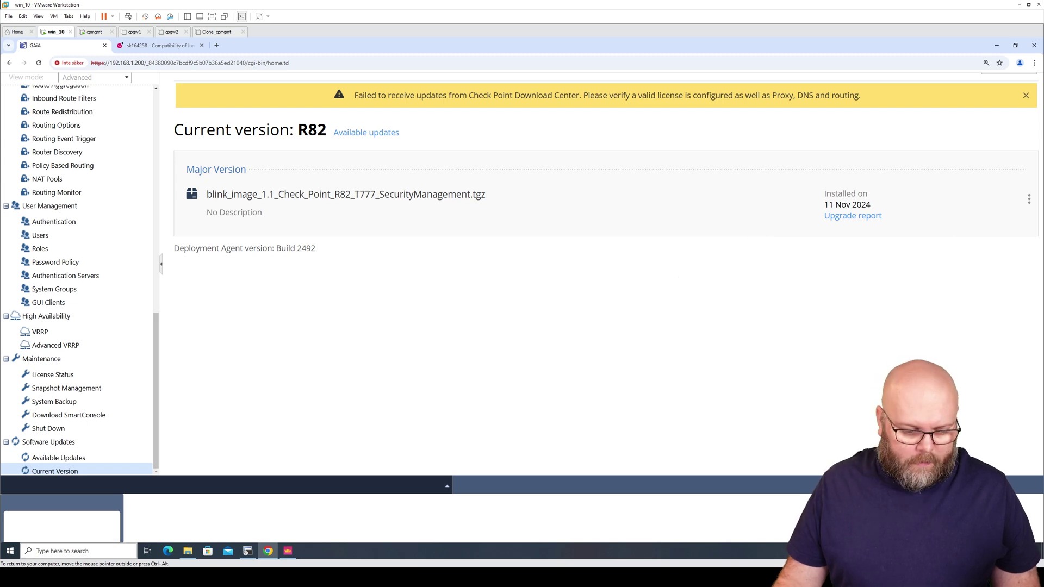
Launch SmartConsole R82 and log in as admin to the management server at 192.168.1.200
left_click(10, 550)
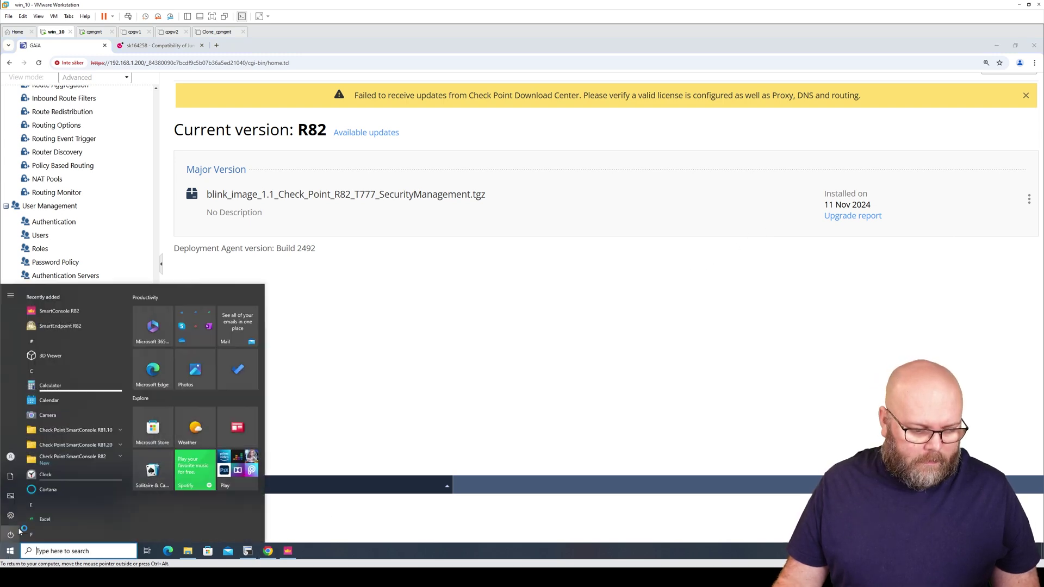
left_click(72, 451)
left_click(92, 468)
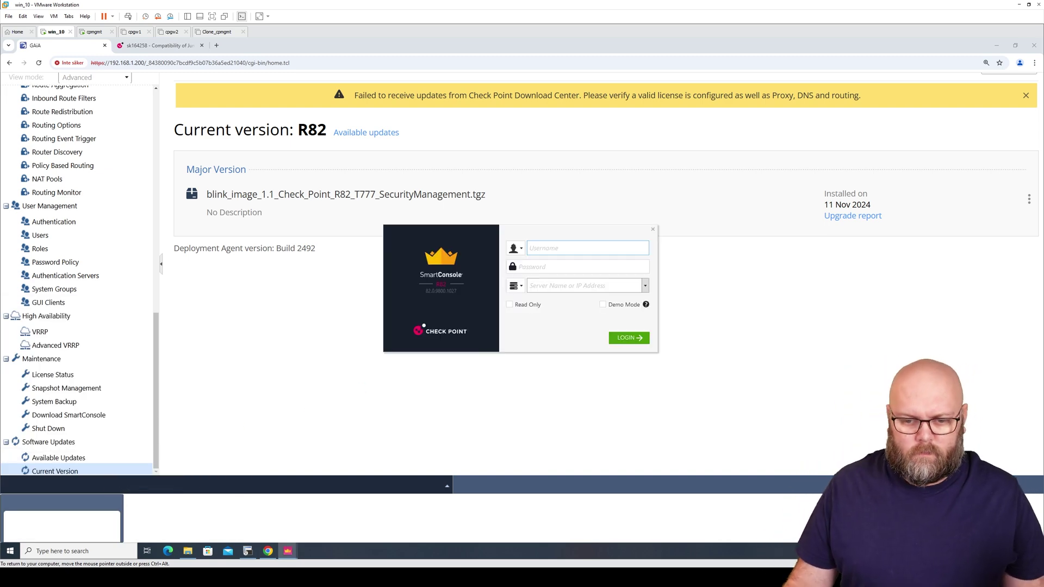
type("admin")
key("Tab")
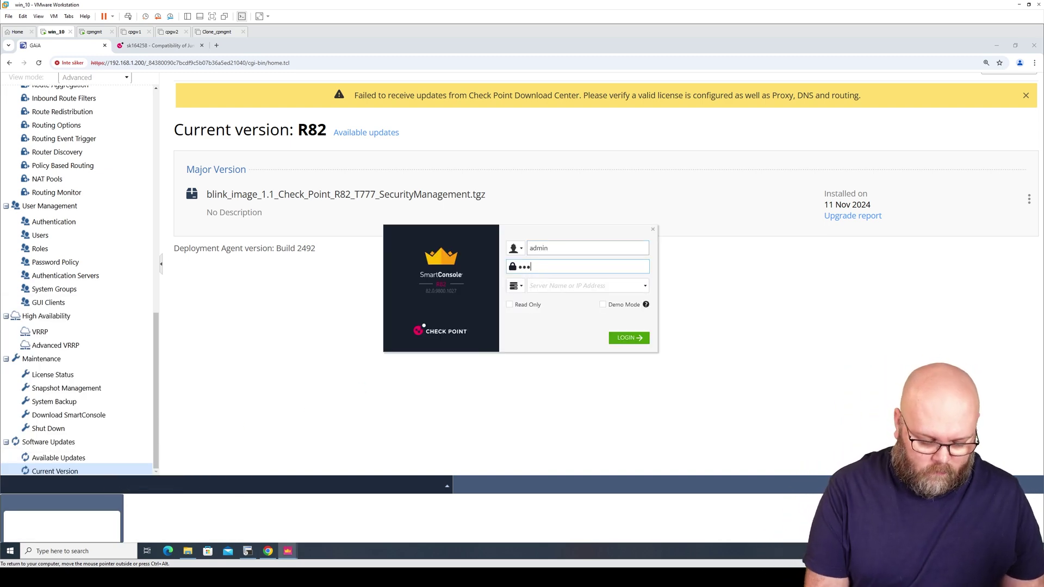
key("Tab")
type("192.168.1")
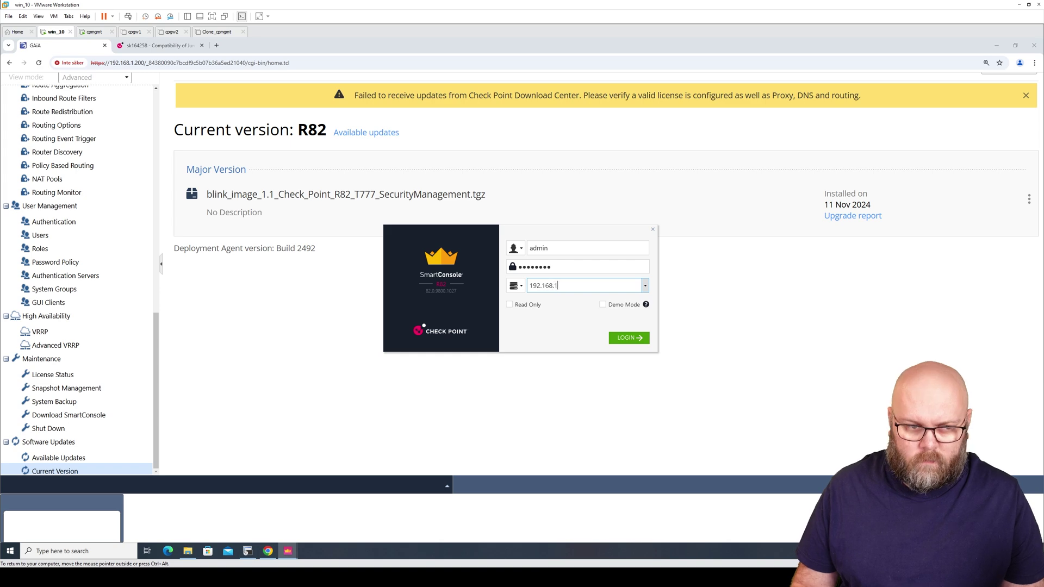
type(".200")
key("Return")
key("Return")
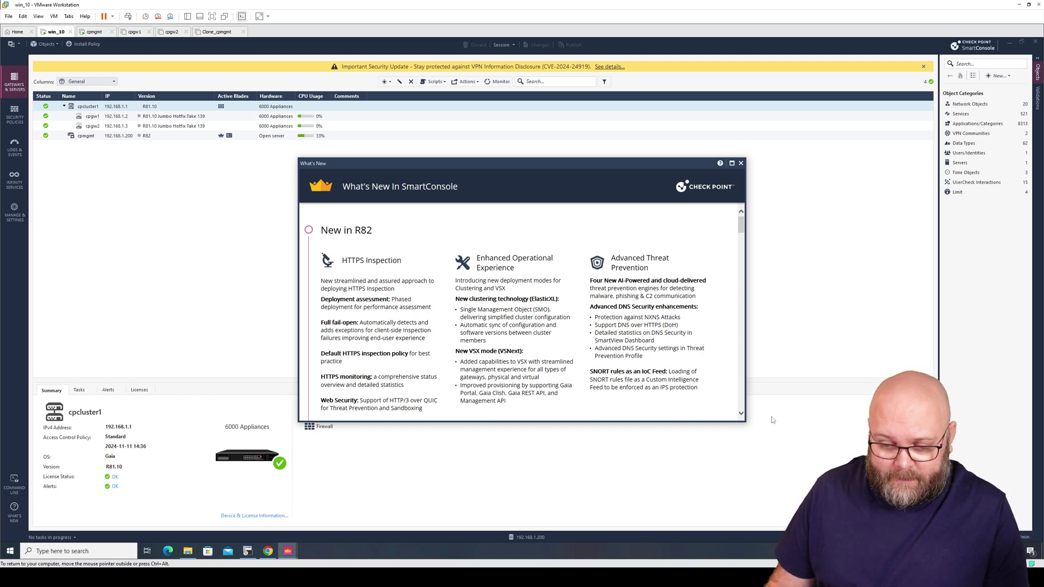
Enlarge the What's New in R82 window to read it, then close it
left_click_drag(746, 422, 830, 493)
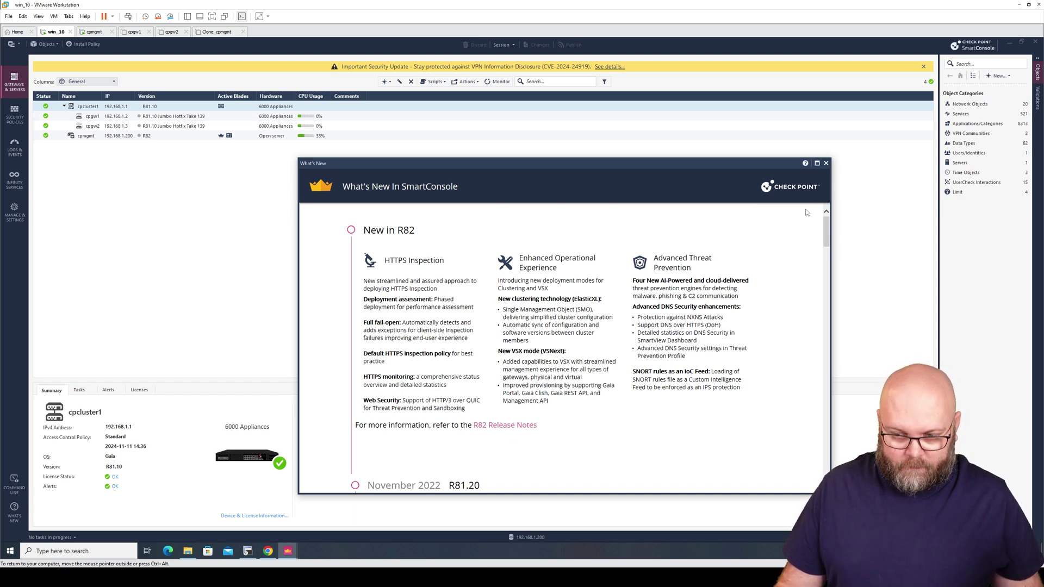
left_click(826, 164)
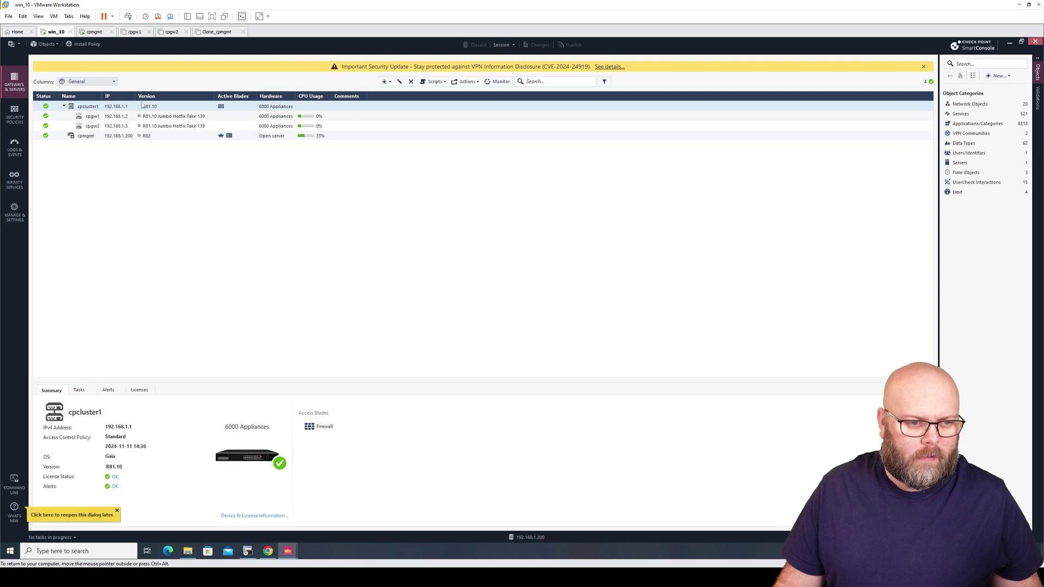
Install the database on cpmgmt from the main menu and confirm success in Recent Tasks
mouse_move(139, 119)
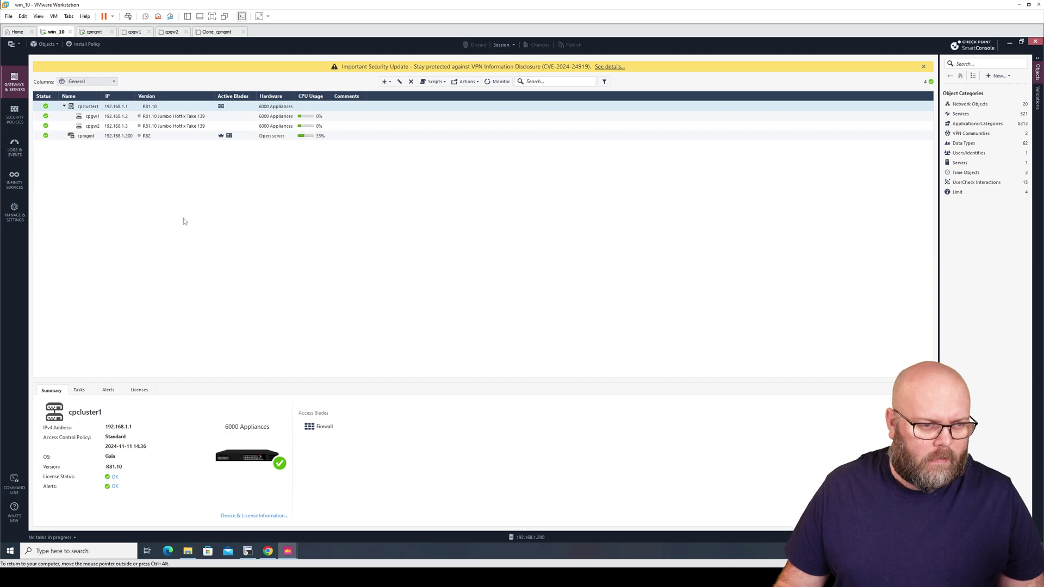
left_click(14, 44)
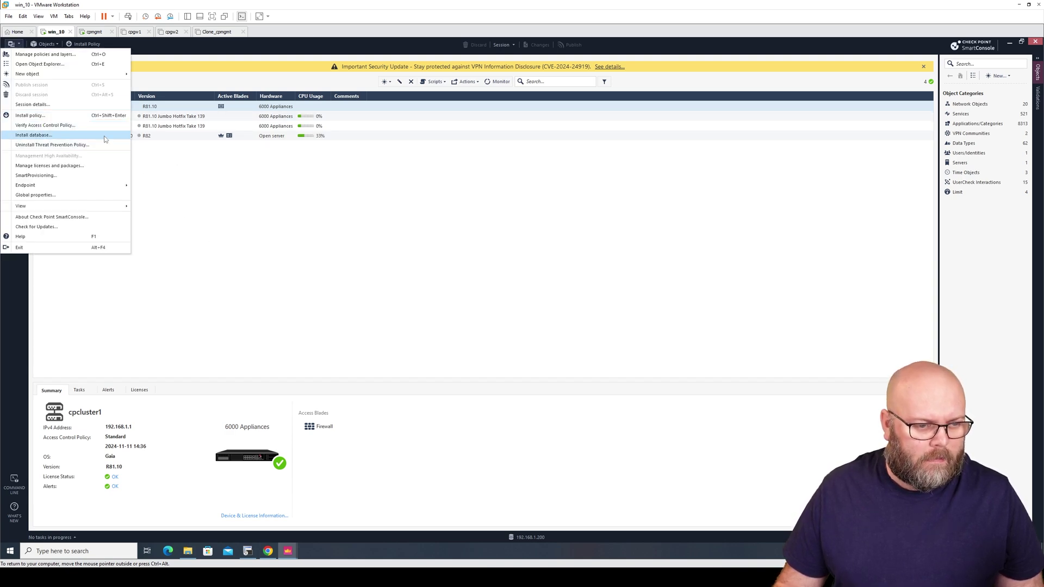
left_click(105, 136)
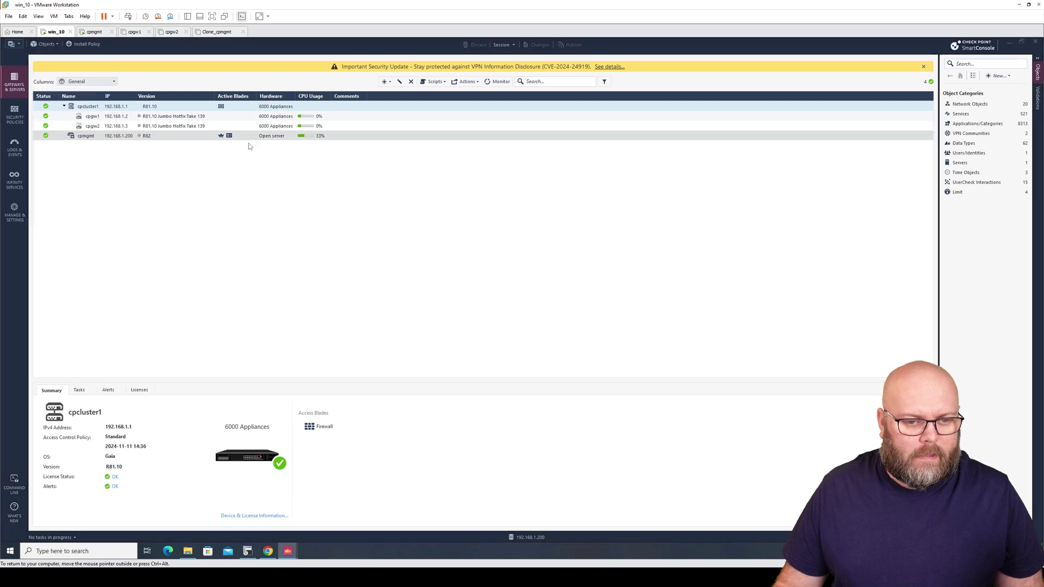
left_click(567, 350)
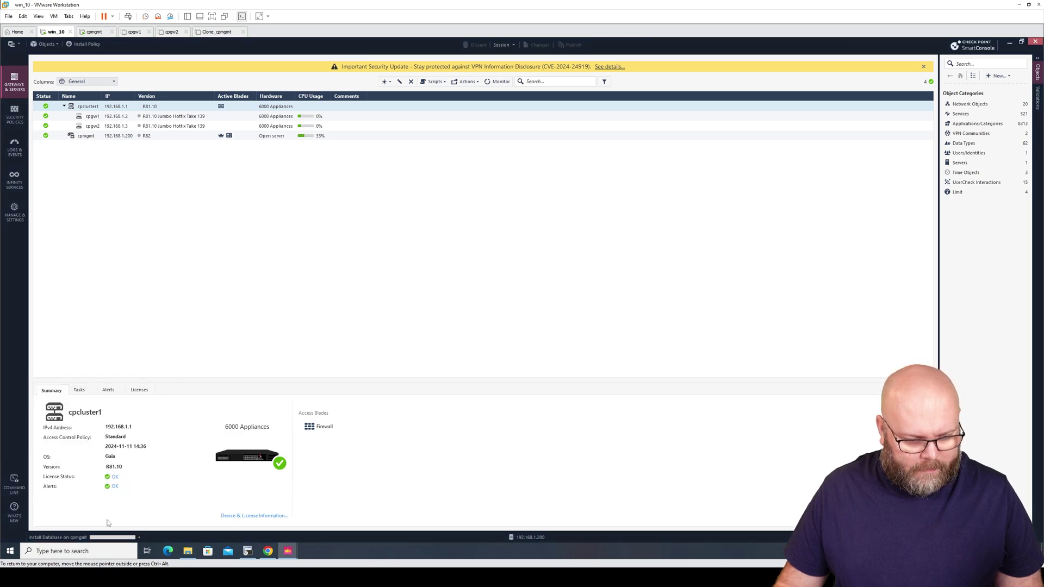
left_click(139, 537)
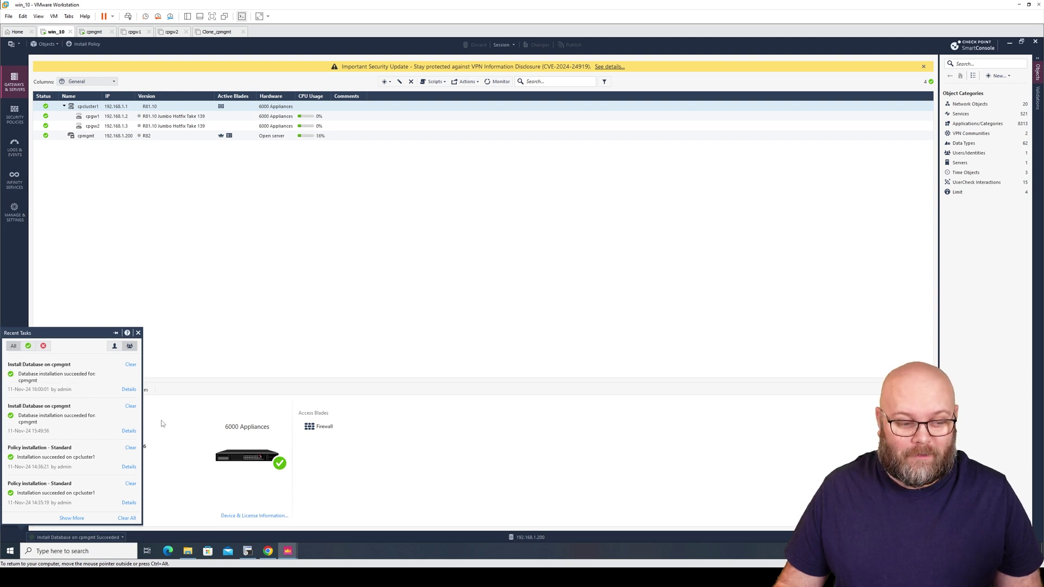
left_click(139, 333)
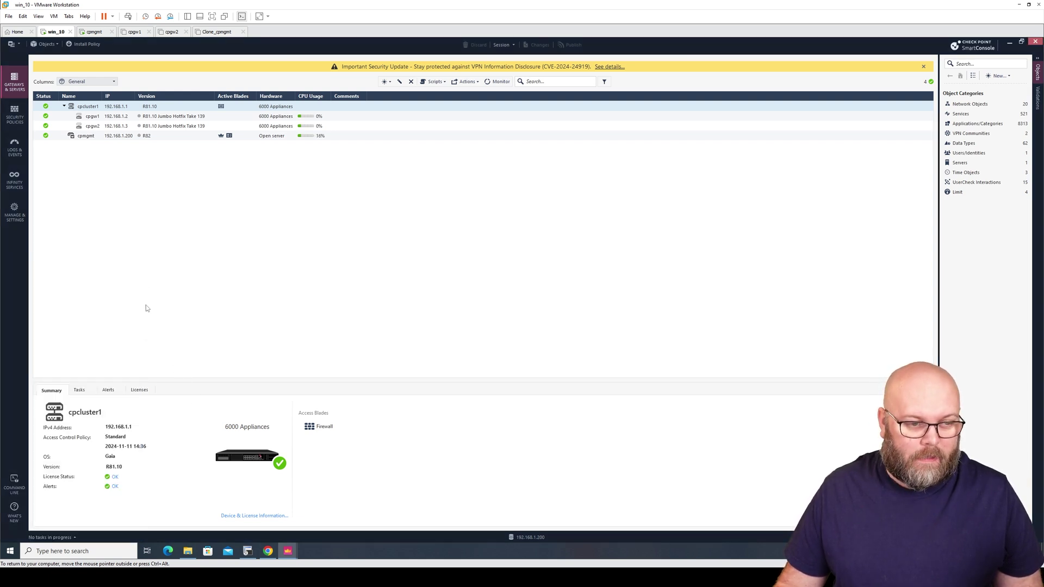
Widen the Name, IP and Version columns to read cpgw1 and cpgw2 as R81.10 Jumbo Take 139
left_click_drag(137, 96, 143, 96)
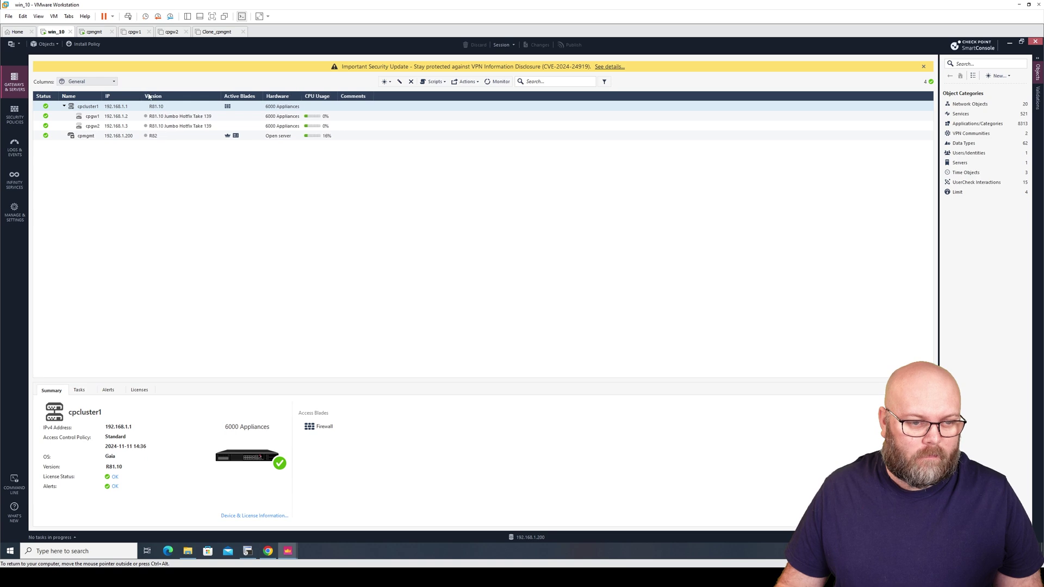
left_click_drag(214, 96, 215, 95)
left_click_drag(142, 96, 146, 96)
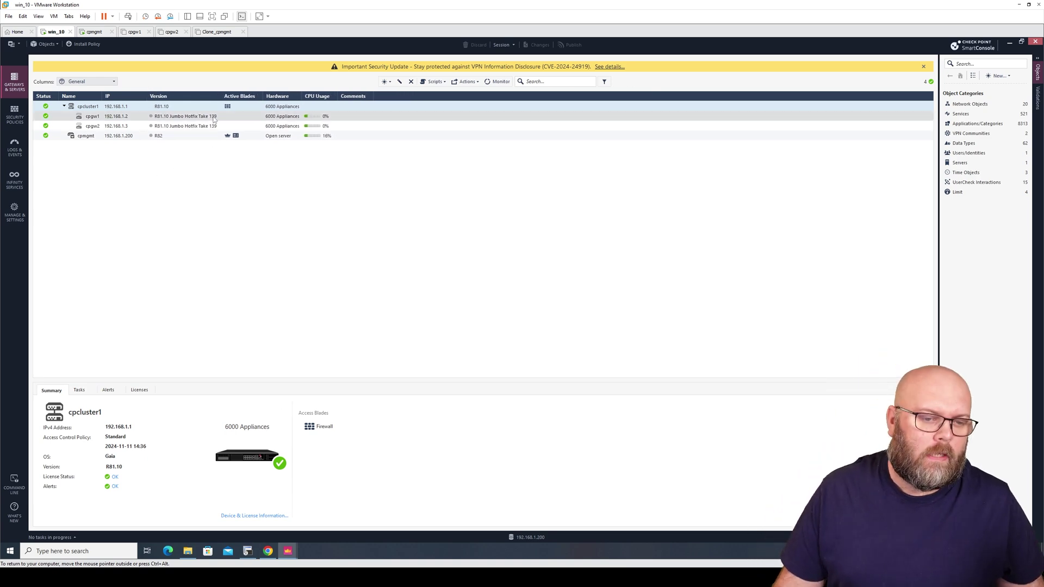
left_click(212, 118)
mouse_move(201, 119)
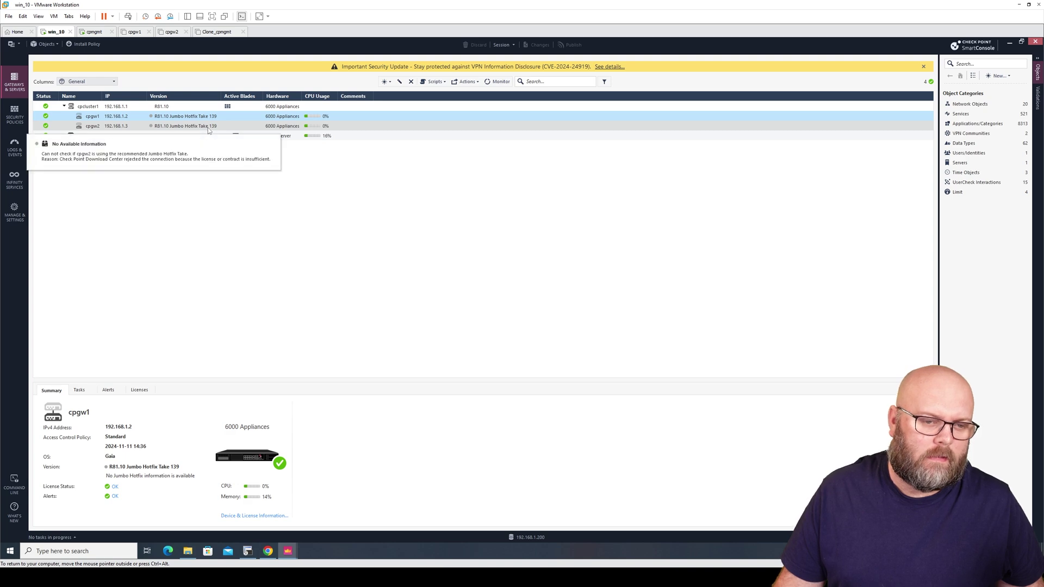
left_click(210, 127)
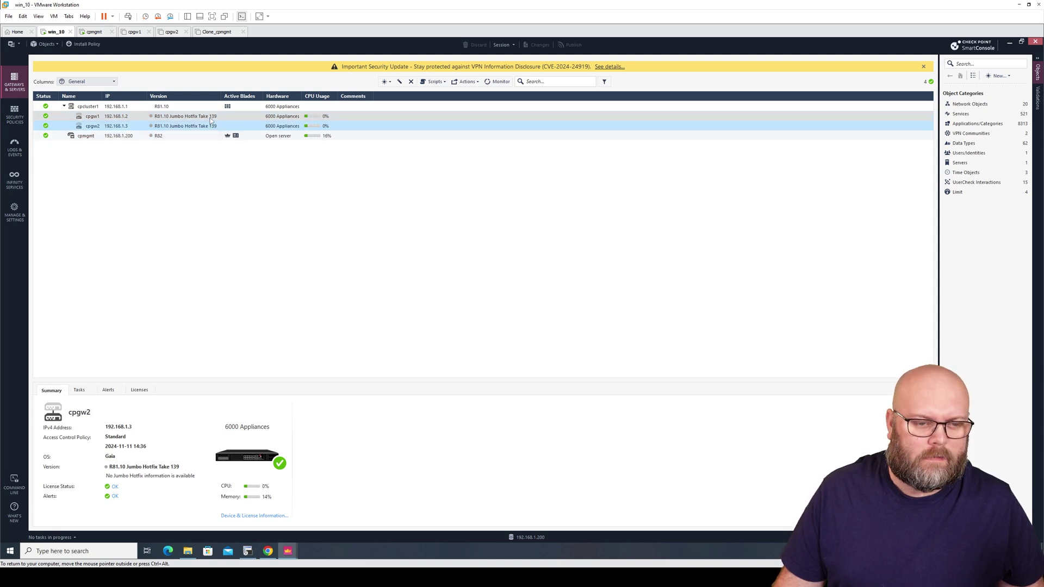
mouse_move(210, 121)
left_click_drag(104, 96, 112, 96)
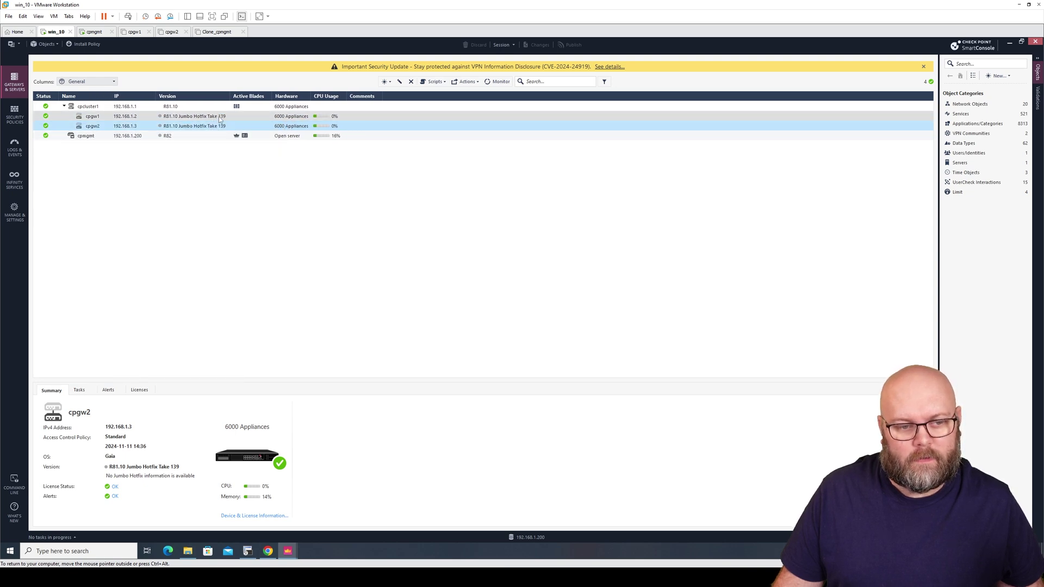
mouse_move(219, 117)
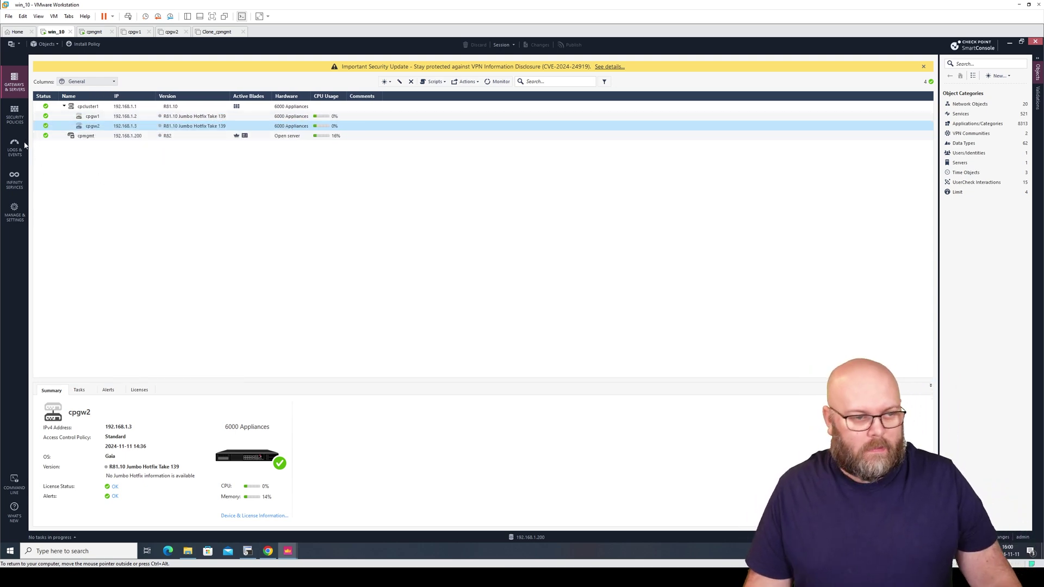
Open the Standard access control rulebase and add the Hits column
left_click(17, 115)
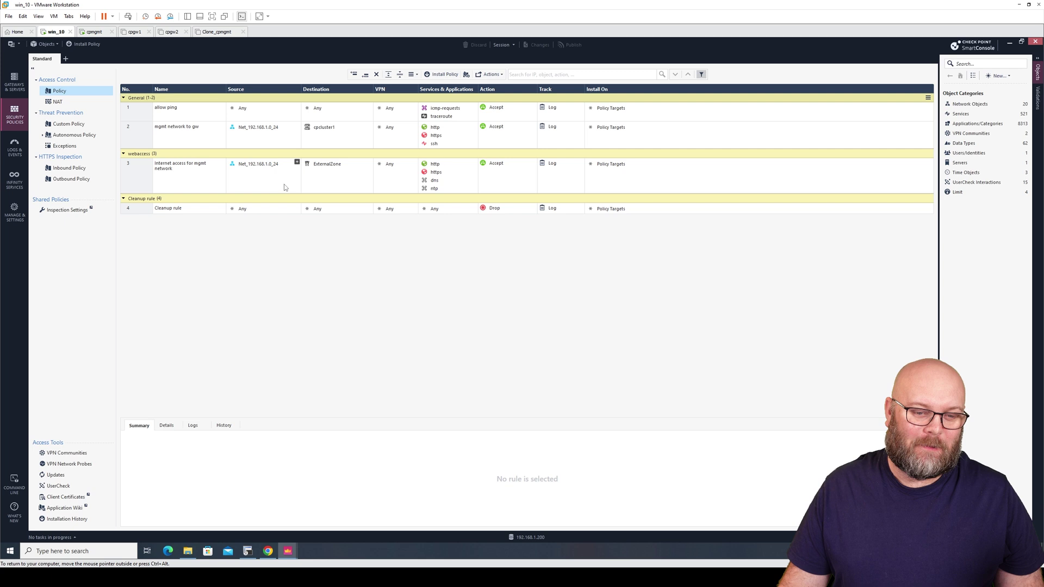
right_click(176, 91)
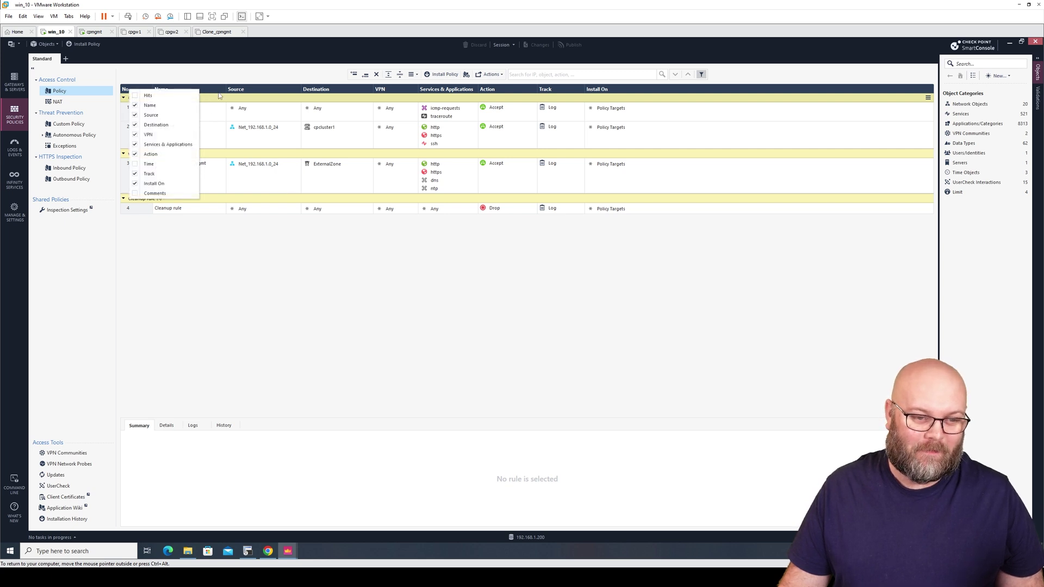
left_click(174, 95)
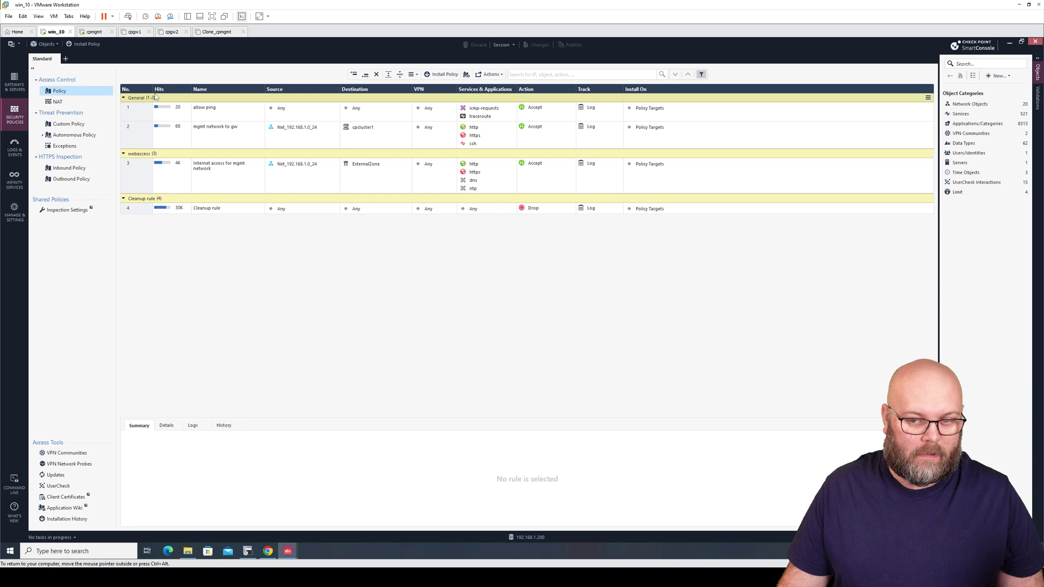
right_click(176, 92)
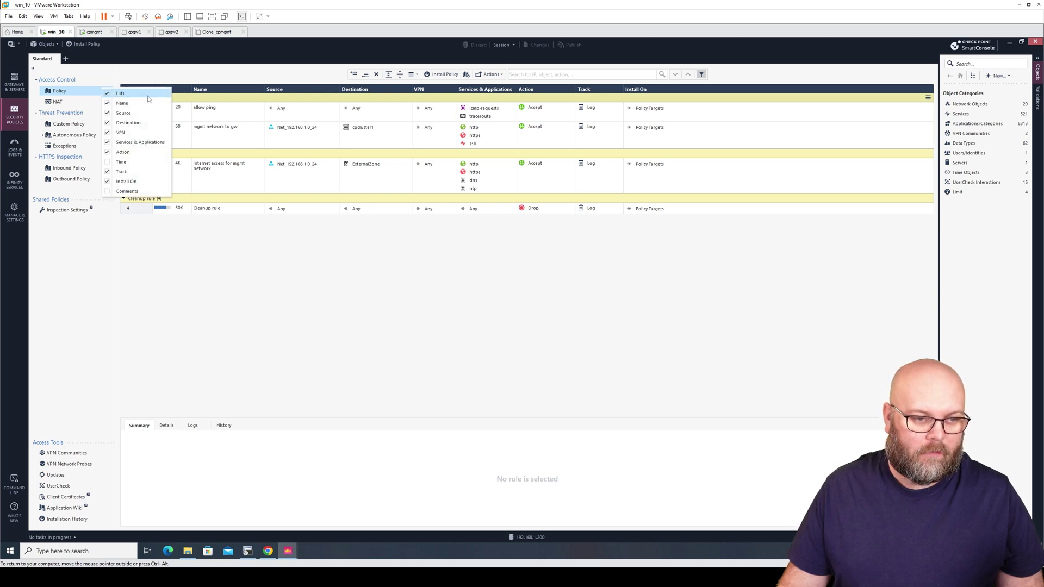
left_click(263, 284)
left_click(15, 147)
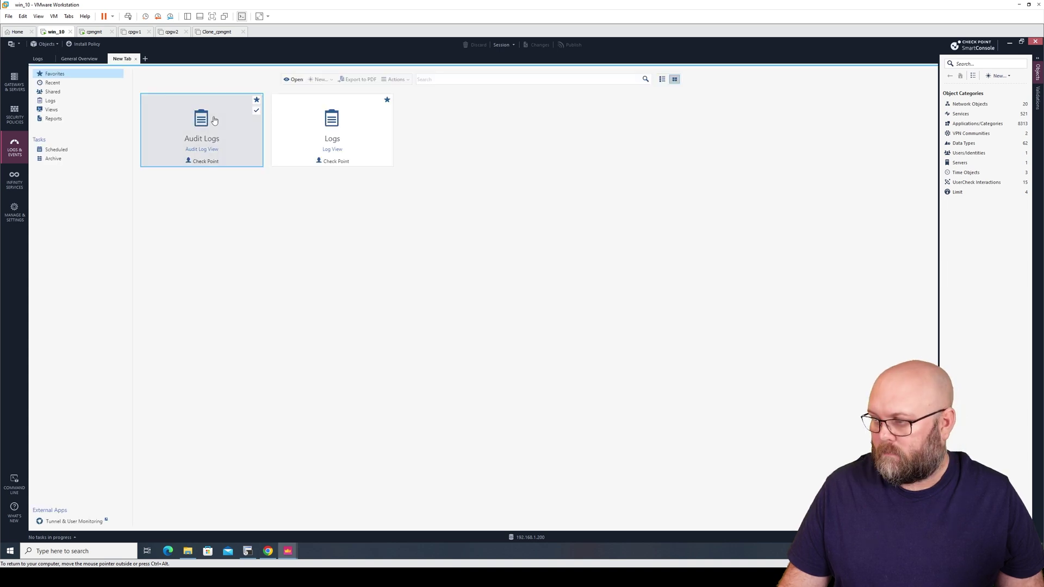
Open the Logs view to list the last 24 hours of traffic entries
left_click(310, 131)
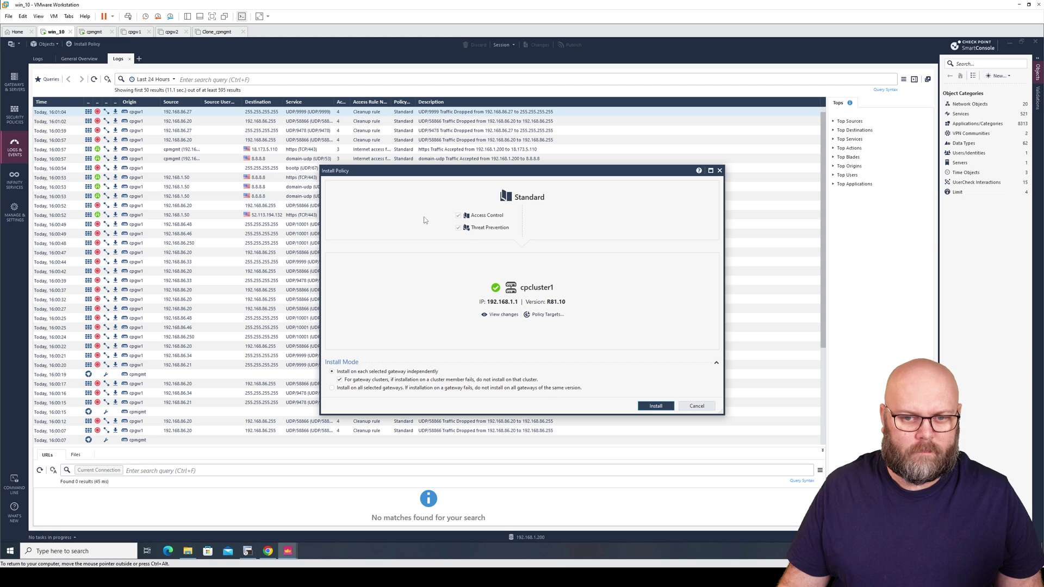
Install the Standard policy on cpcluster1 and verify in Recent Tasks that cpgw1 and cpgw2 both succeeded
left_click(656, 406)
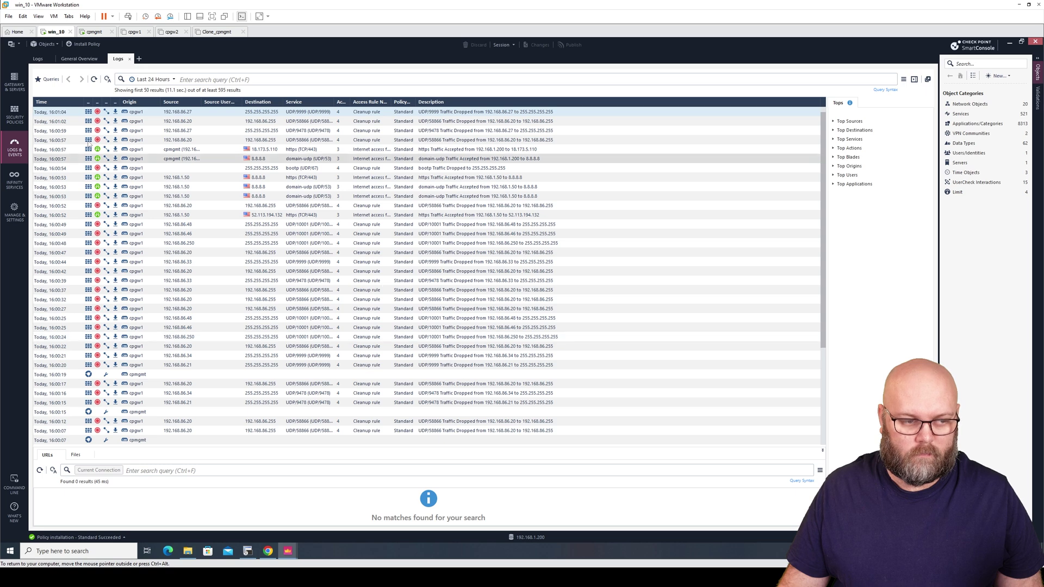
key("ctrl+1")
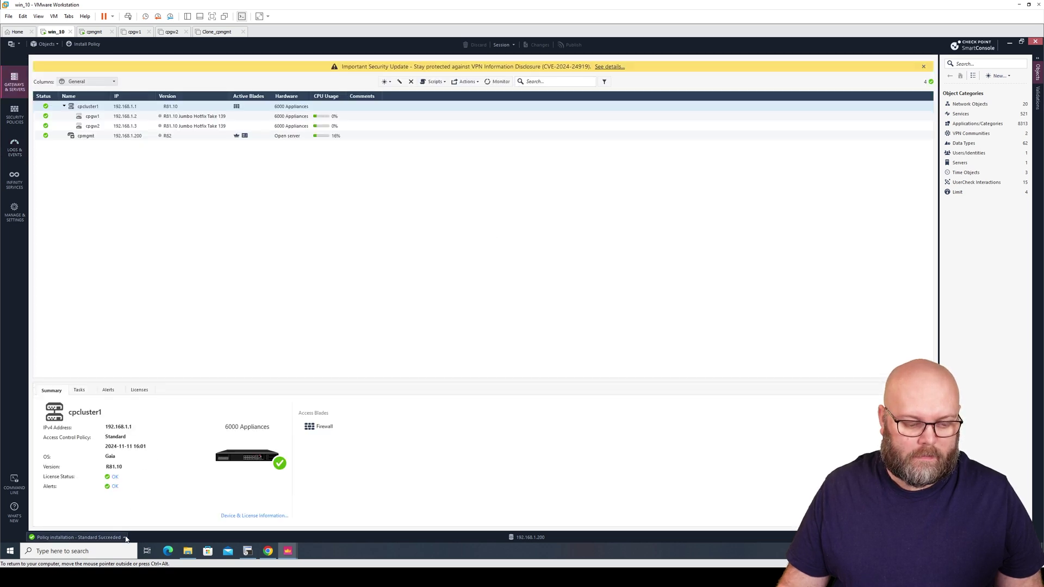
left_click(76, 537)
left_click(128, 383)
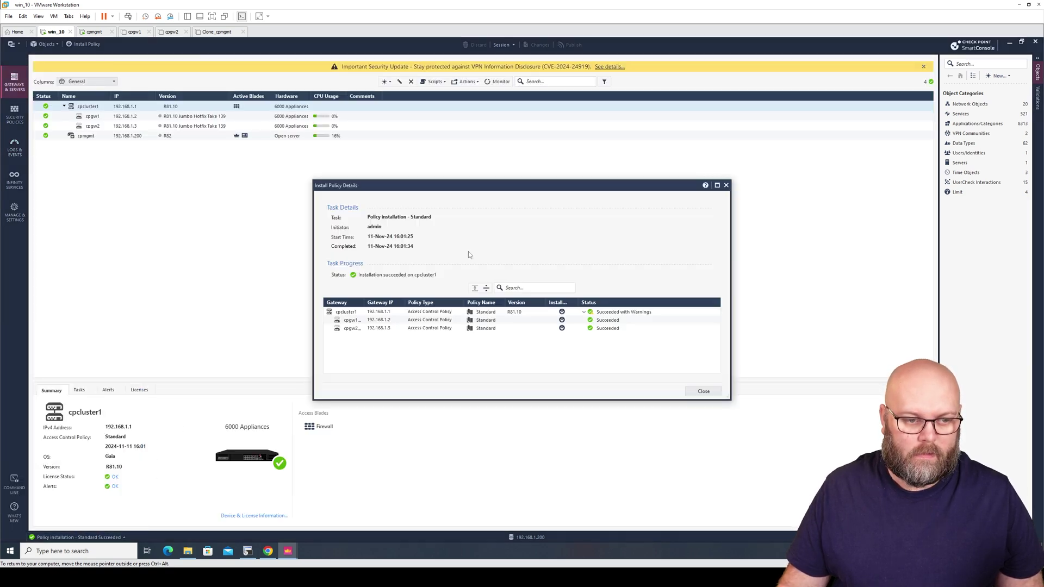
left_click(700, 391)
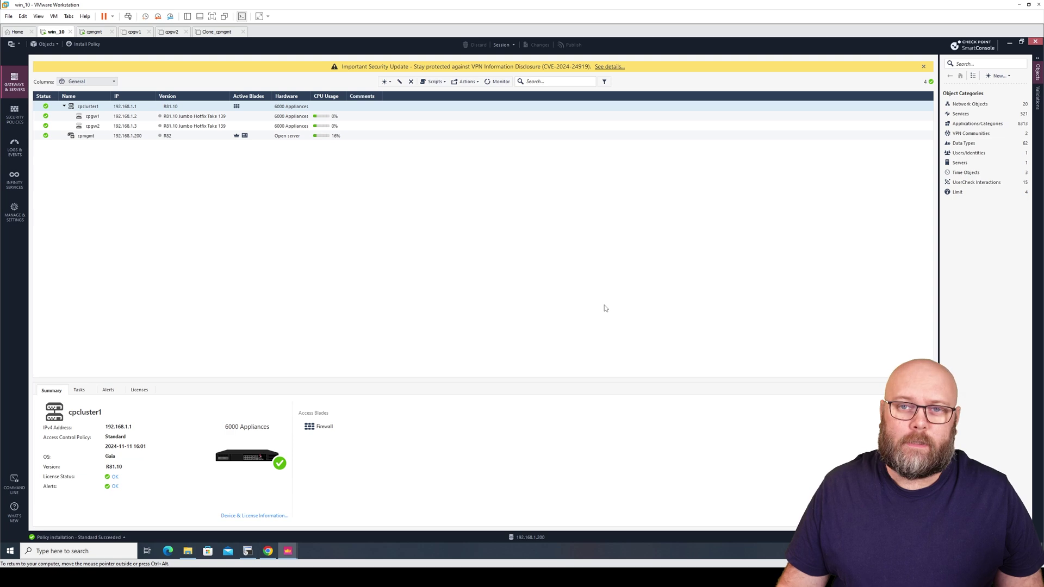